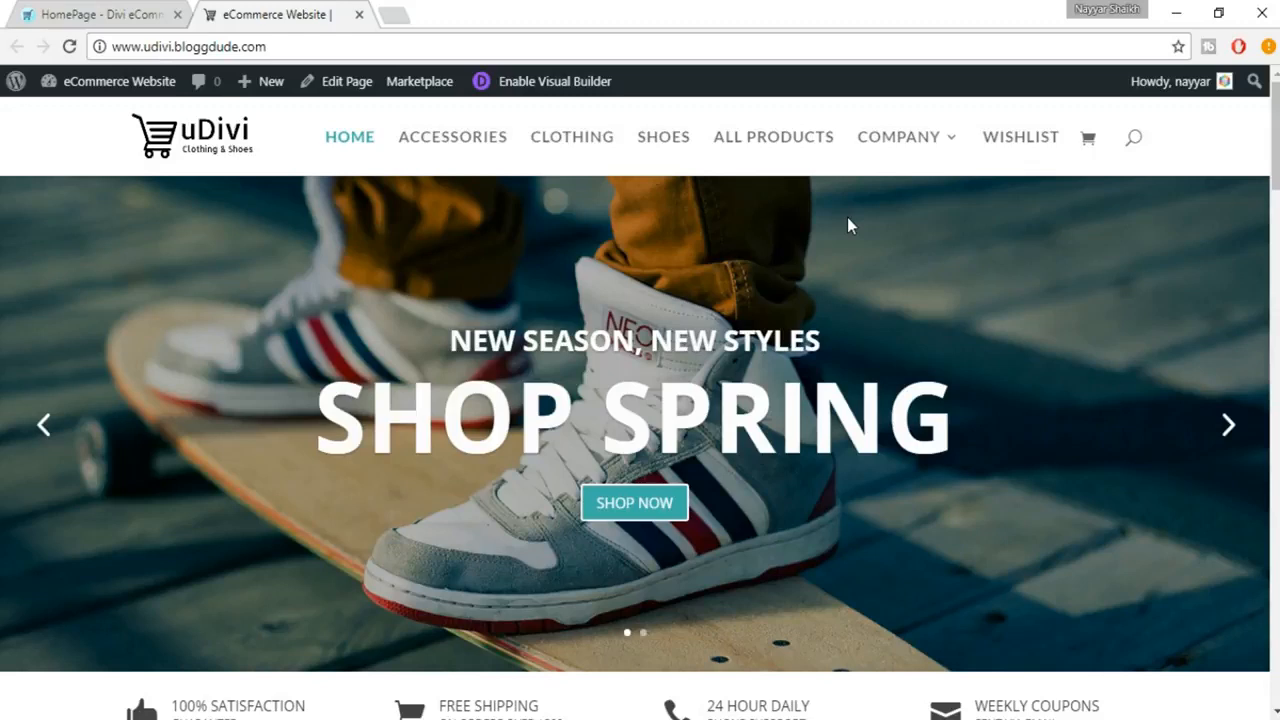
# Open the site's WordPress admin dashboard in a new browser tab and switch to it.
pyautogui.moveTo(139, 90)
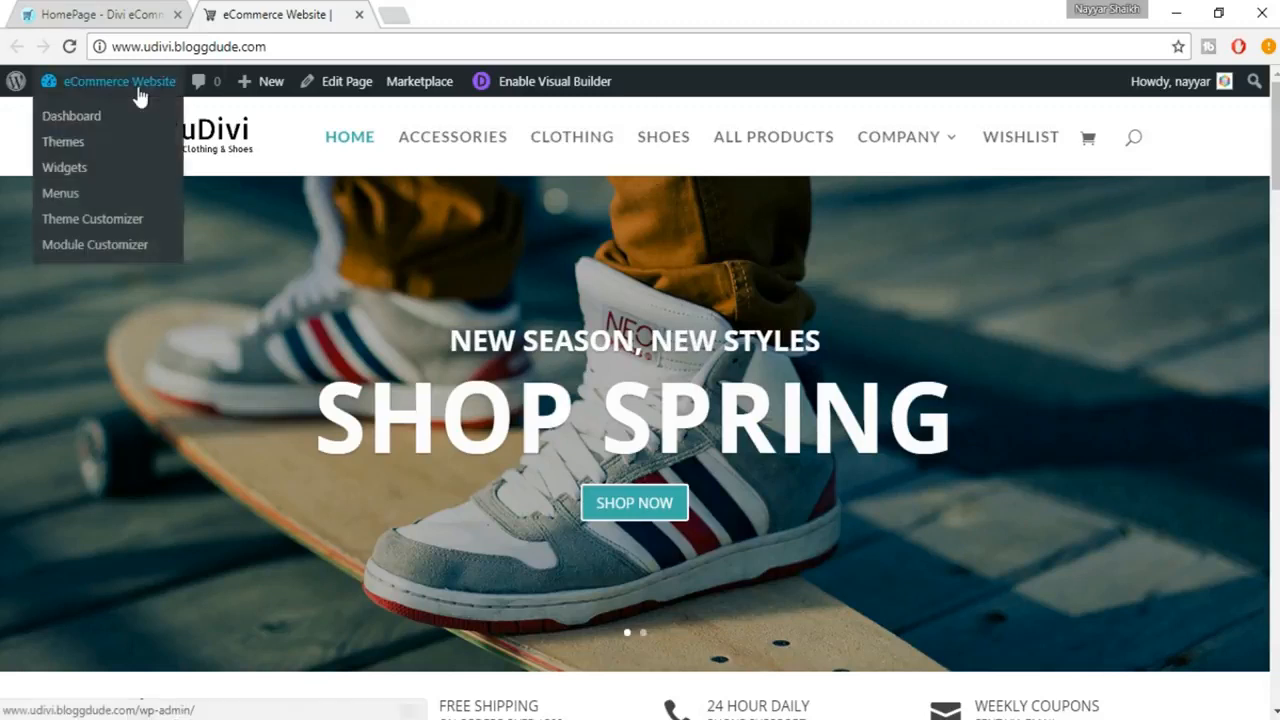
pyautogui.rightClick(86, 117)
pyautogui.click(300, 124)
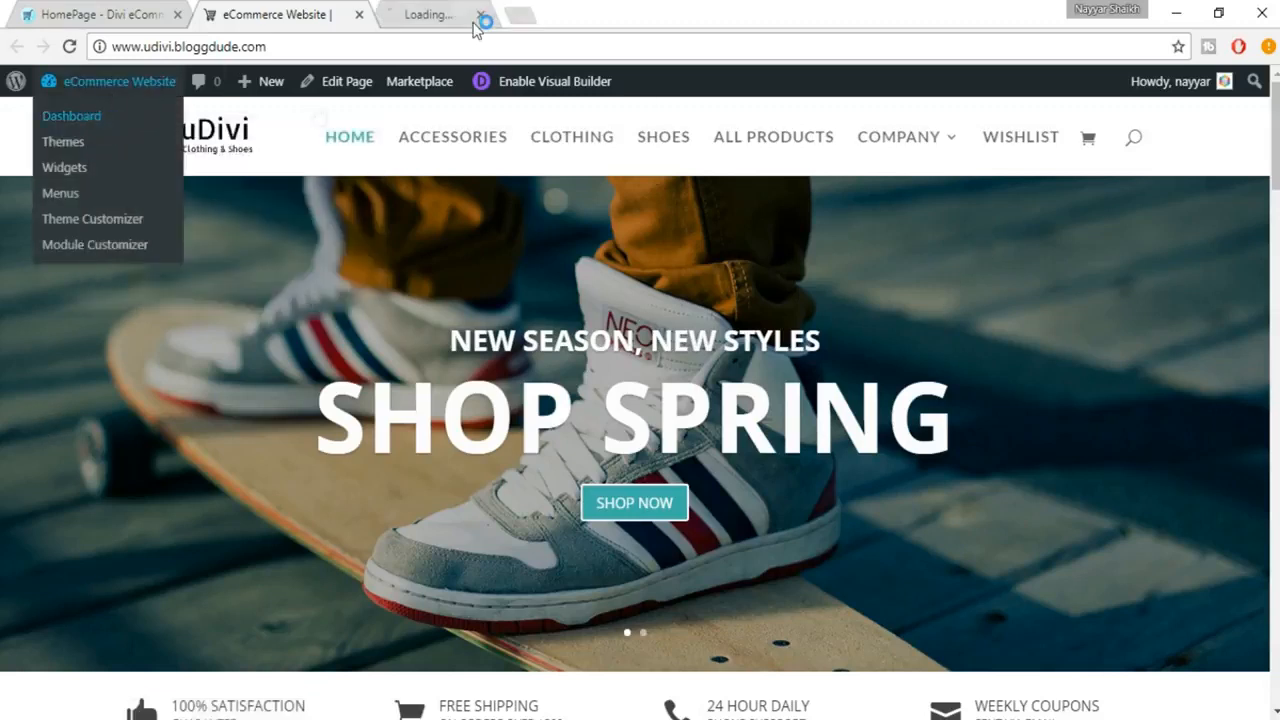
pyautogui.click(480, 16)
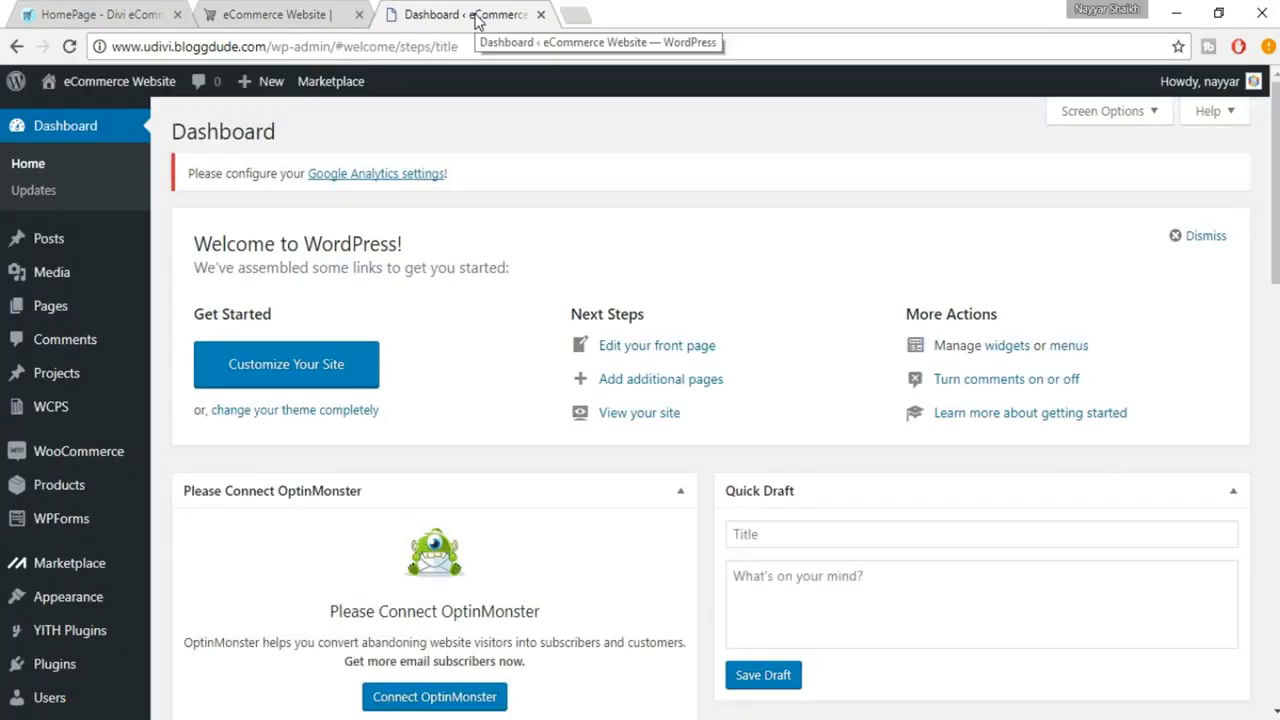
# Go to the page for adding new plugins and search for "yoast".
pyautogui.scroll(-3, 180, 408)
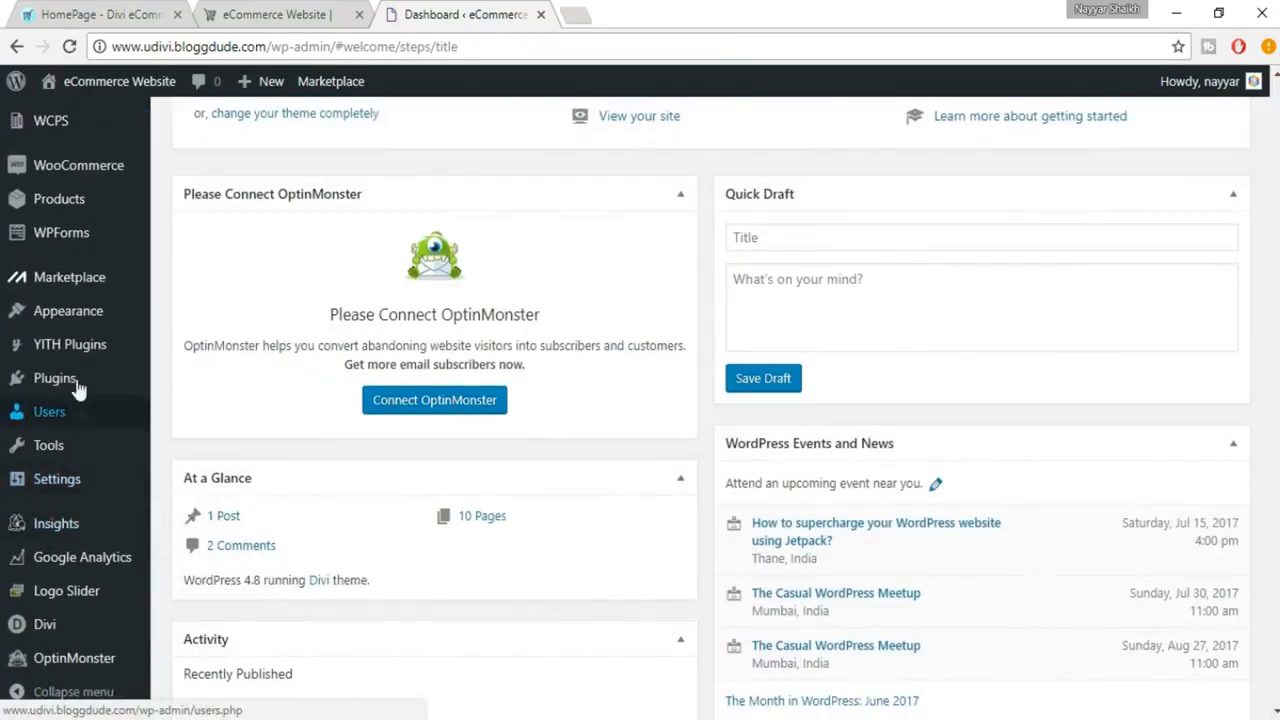
pyautogui.moveTo(84, 380)
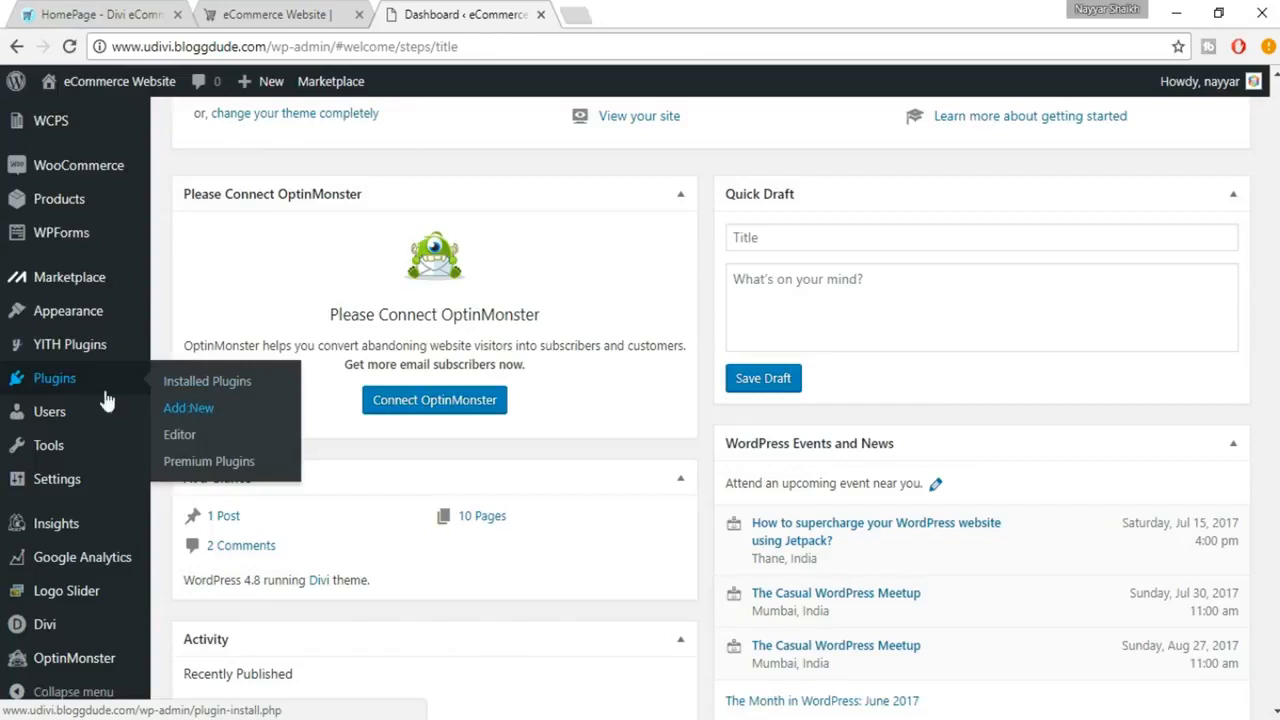
pyautogui.click(182, 409)
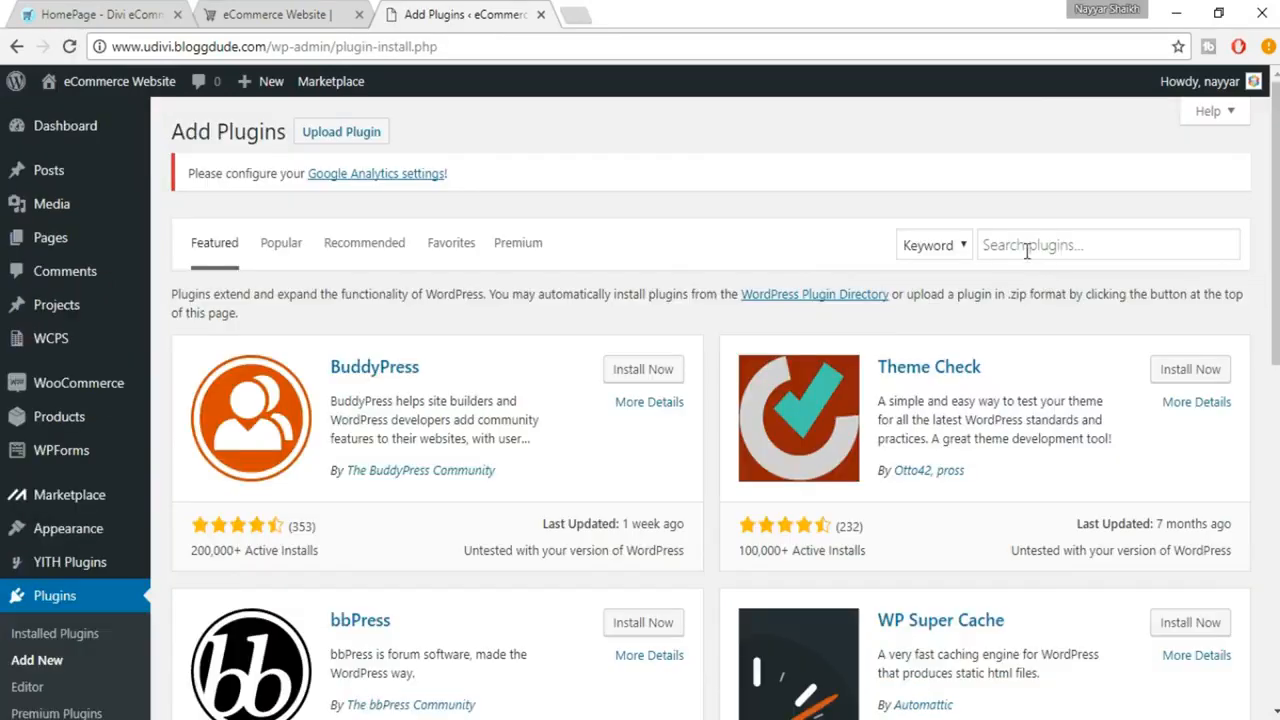
pyautogui.click(1026, 251)
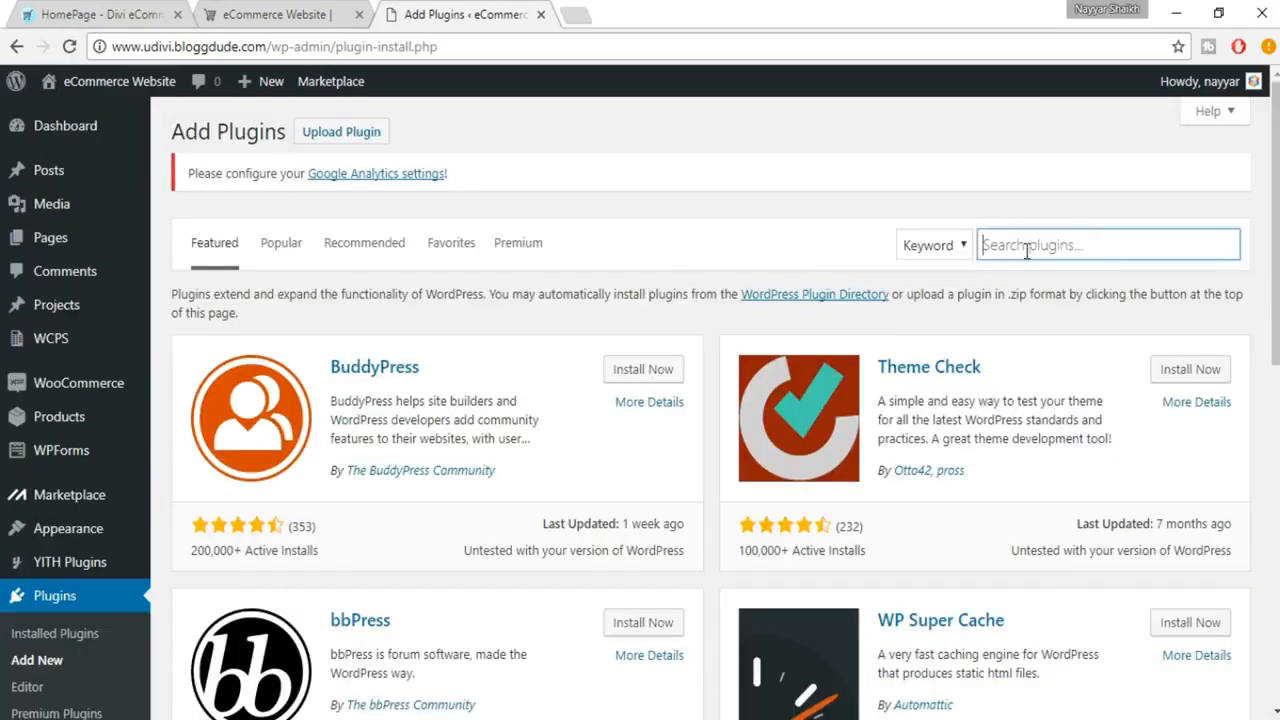
pyautogui.write('yoast')
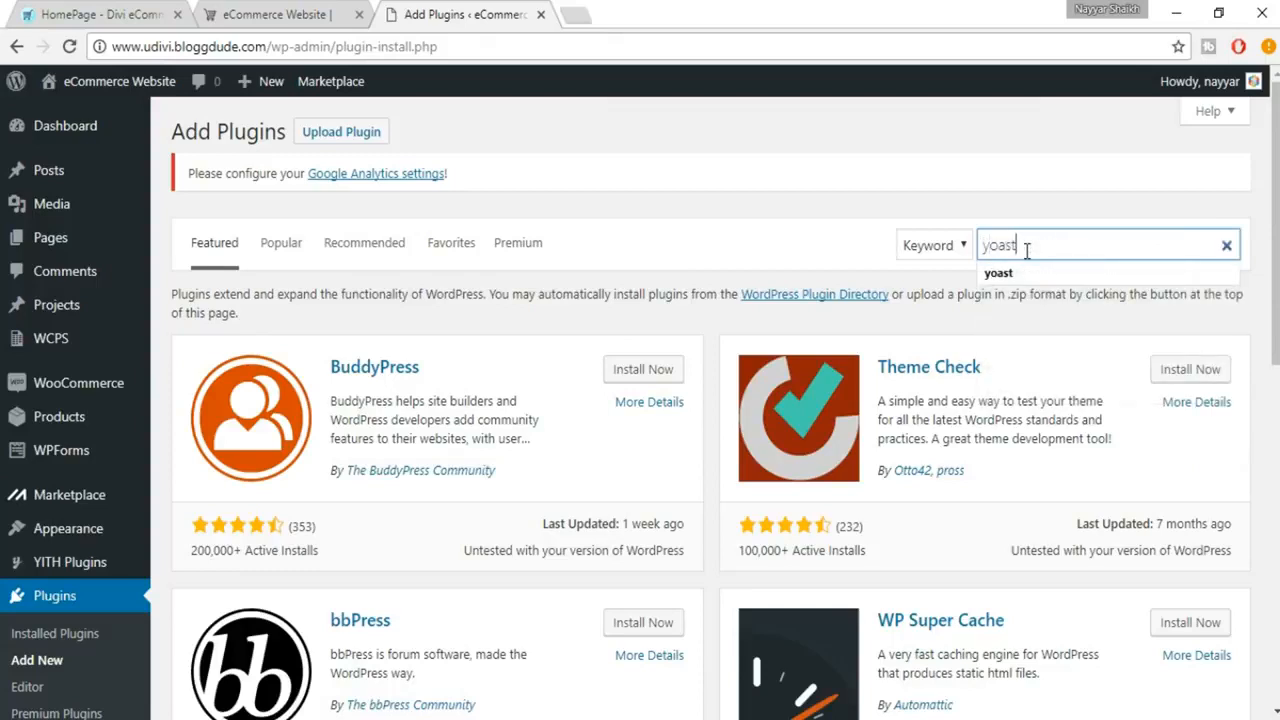
pyautogui.press('Return')
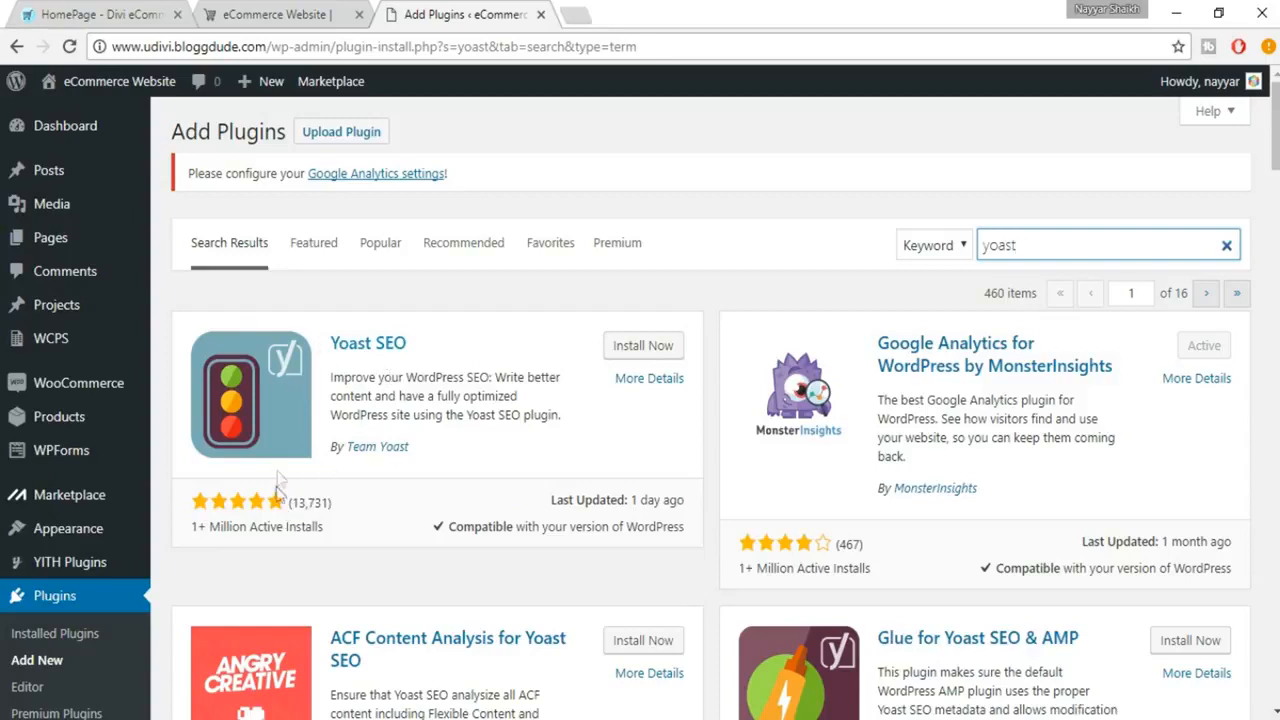
# Install and activate the Yoast SEO plugin from the search results.
pyautogui.moveTo(196, 526); pyautogui.dragTo(343, 527)
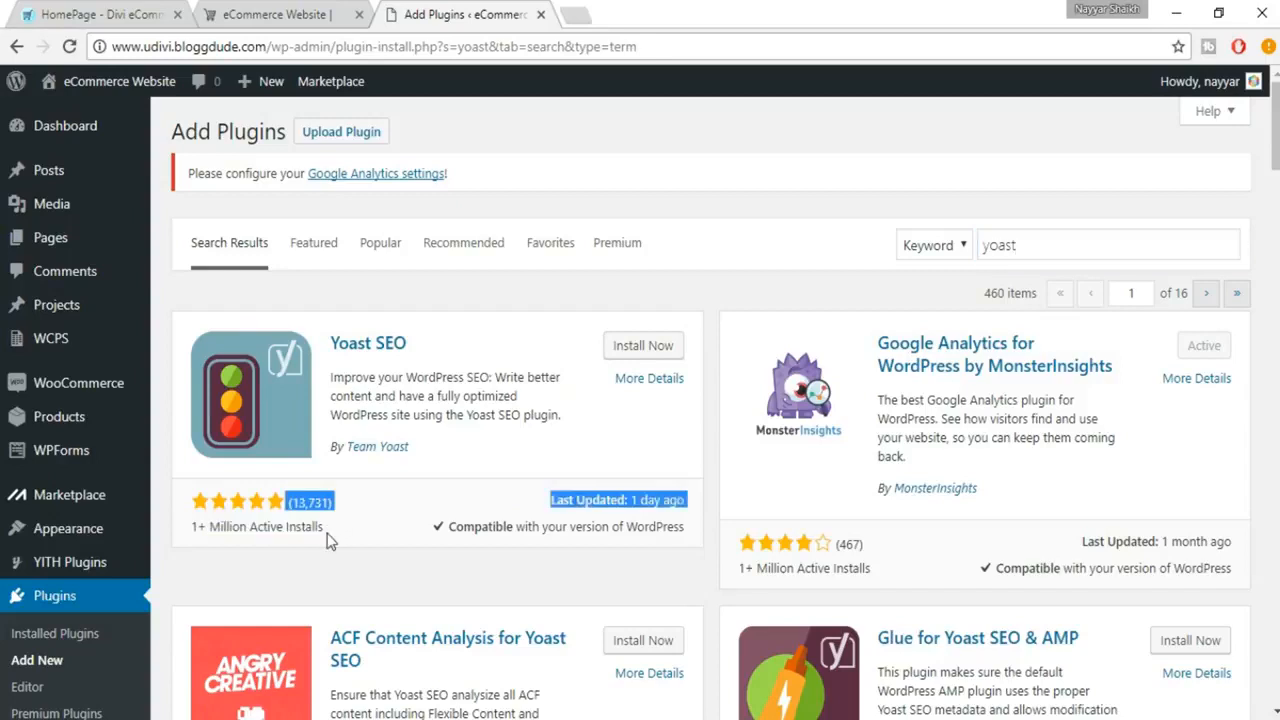
pyautogui.click(331, 540)
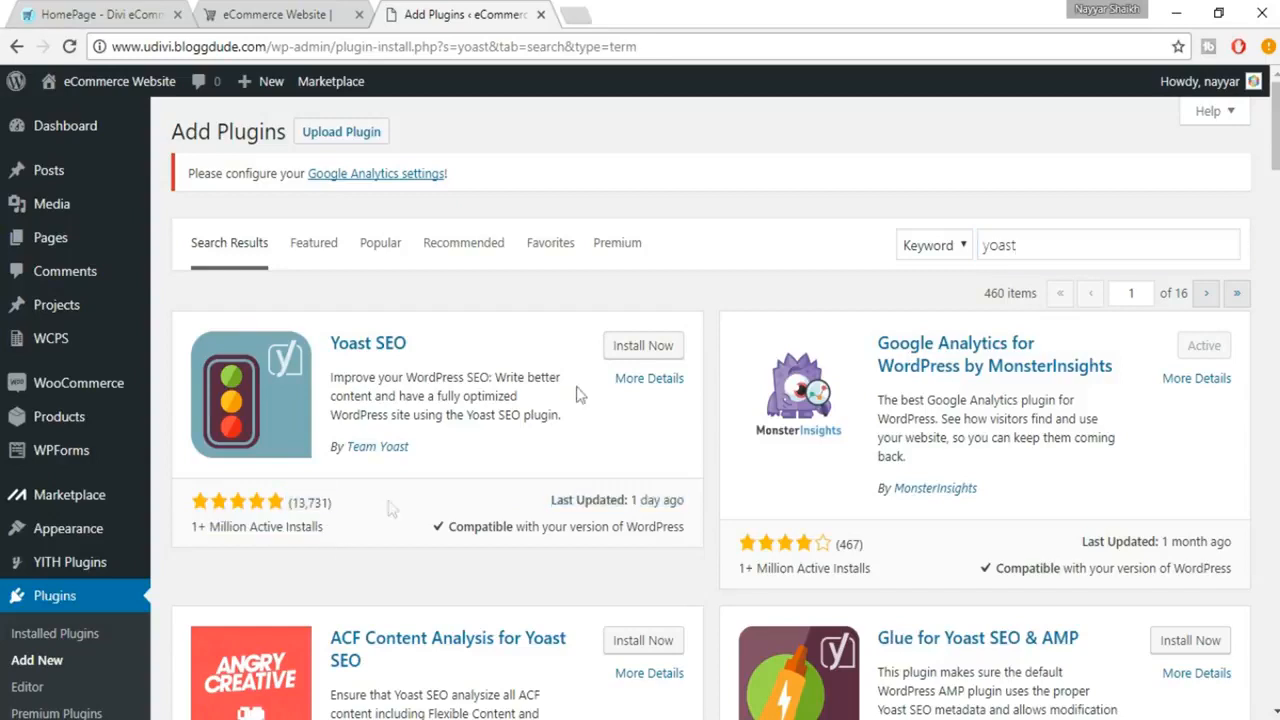
pyautogui.click(640, 350)
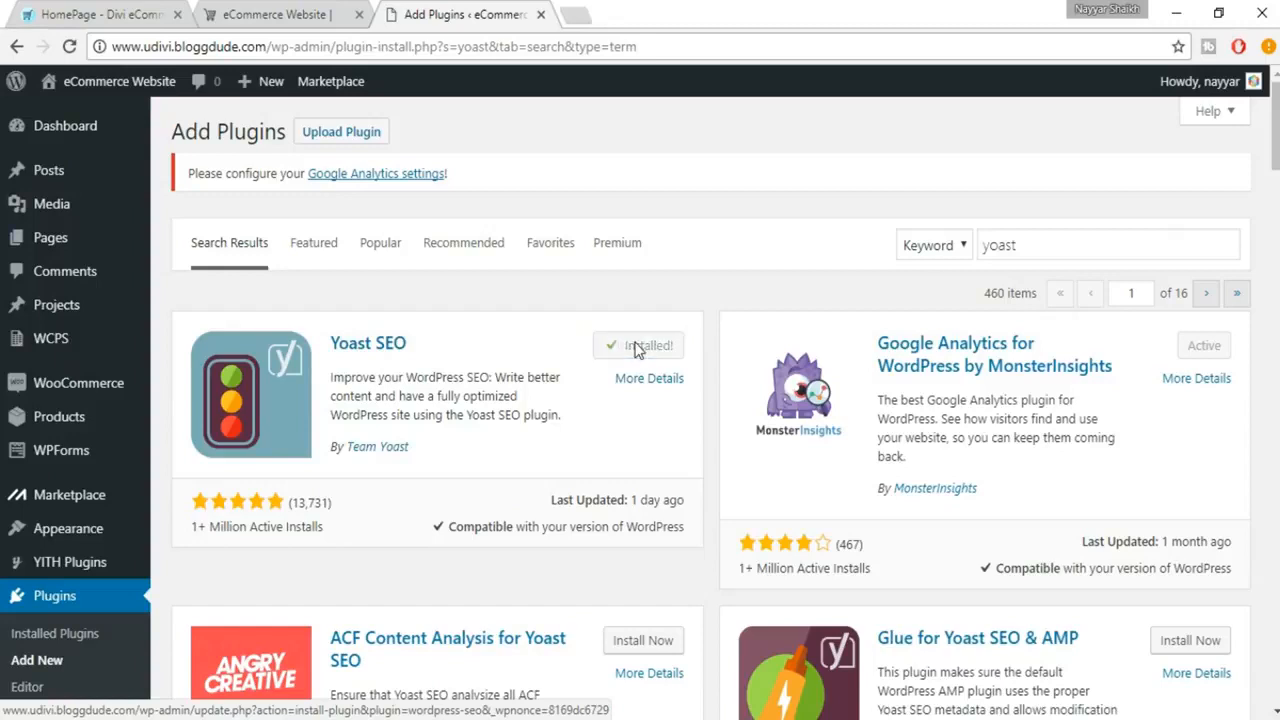
pyautogui.click(641, 357)
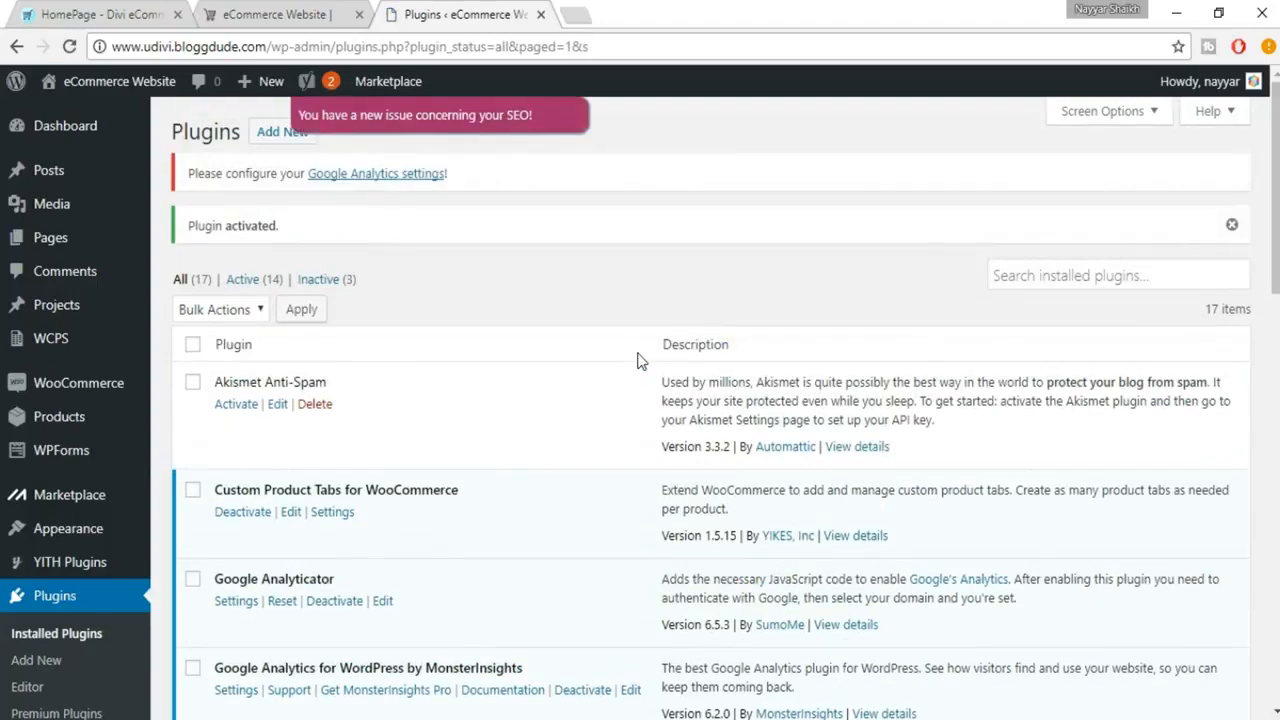
# Open the Yoast SEO dashboard and review its problems and notifications.
pyautogui.scroll(-6, 600, 391)
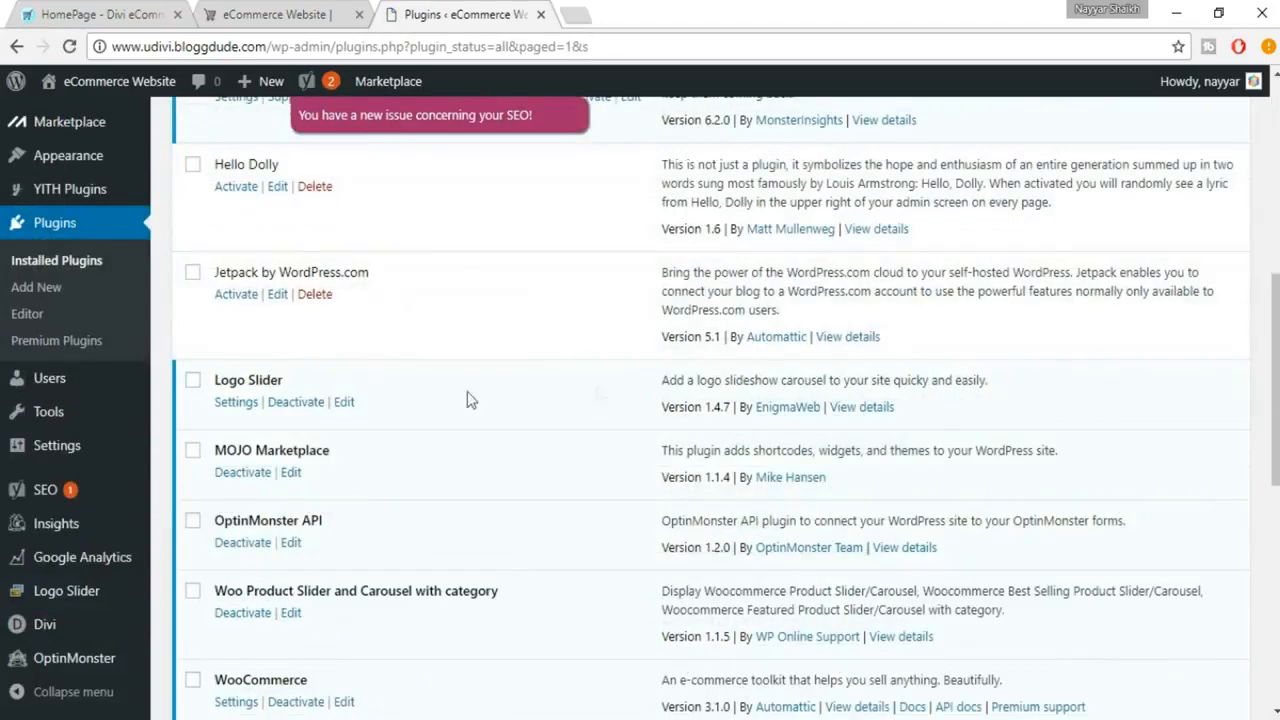
pyautogui.moveTo(84, 498)
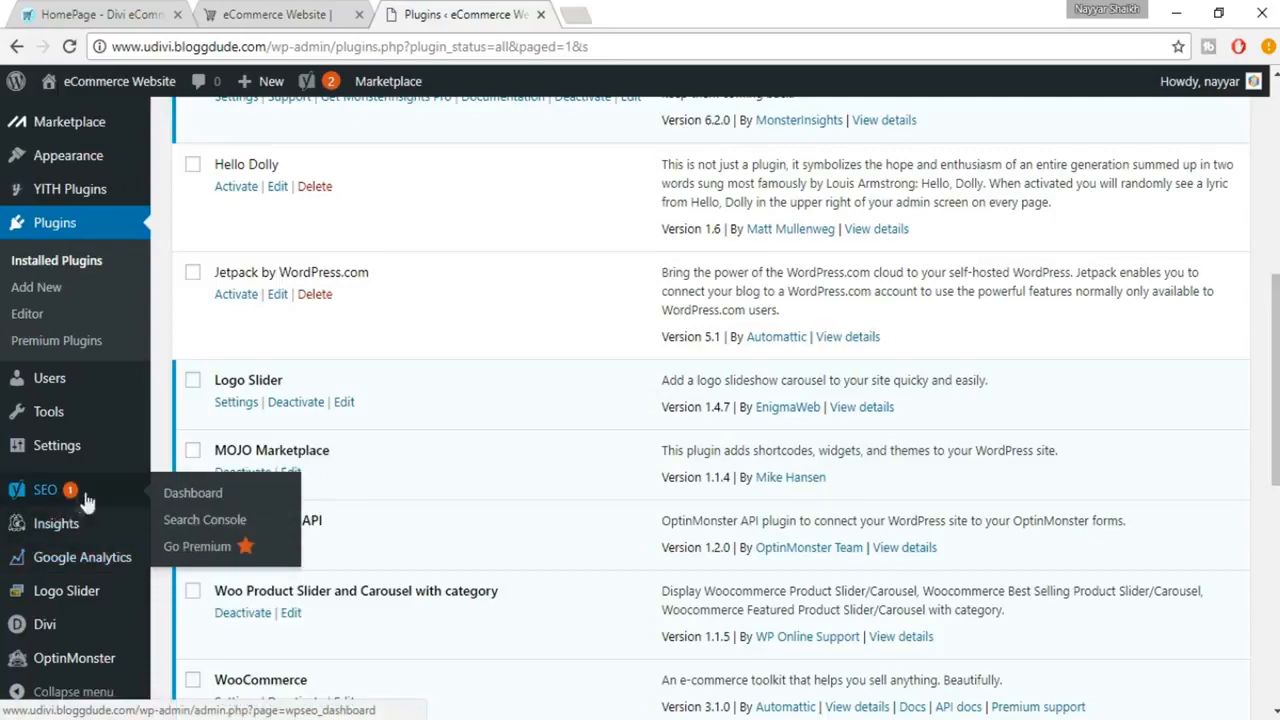
pyautogui.click(68, 492)
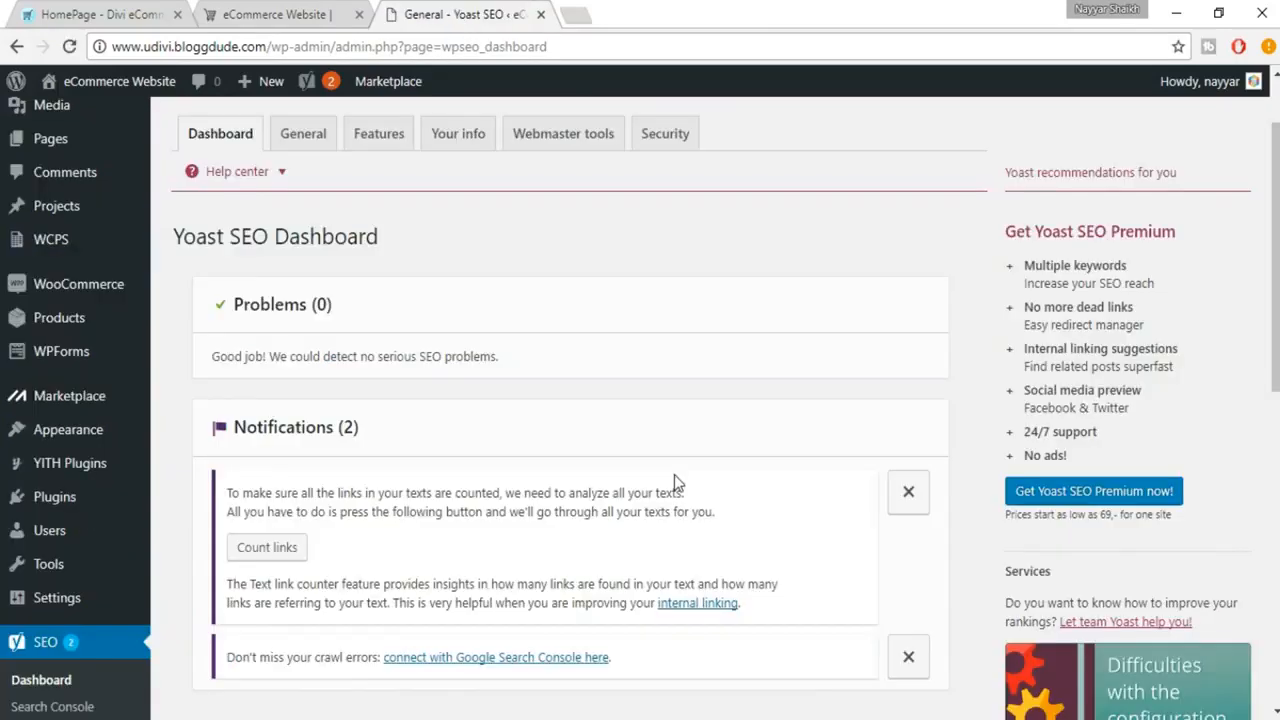
pyautogui.scroll(-1, 224, 328)
pyautogui.scroll(-1, 354, 316)
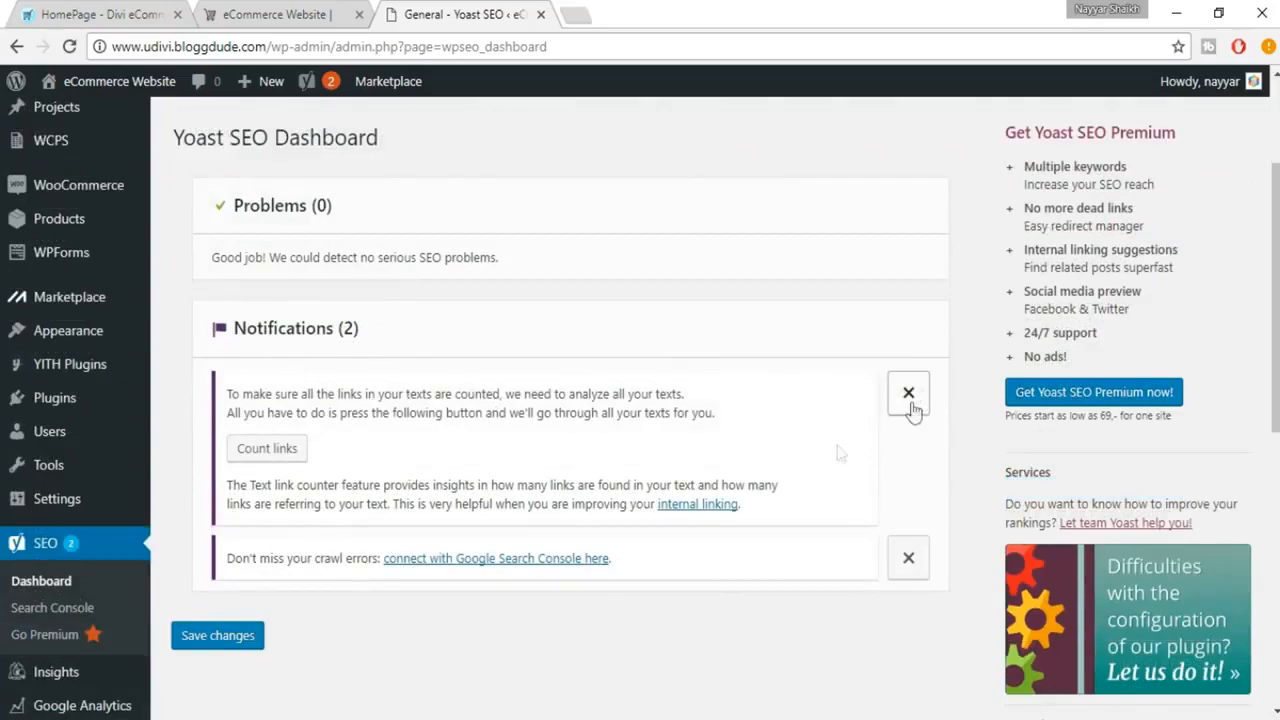
pyautogui.scroll(2, 484, 561)
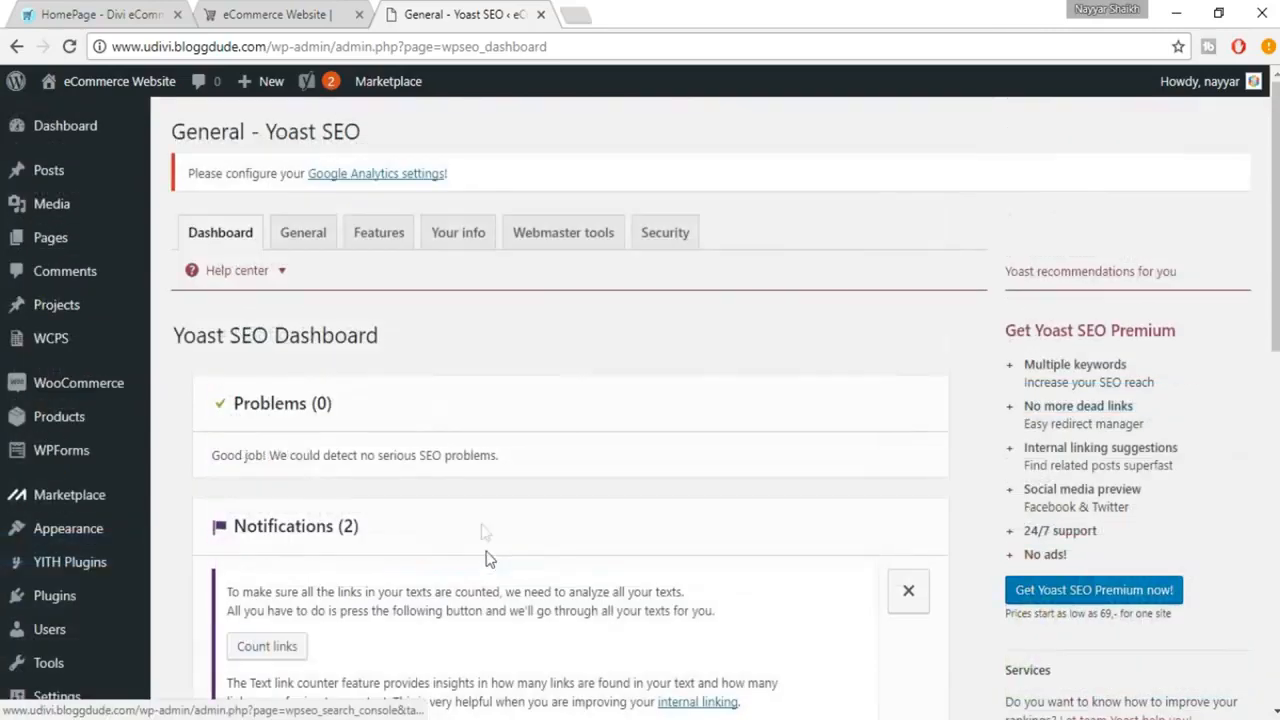
# Open the configuration wizard from Yoast's General settings and start configuring Yoast SEO in a few steps.
pyautogui.click(305, 240)
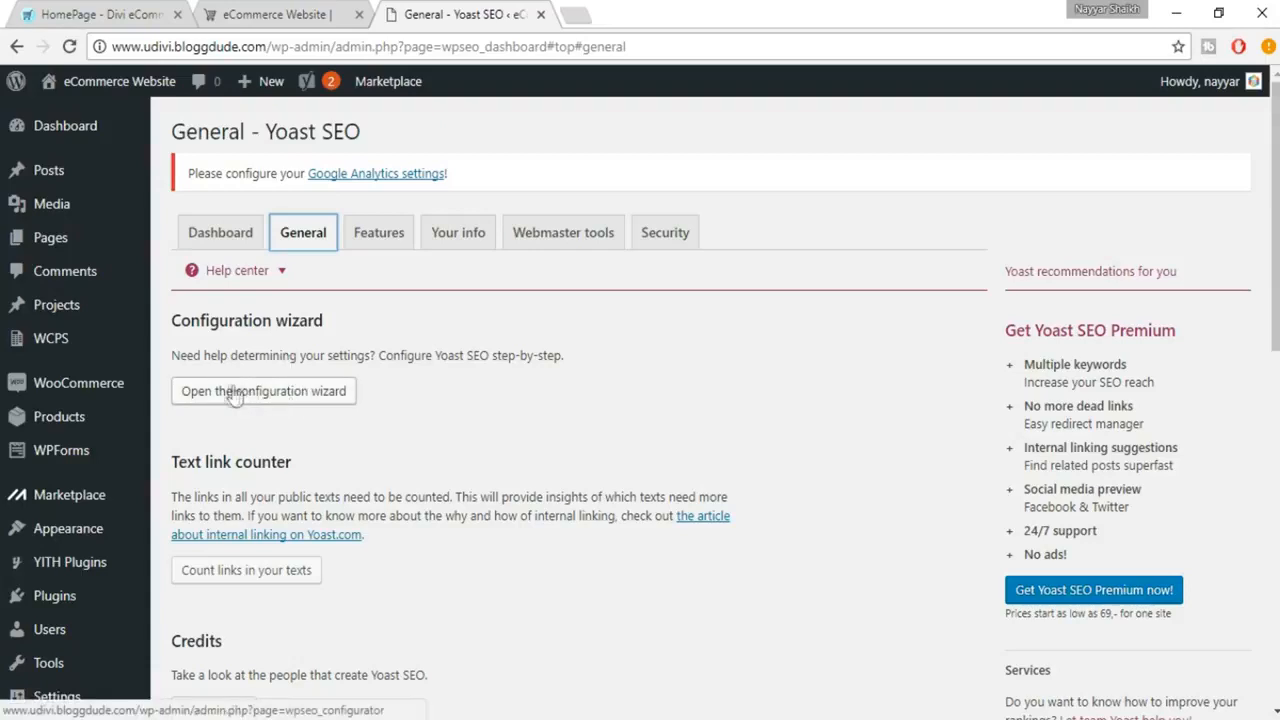
pyautogui.click(293, 396)
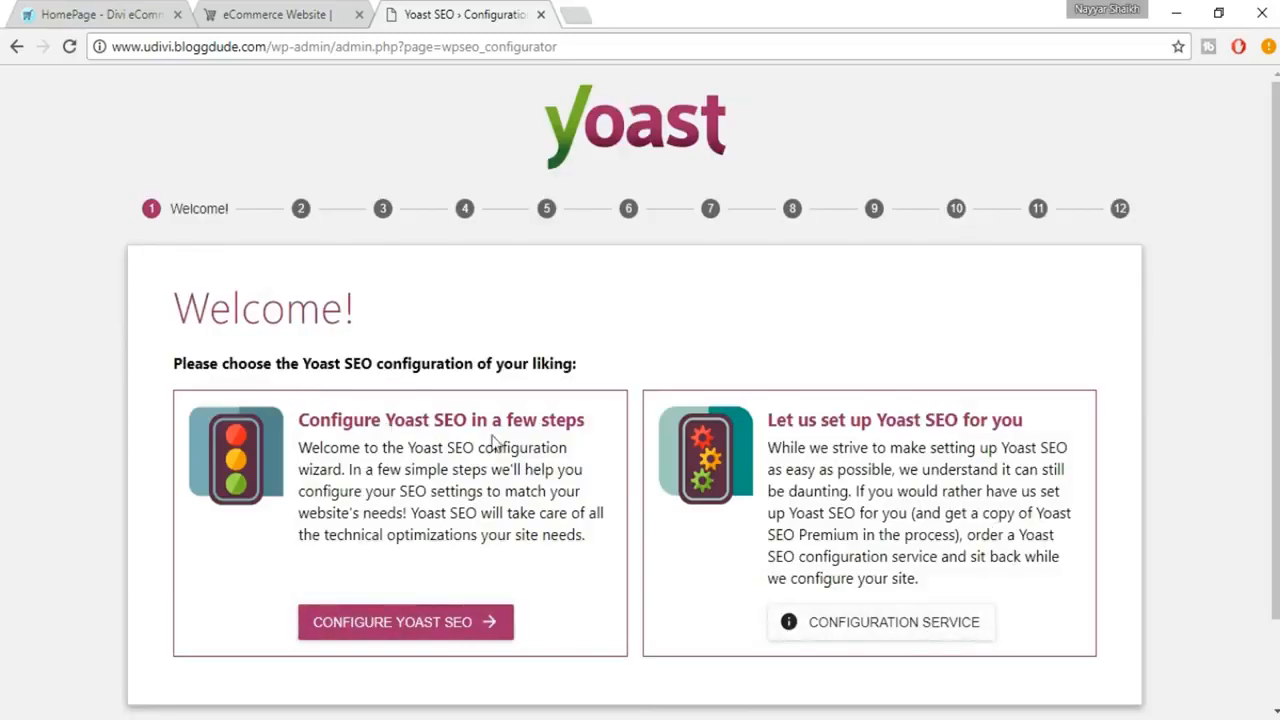
pyautogui.click(441, 624)
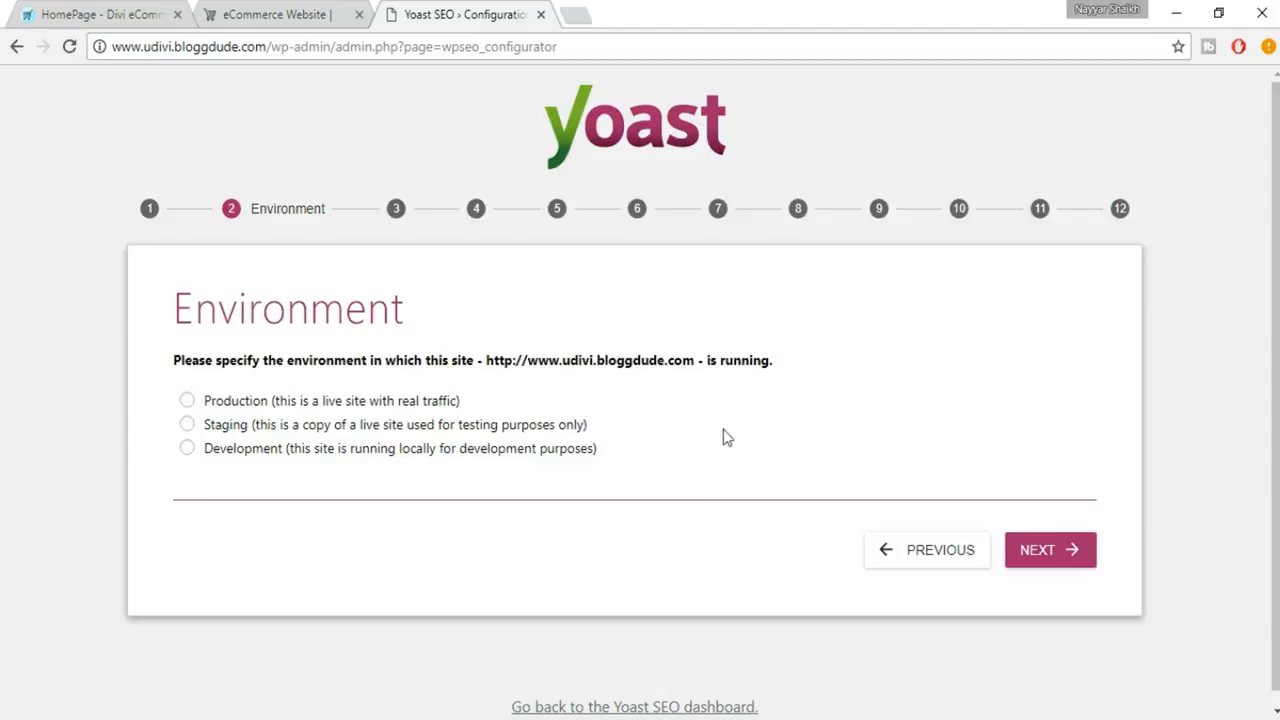
# Set the wizard's environment to Production and the site type to Webshop, continuing past both pages.
pyautogui.click(395, 402)
pyautogui.click(1052, 558)
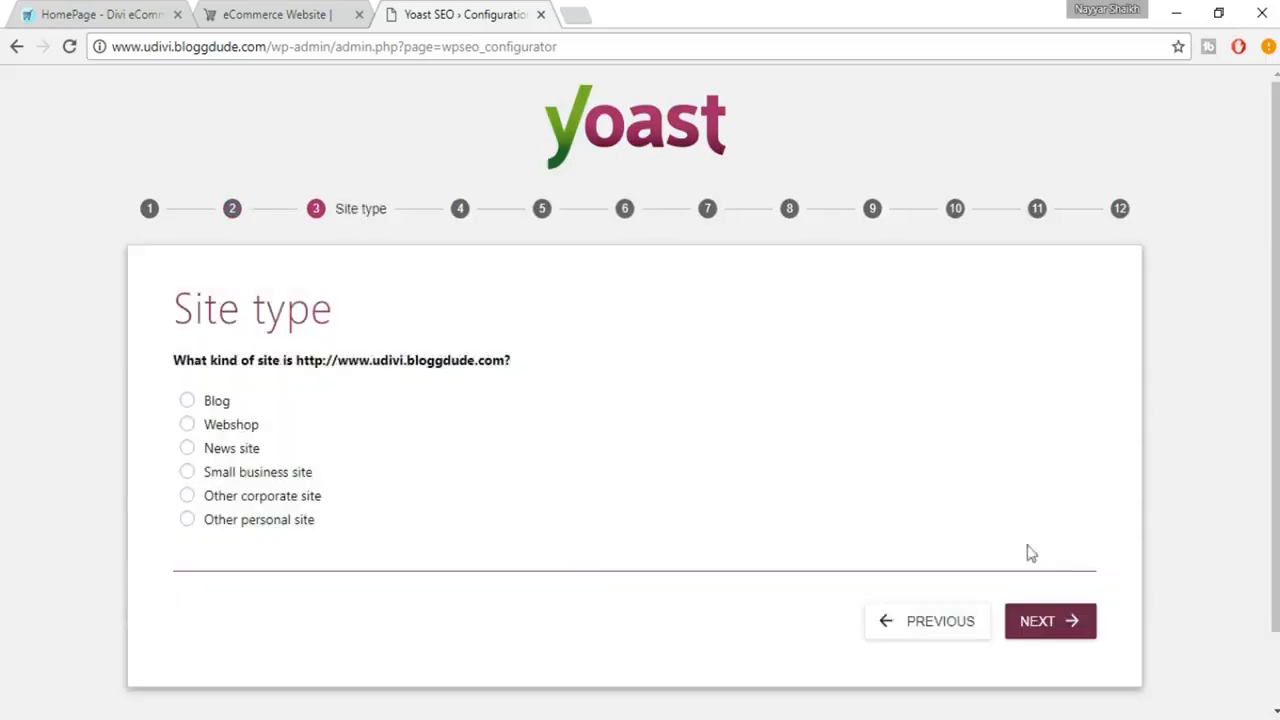
pyautogui.click(248, 432)
pyautogui.click(1077, 627)
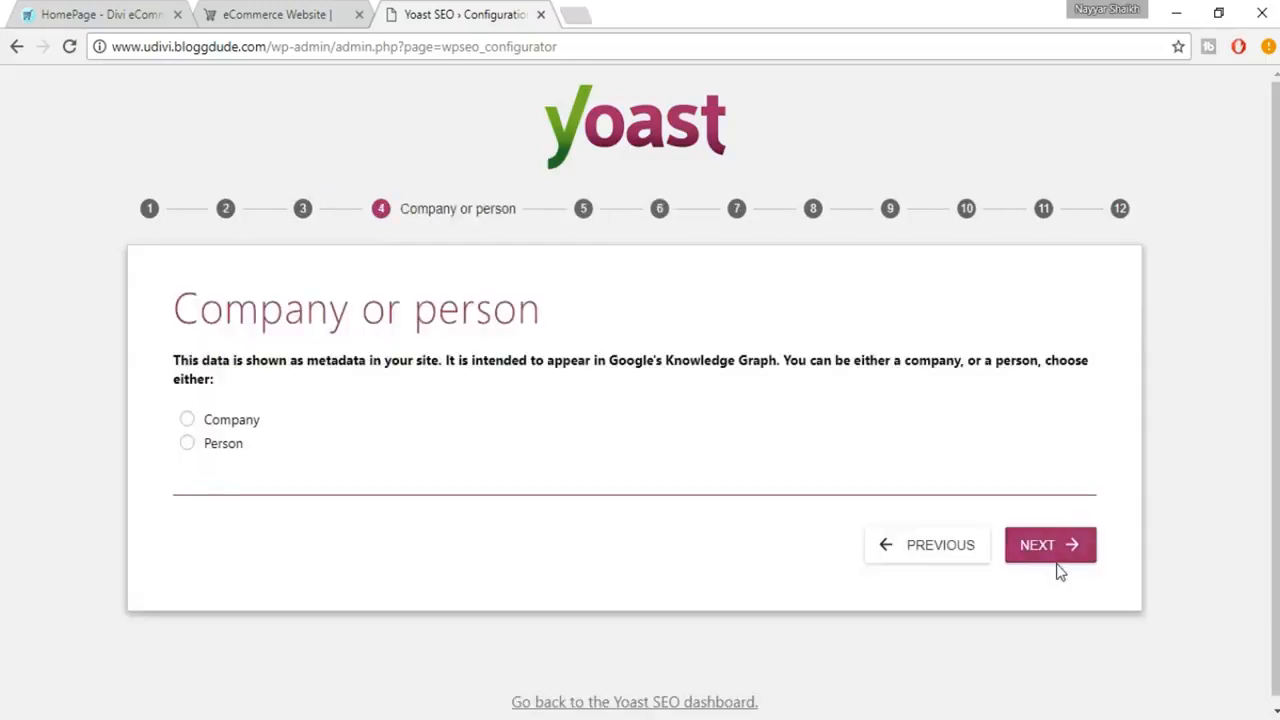
# Declare the site as a Company and enter "BloggDude Inc." as the company name.
pyautogui.click(223, 420)
pyautogui.scroll(-1, 420, 480)
pyautogui.click(311, 426)
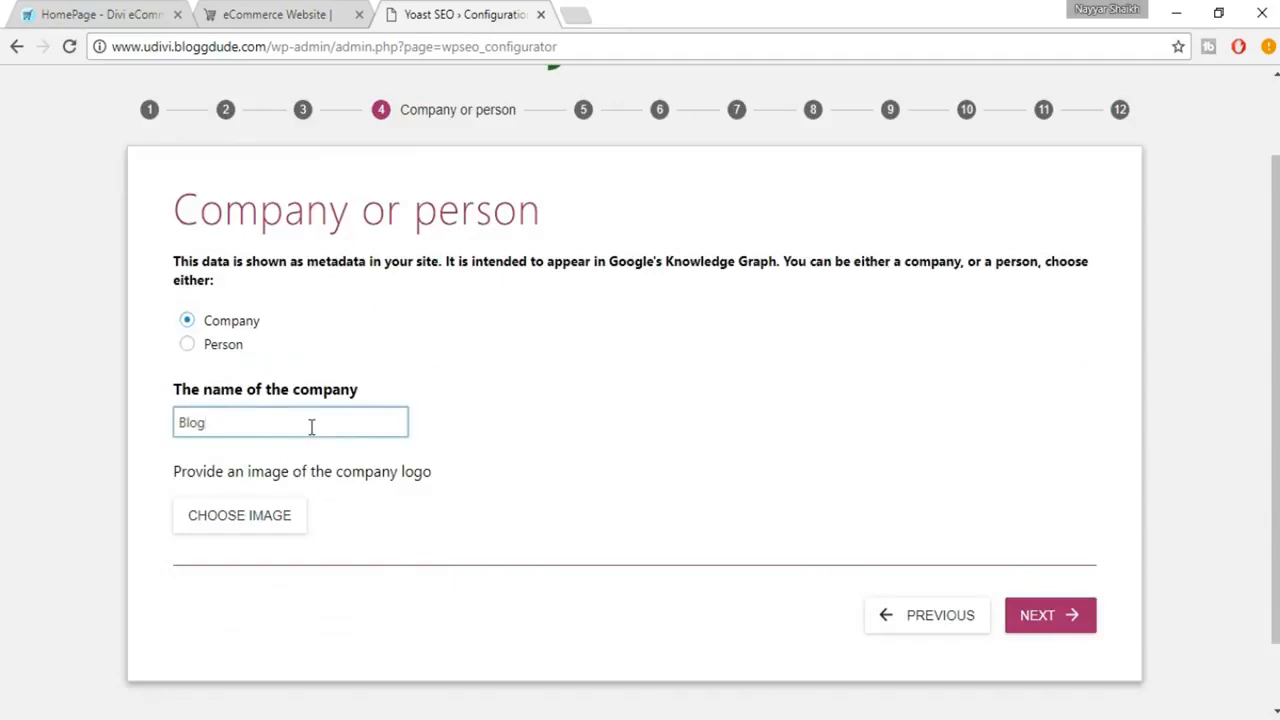
pyautogui.write('BloggDude Inc.')
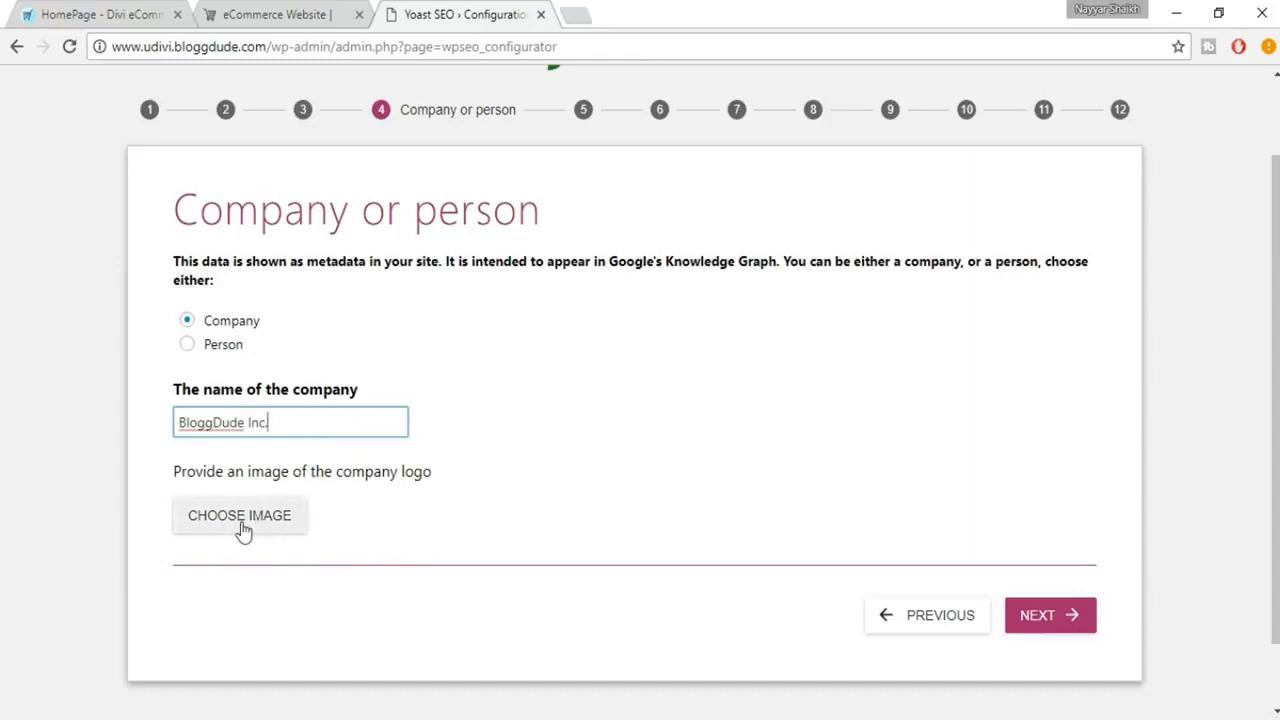
# Choose the uDivi Clothing & Shoes logo from the media library as company logo and continue to the social profiles.
pyautogui.click(270, 527)
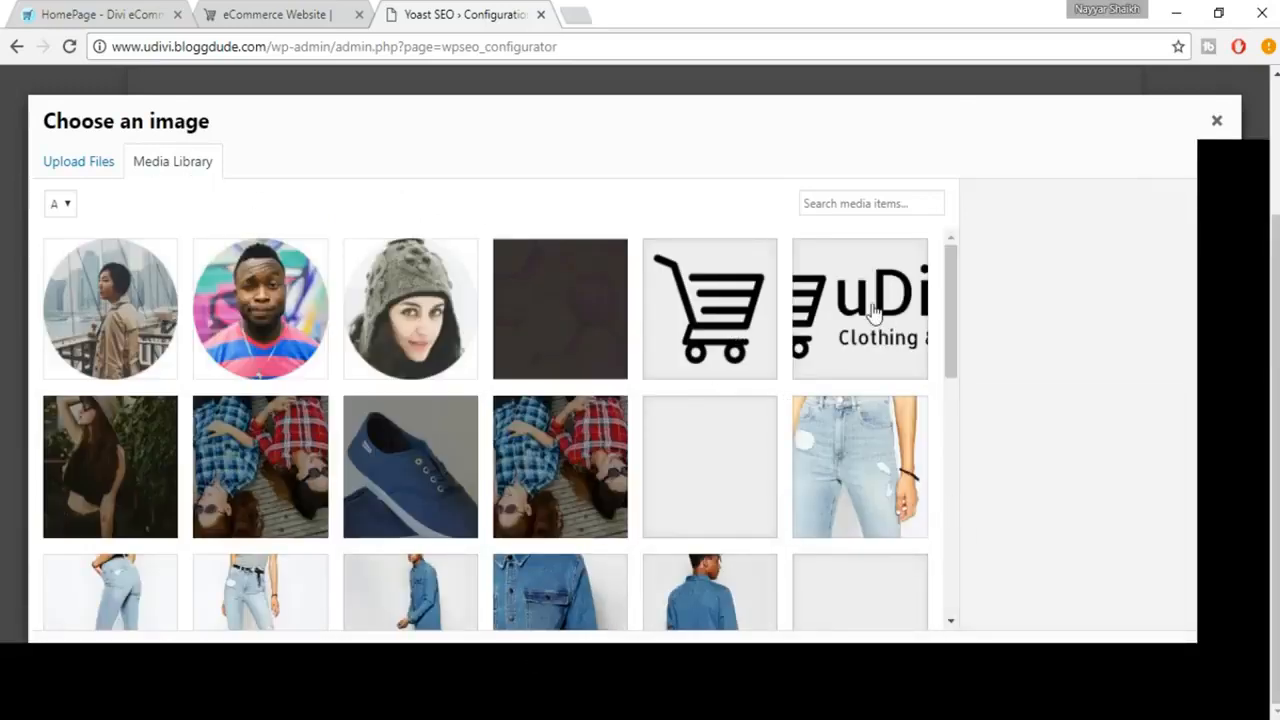
pyautogui.click(874, 315)
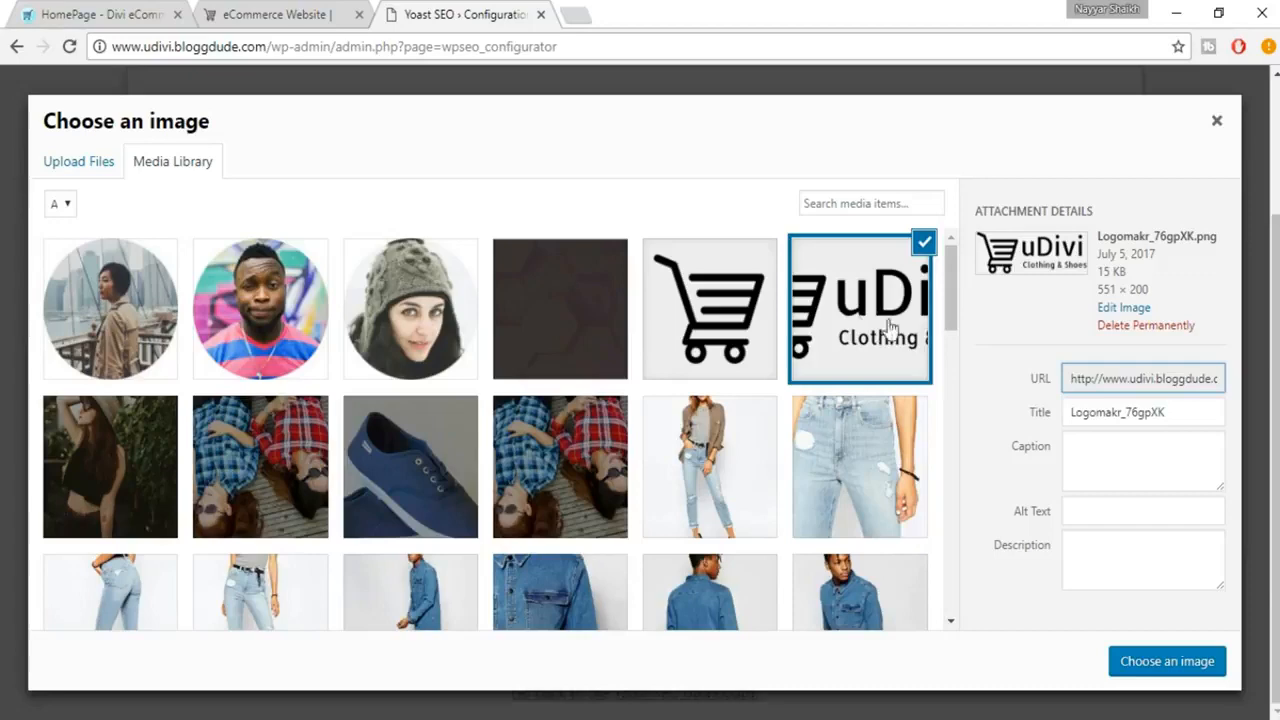
pyautogui.click(1143, 663)
pyautogui.scroll(-2, 783, 497)
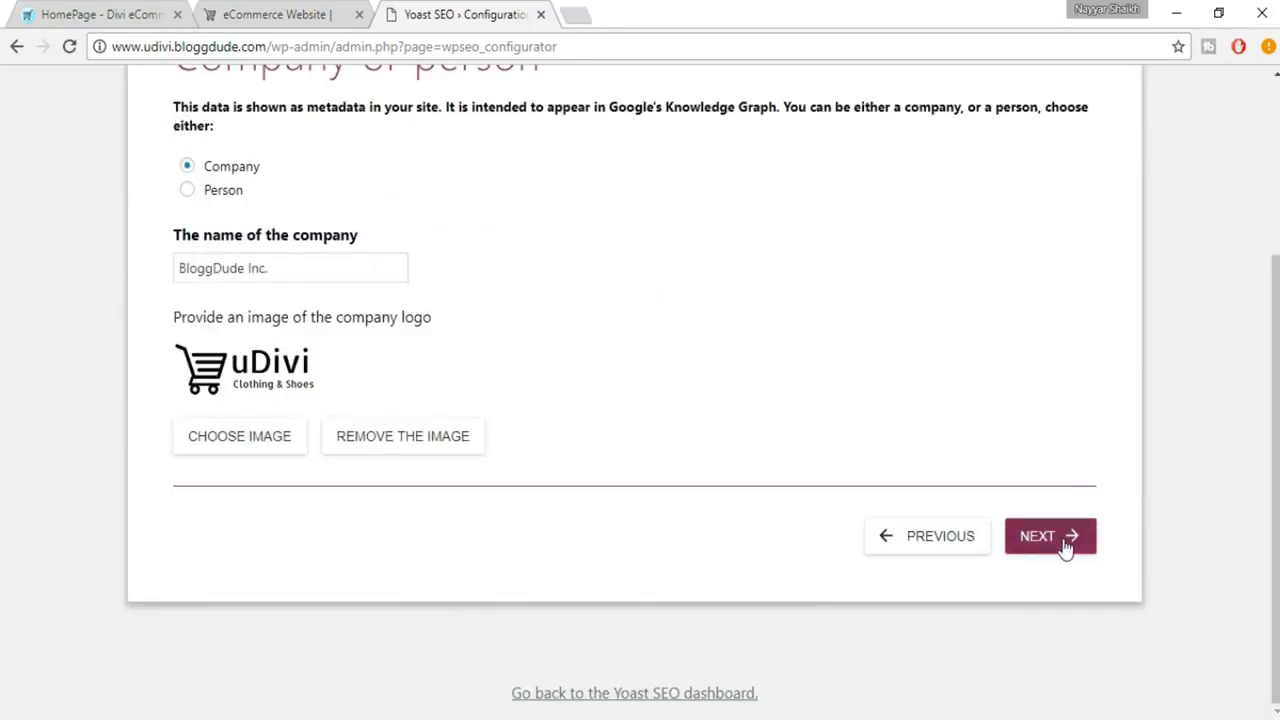
pyautogui.click(1066, 548)
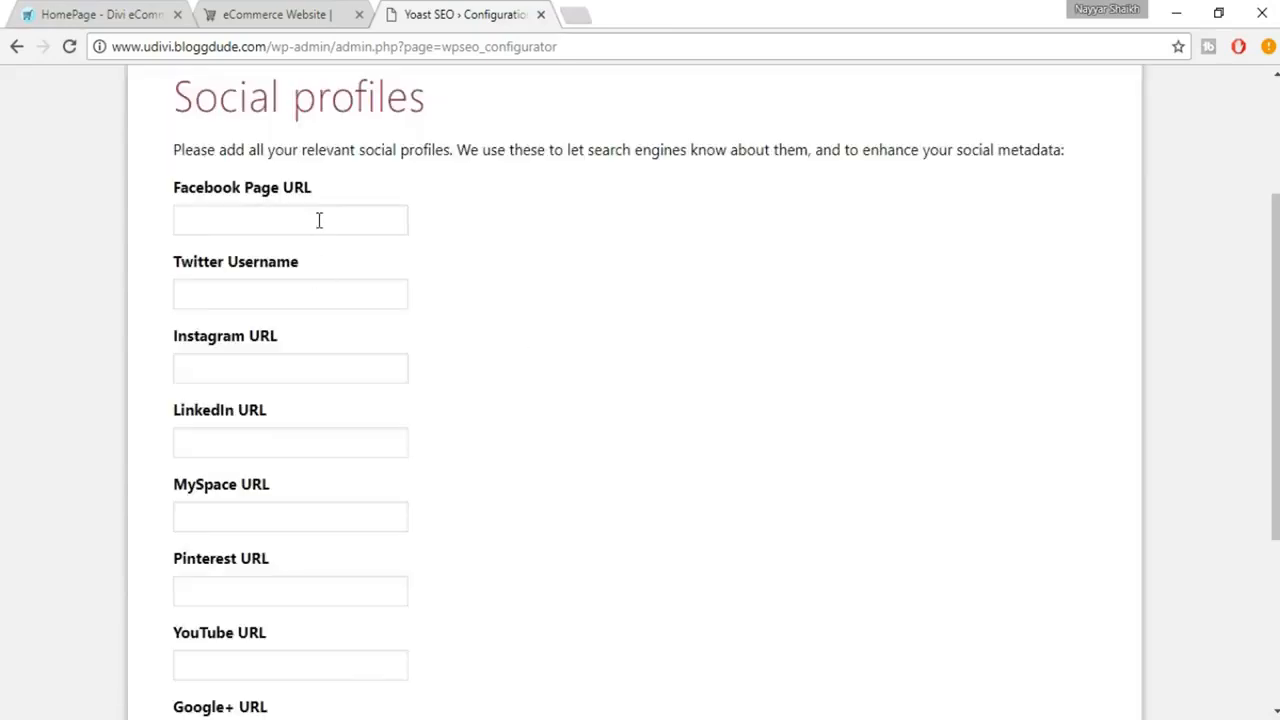
# Leave all the social profile fields blank and continue to the post type visibility page.
pyautogui.click(319, 220)
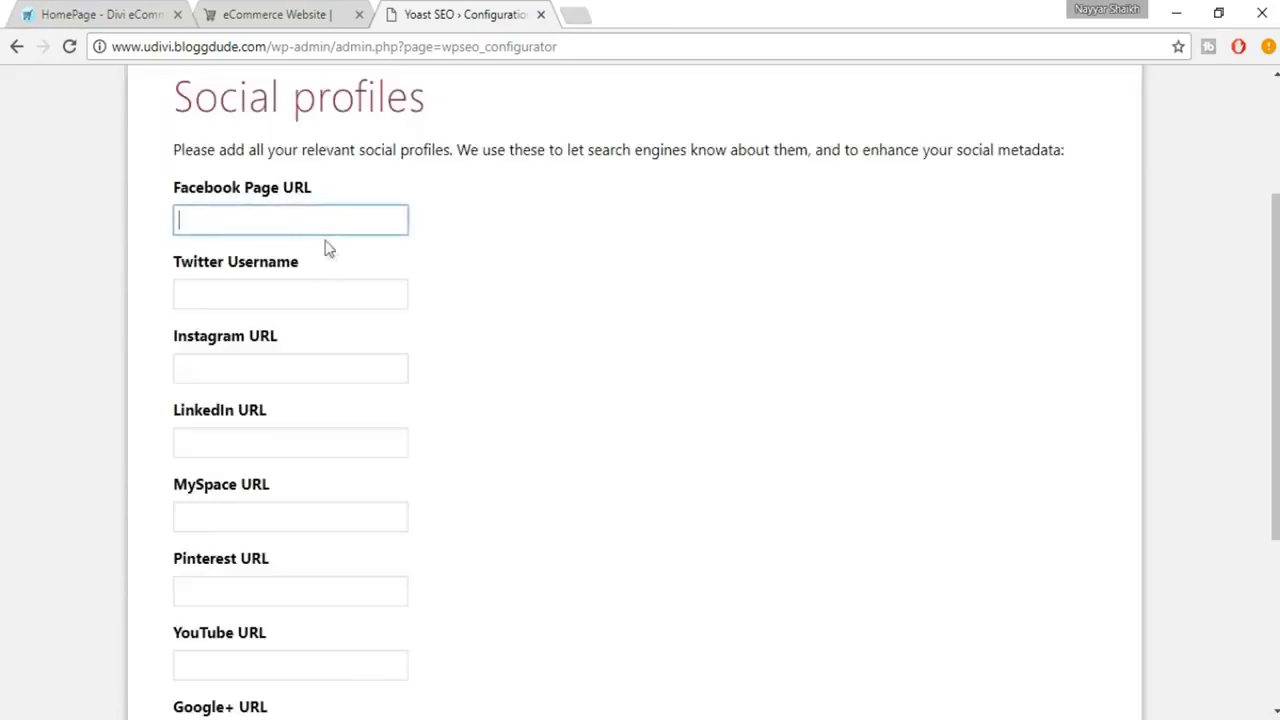
pyautogui.scroll(-1, 418, 332)
pyautogui.scroll(-2, 400, 334)
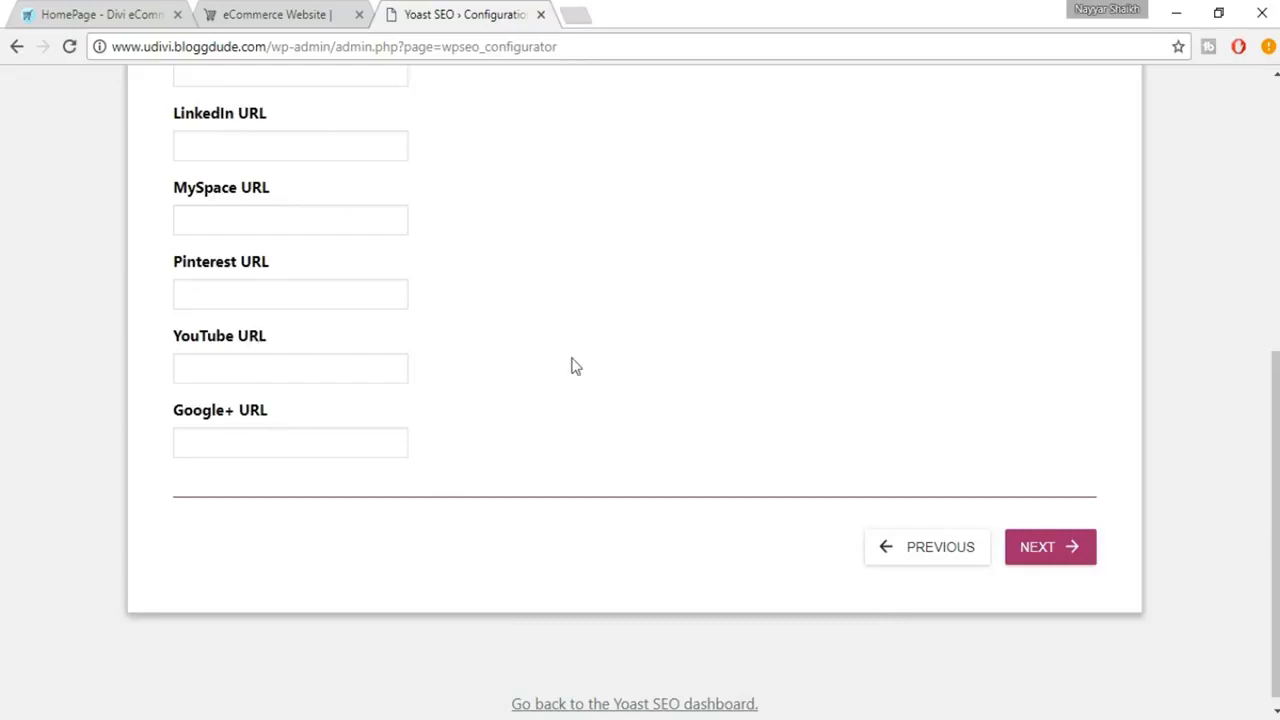
pyautogui.scroll(4, 572, 363)
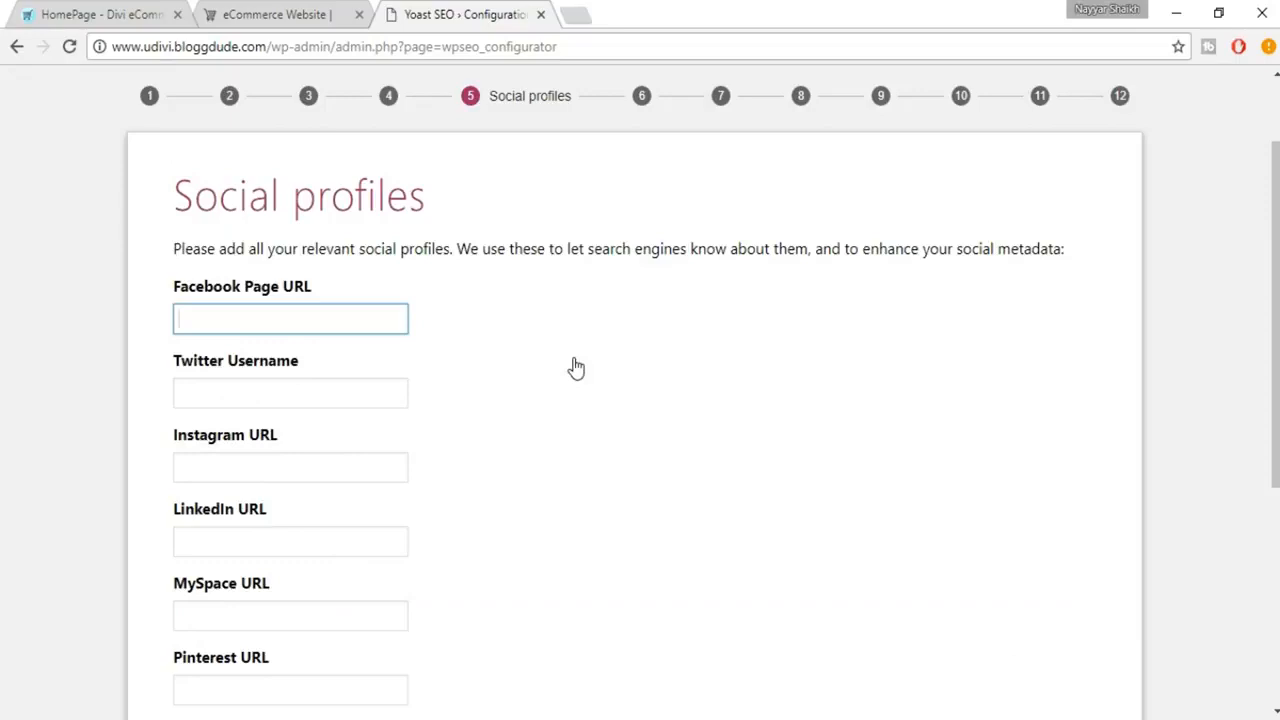
pyautogui.scroll(1, 449, 220)
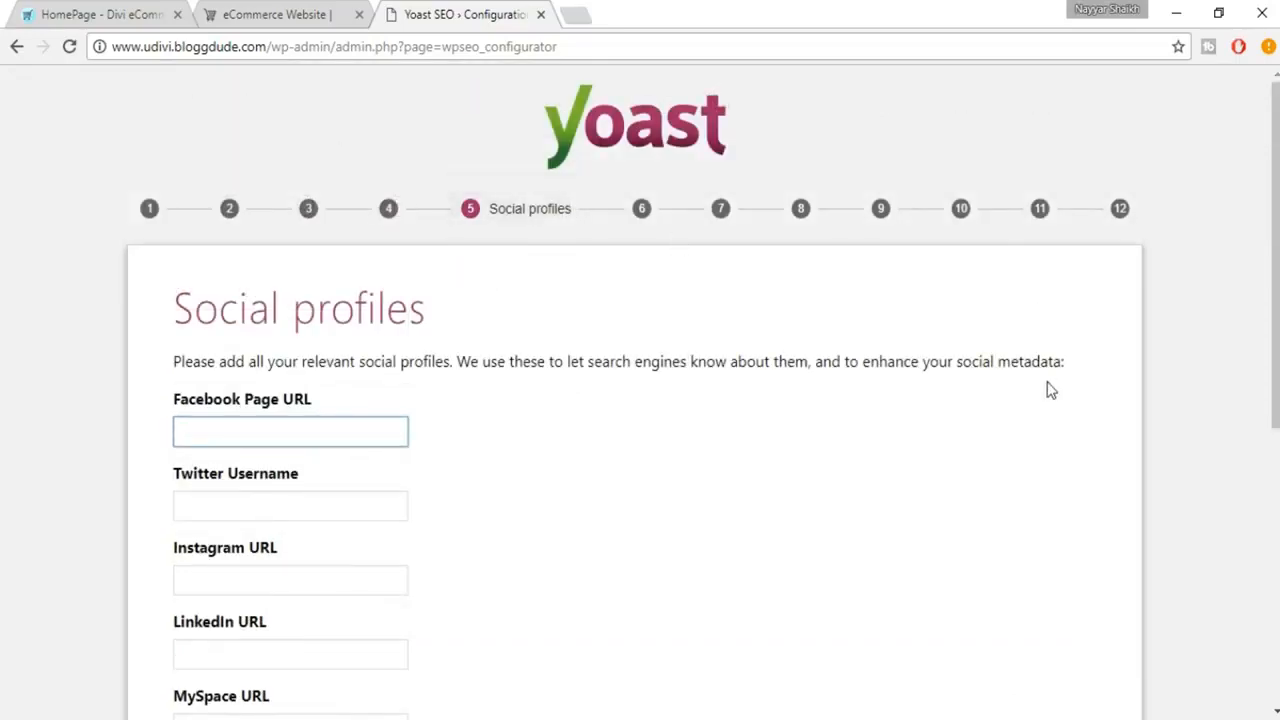
pyautogui.scroll(-1, 463, 377)
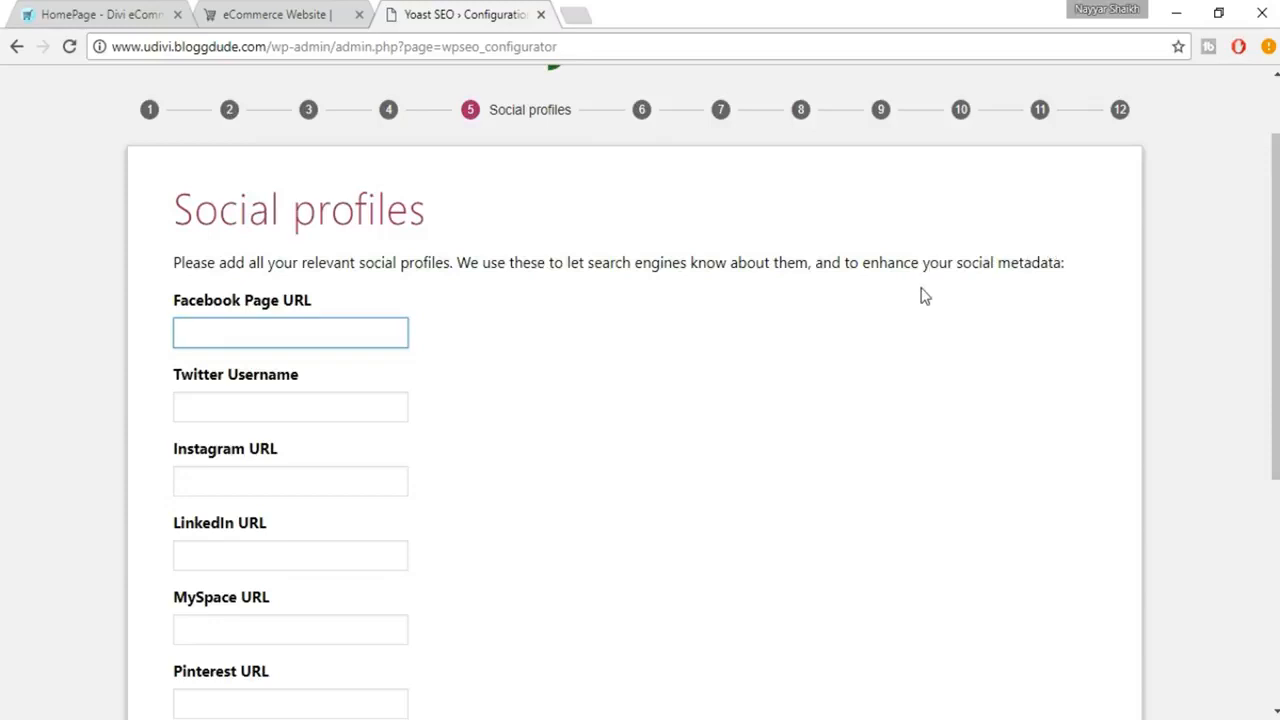
pyautogui.scroll(1, 922, 296)
pyautogui.scroll(-1, 922, 296)
pyautogui.scroll(-4, 314, 430)
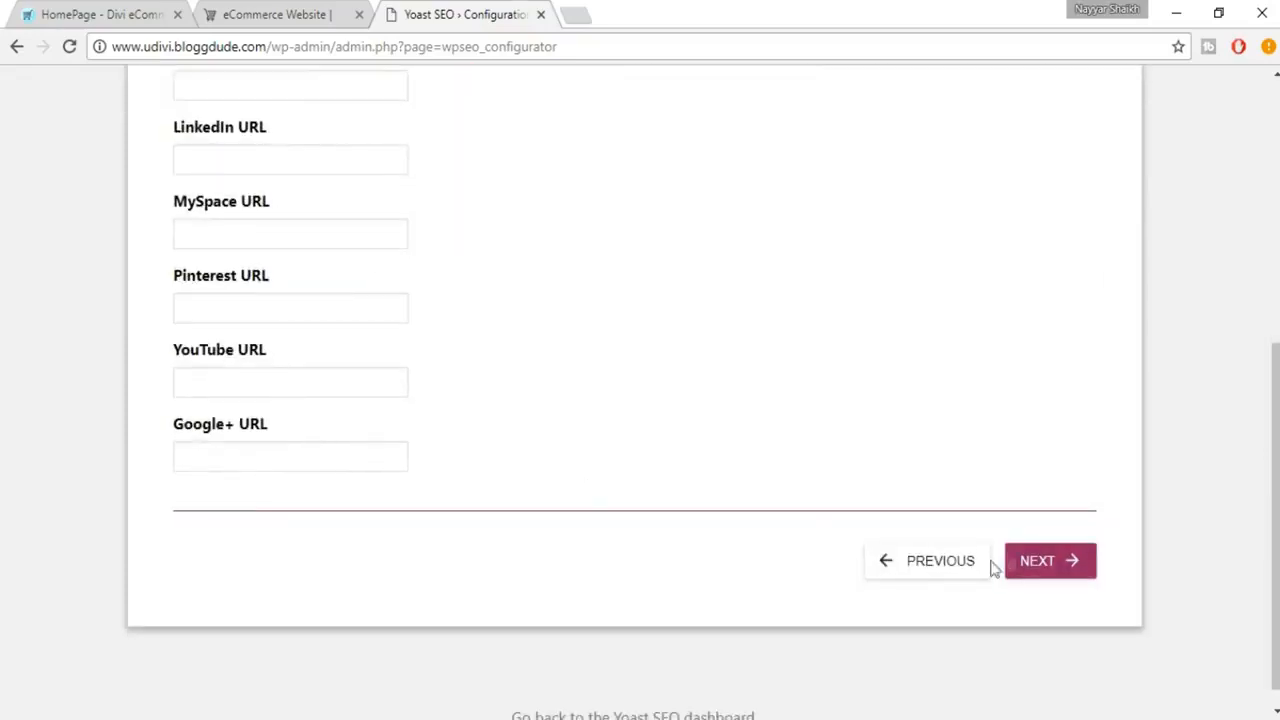
pyautogui.click(1046, 570)
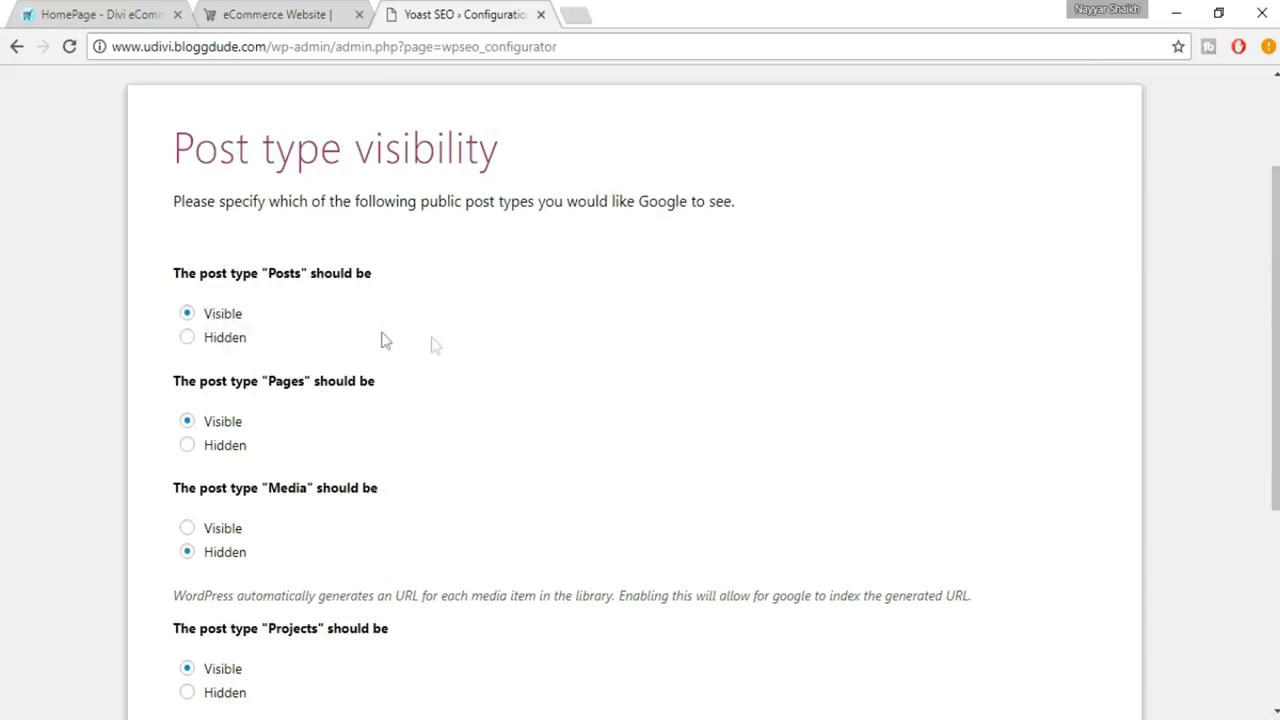
# Keep Media hidden and all other post types visible, and continue past the multiple authors page with Yes selected.
pyautogui.scroll(-1, 480, 380)
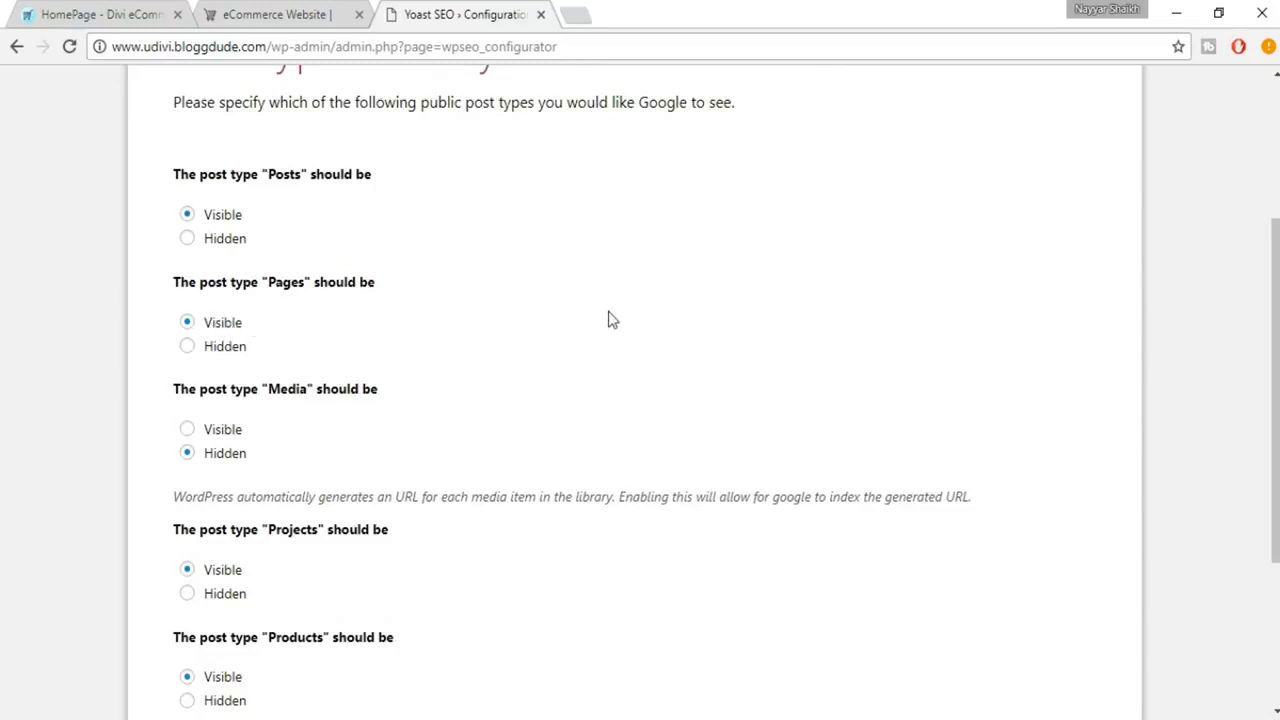
pyautogui.scroll(-1, 612, 319)
pyautogui.click(228, 336)
pyautogui.click(213, 356)
pyautogui.scroll(-2, 523, 400)
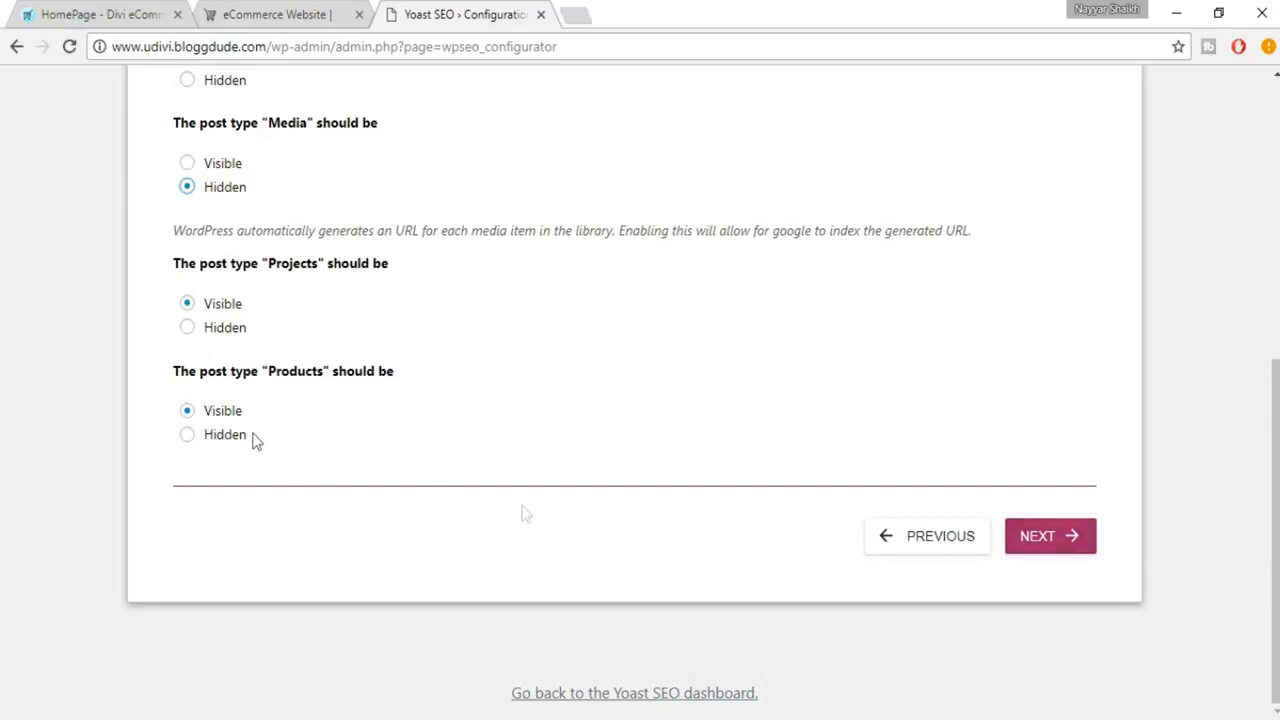
pyautogui.click(1050, 538)
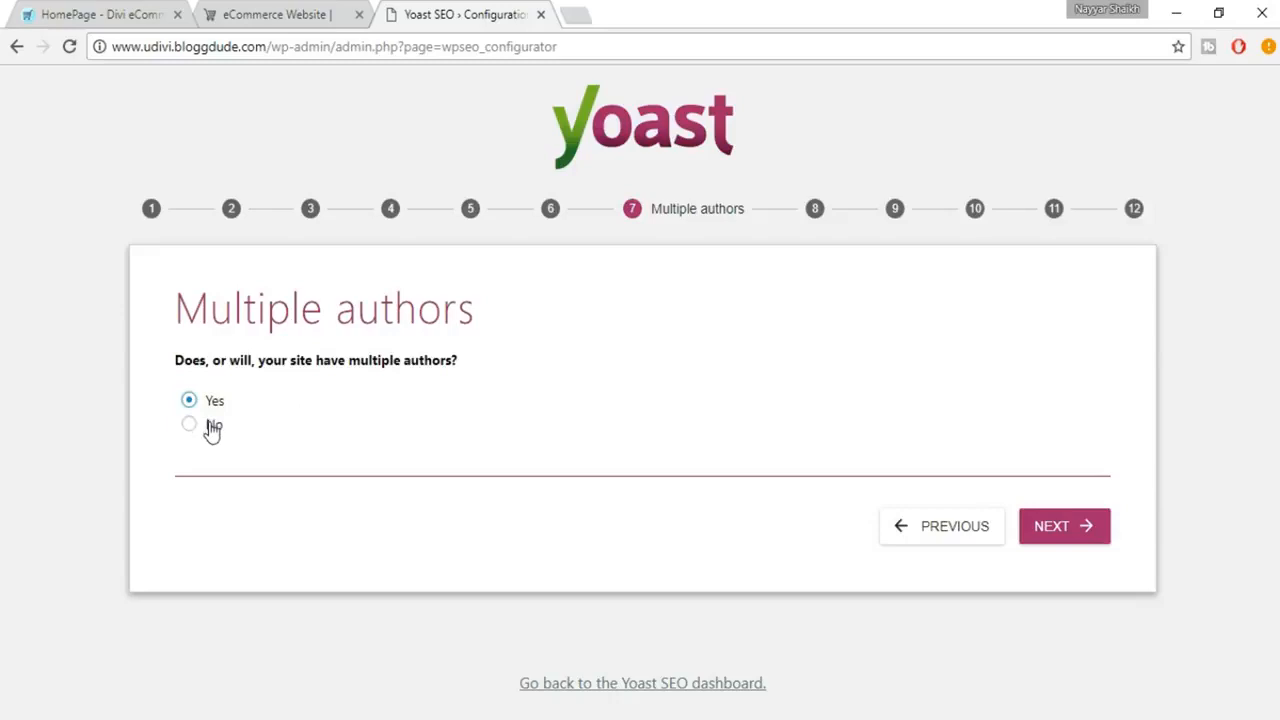
pyautogui.click(1056, 532)
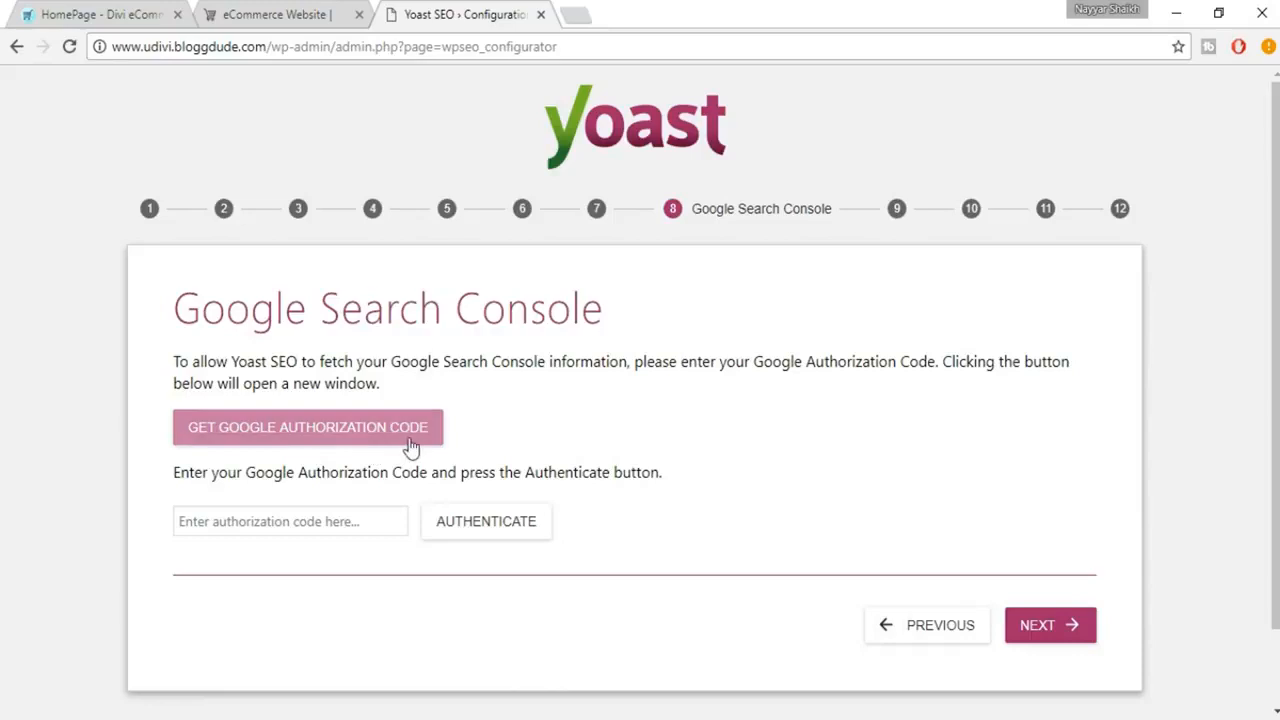
# Request a Google authorization code, allow Yoast SEO access with the last listed Google account, and copy the code.
pyautogui.click(312, 441)
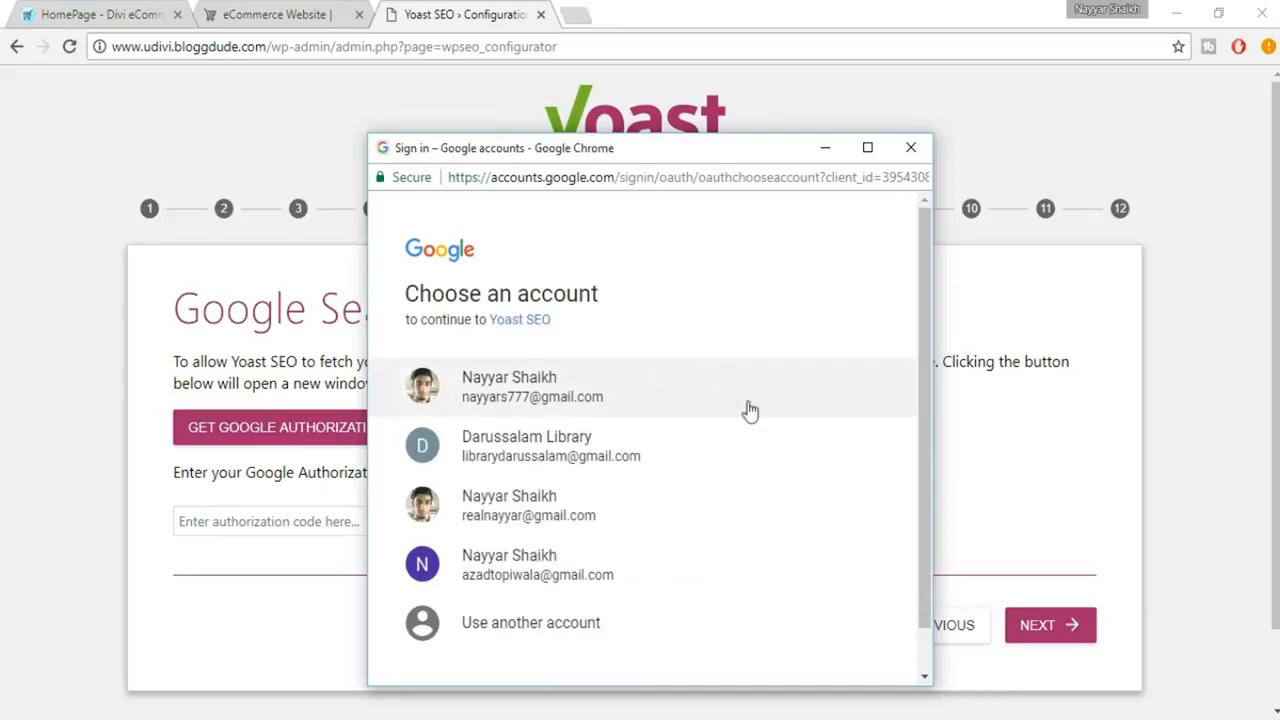
pyautogui.scroll(-1, 750, 418)
pyautogui.click(575, 537)
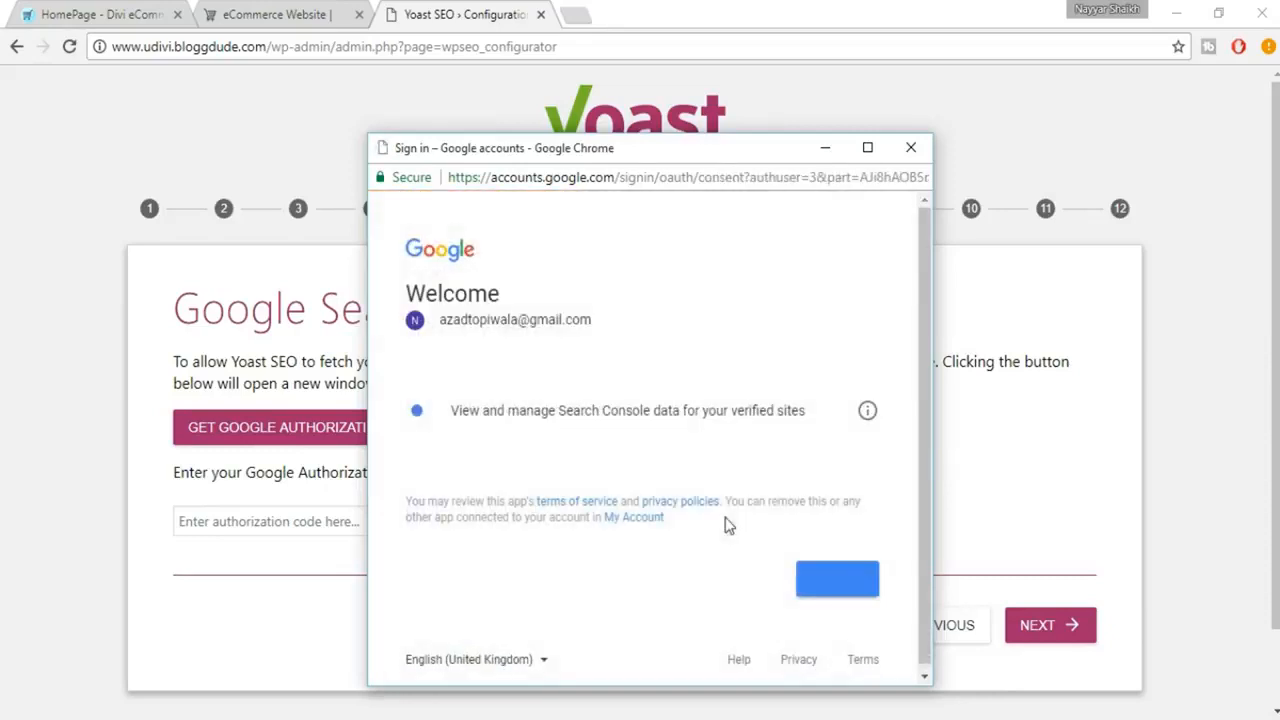
pyautogui.click(837, 584)
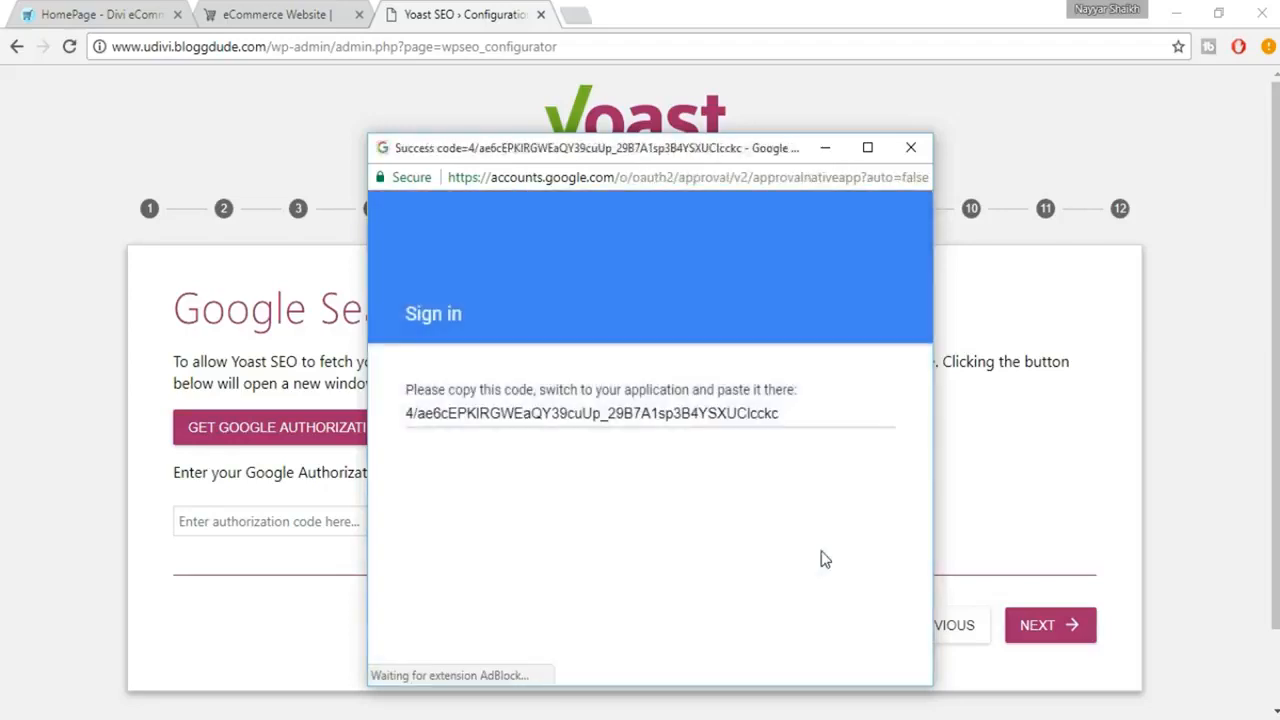
pyautogui.click(610, 420)
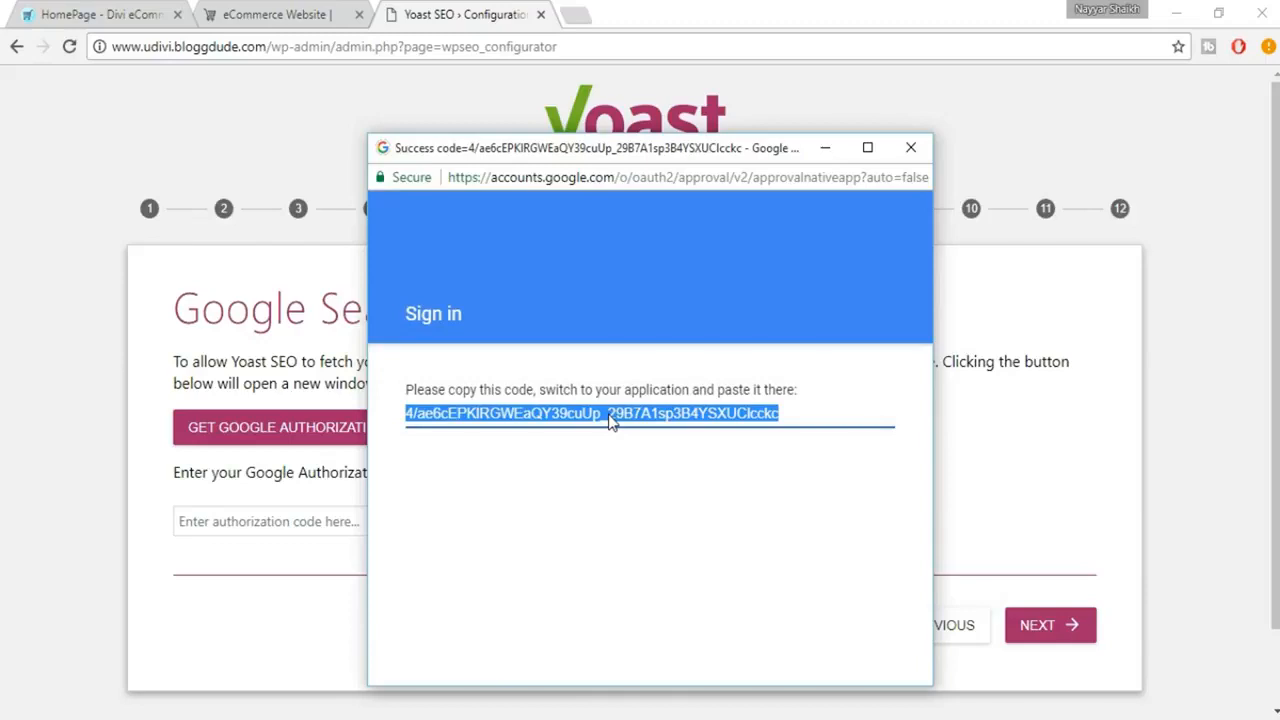
# Paste the Google authorization code into its field in the wizard and continue to the title settings.
pyautogui.click(236, 614)
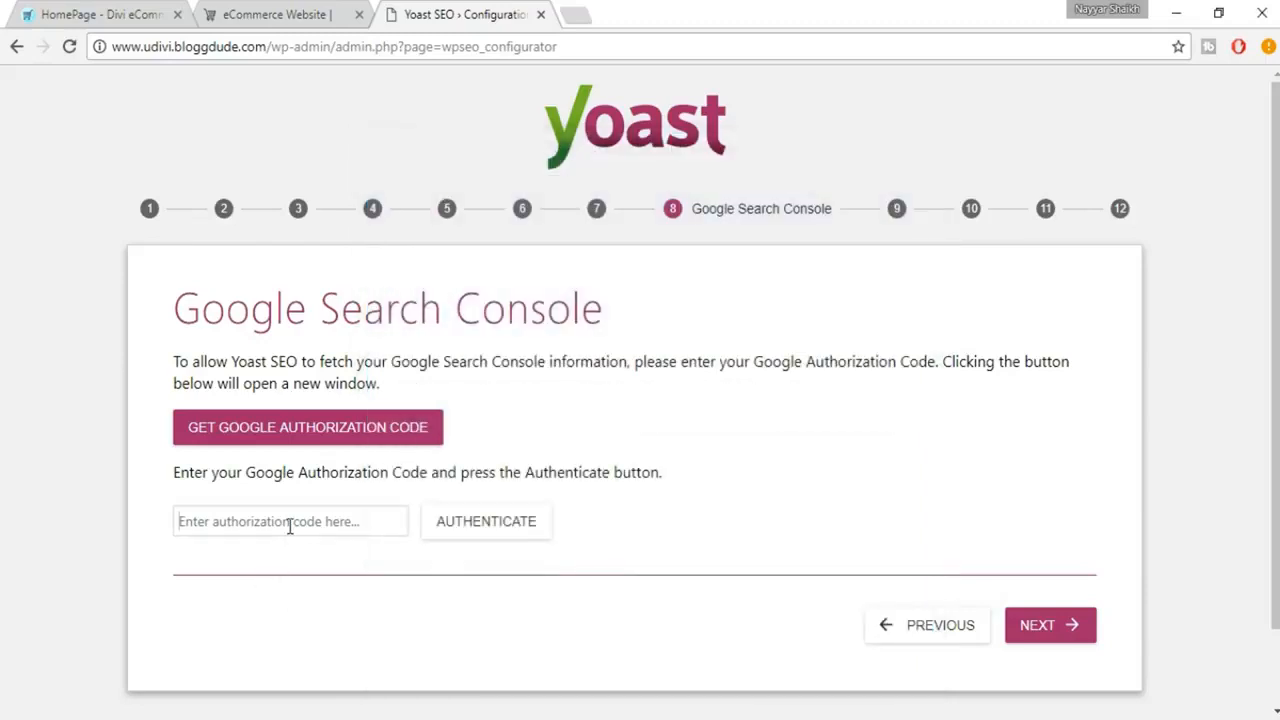
pyautogui.hotkey('ctrl', 'v')
pyautogui.click(1078, 636)
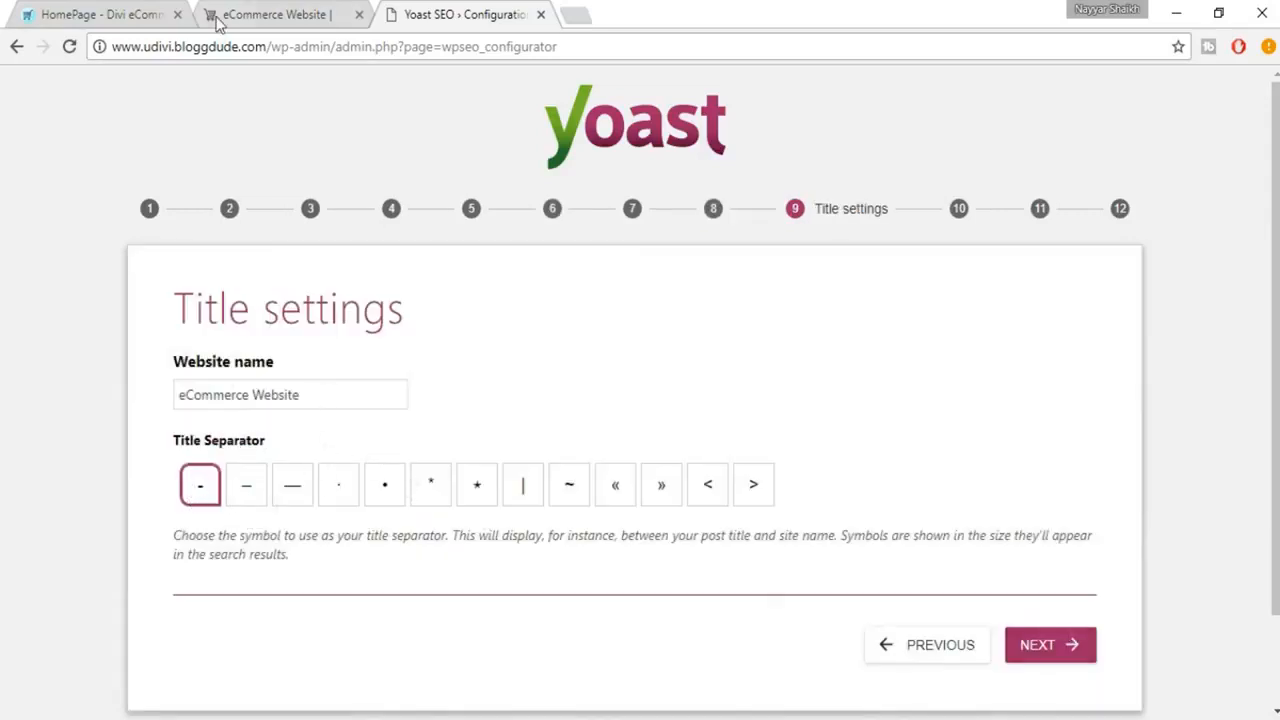
# Compare the title separators with the live site's page title, keep the hyphen "-" and the website name "eCommerce Website", and continue.
pyautogui.click(294, 24)
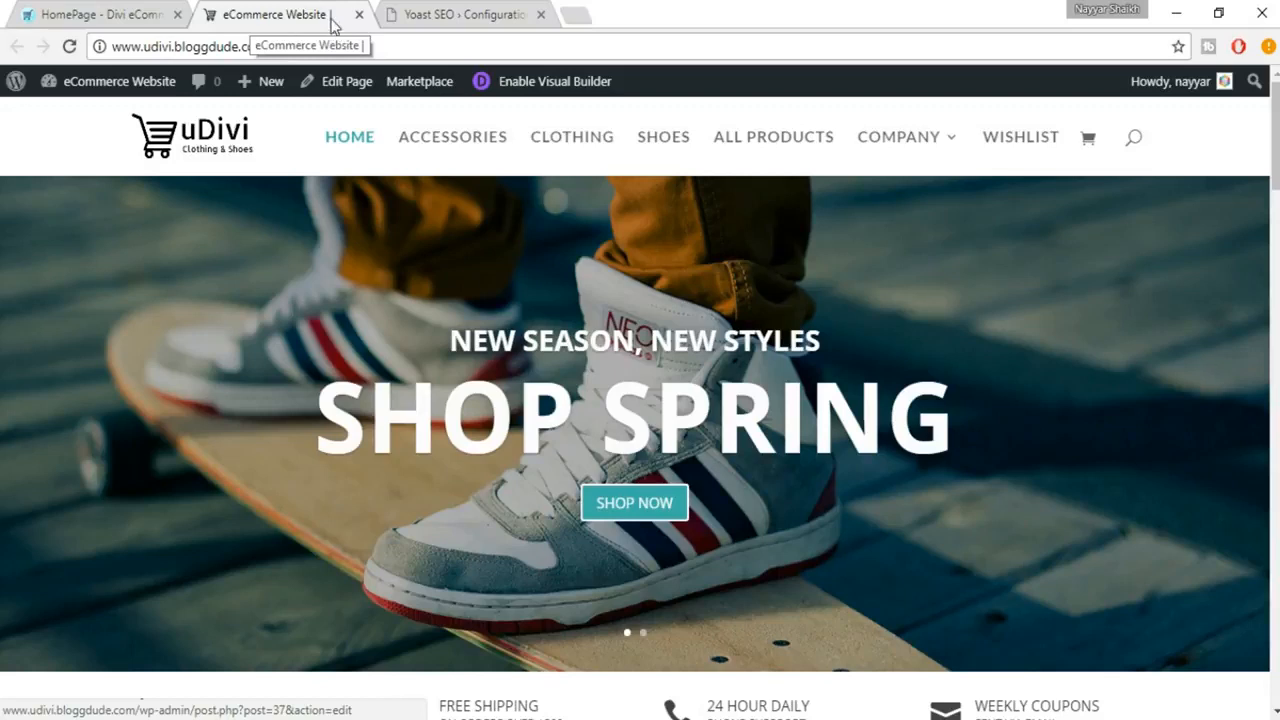
pyautogui.click(458, 15)
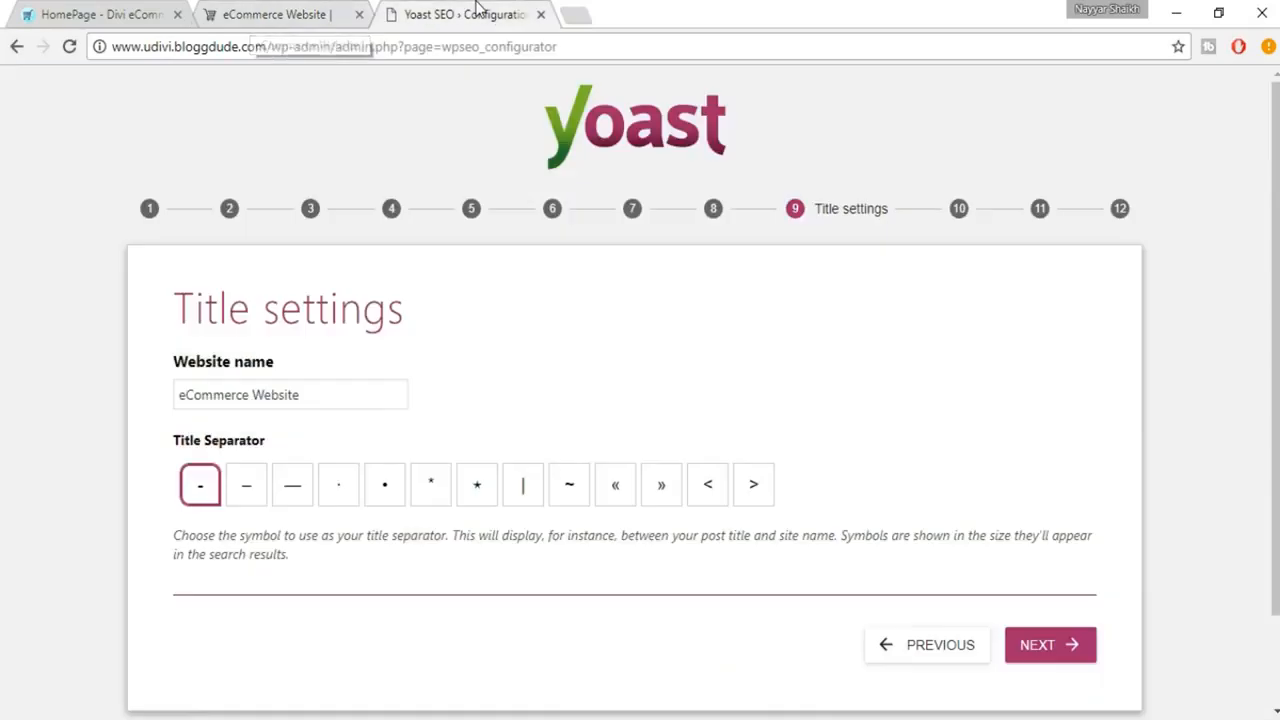
pyautogui.click(252, 508)
pyautogui.click(300, 507)
pyautogui.click(206, 508)
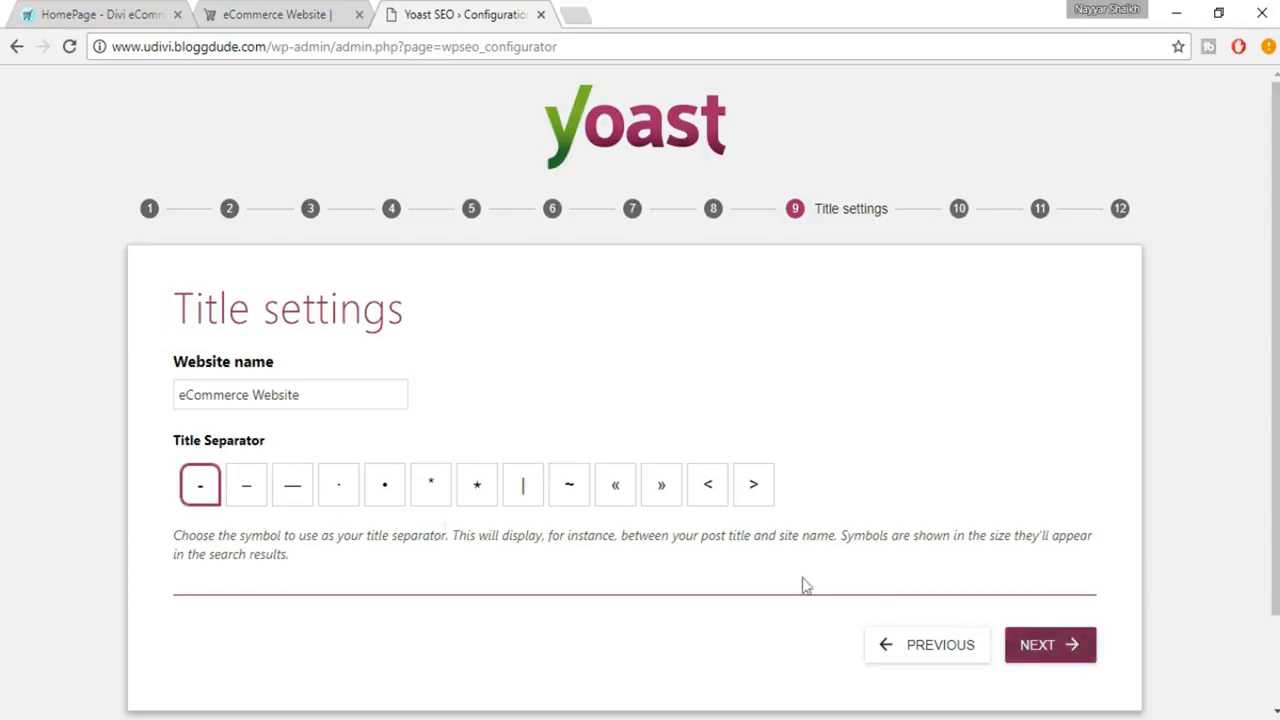
pyautogui.click(322, 14)
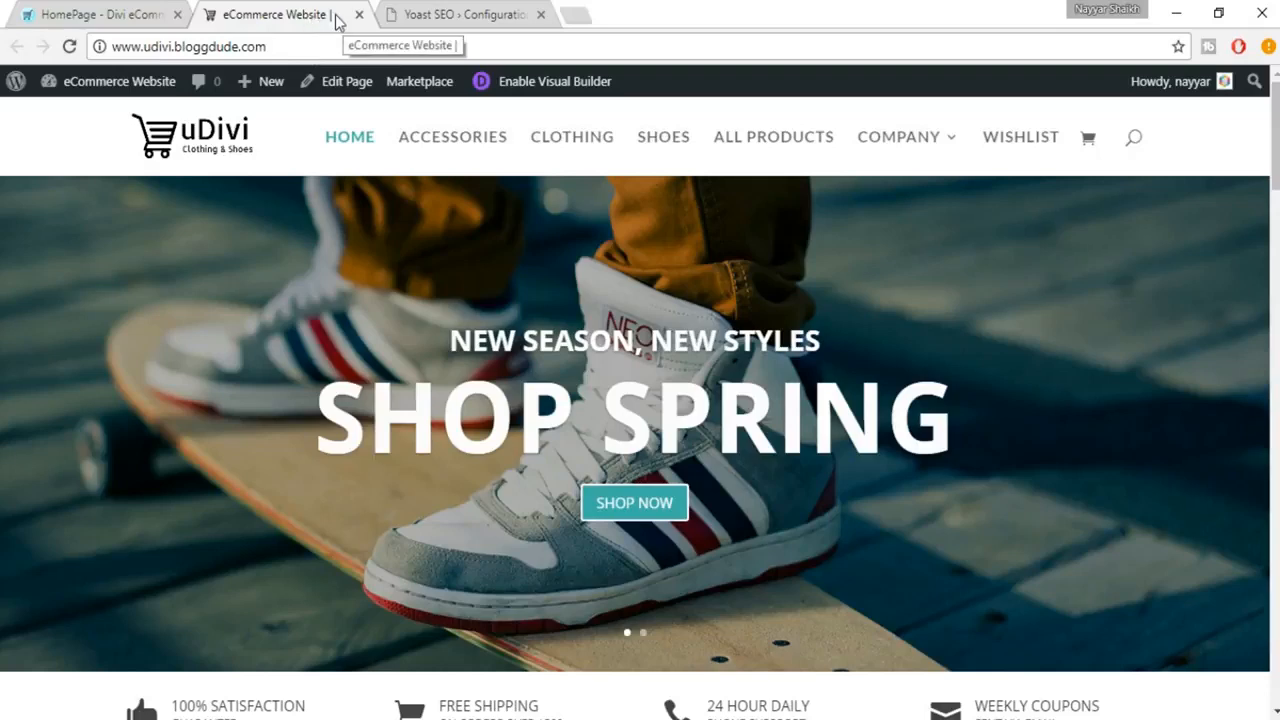
pyautogui.click(468, 14)
pyautogui.click(1062, 652)
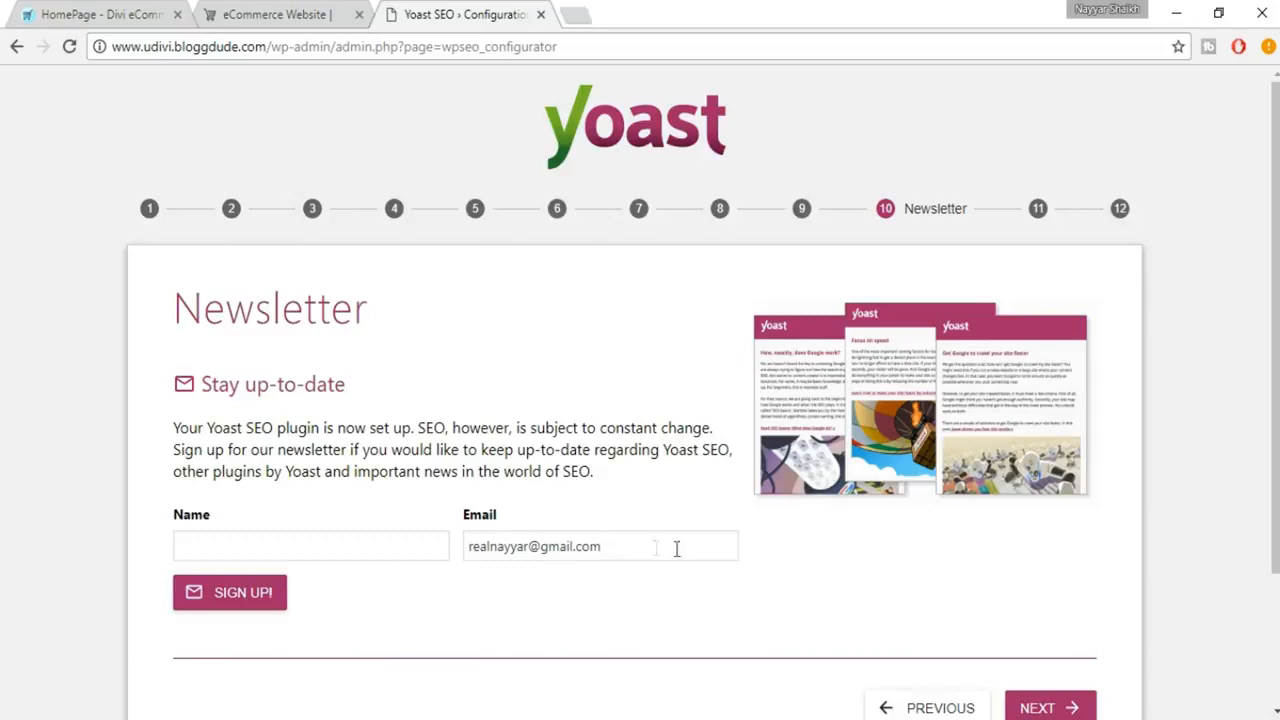
# Skip the newsletter sign-up and the Yoast Premium and training offers, and close the finished configuration wizard.
pyautogui.scroll(-1, 716, 557)
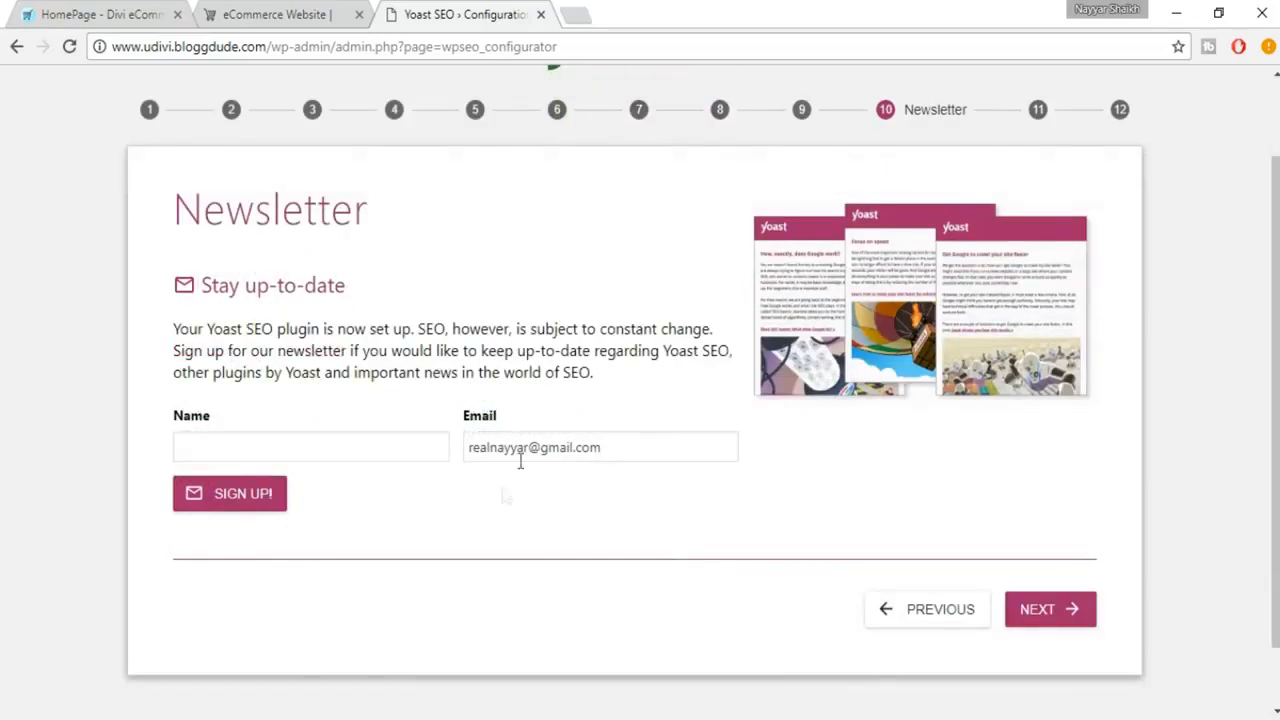
pyautogui.click(1046, 607)
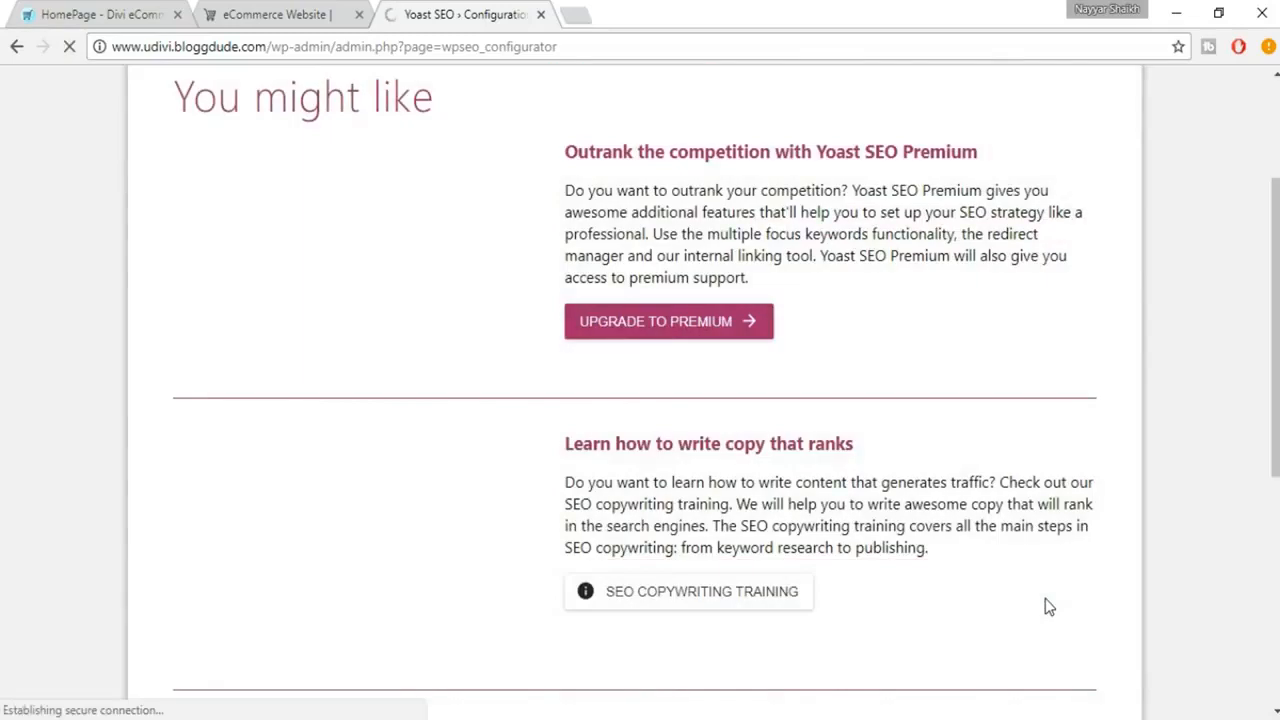
pyautogui.scroll(1, 1045, 607)
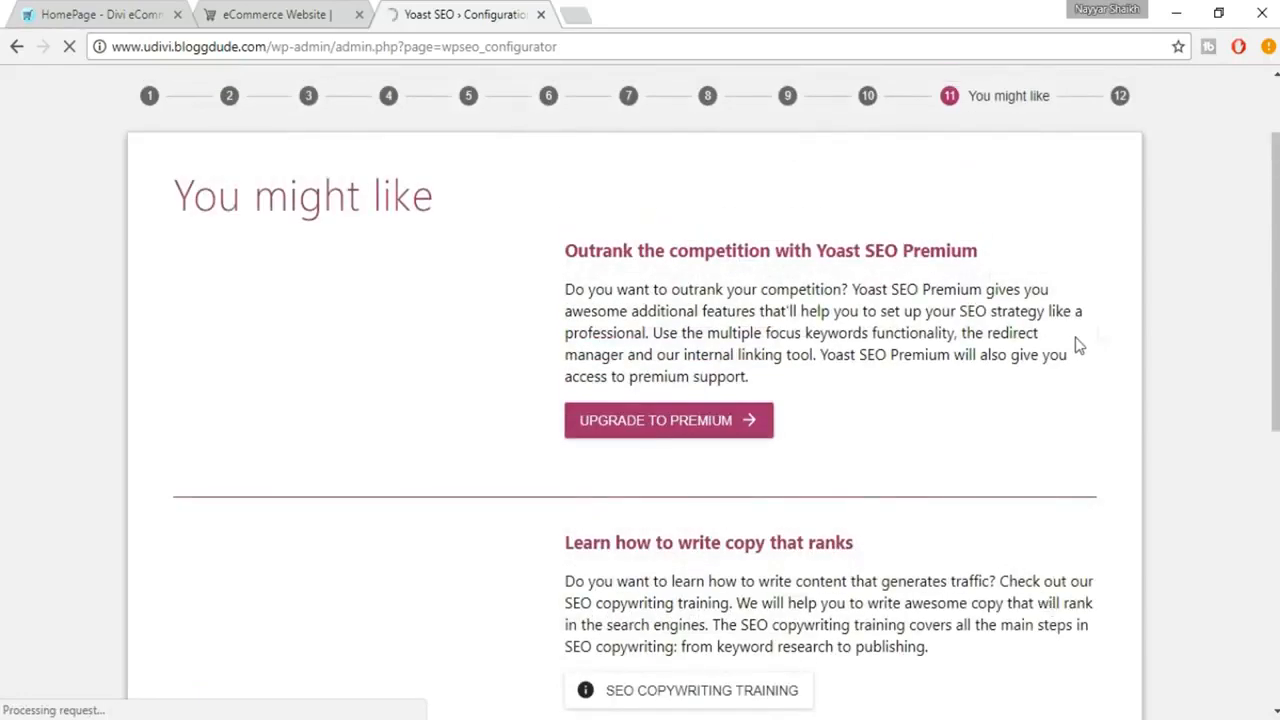
pyautogui.scroll(-6, 945, 333)
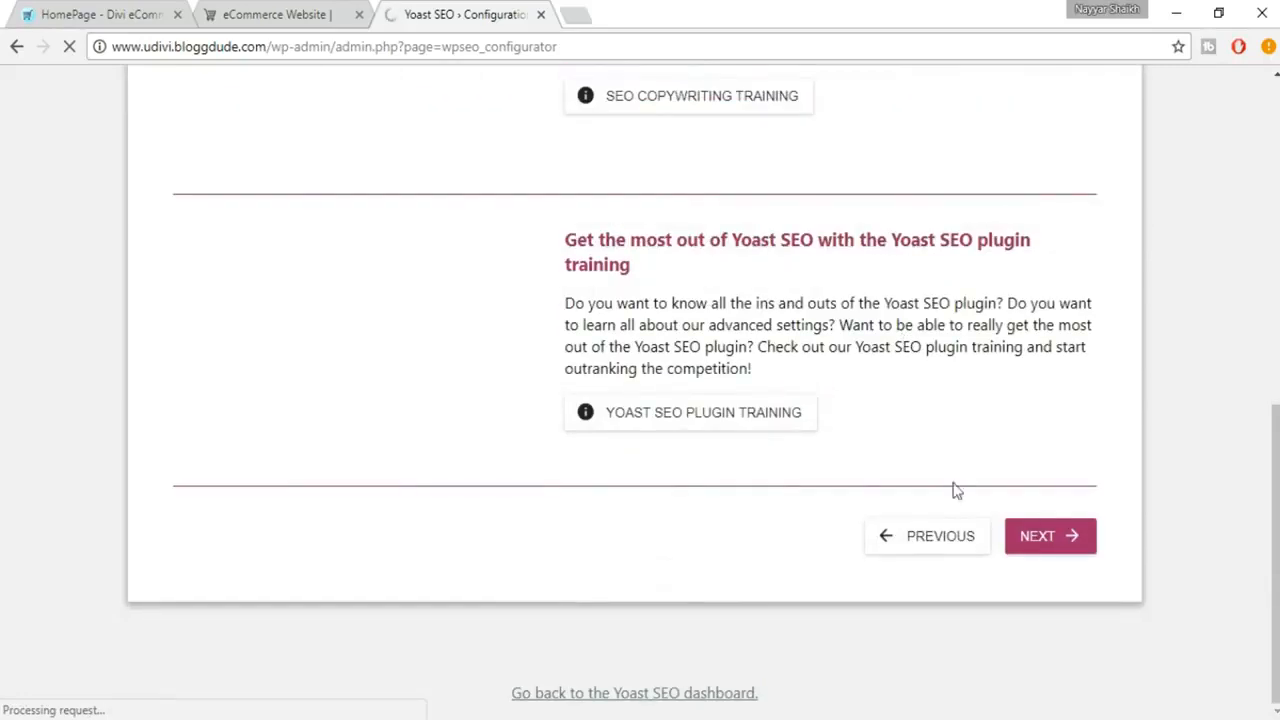
pyautogui.scroll(7, 745, 372)
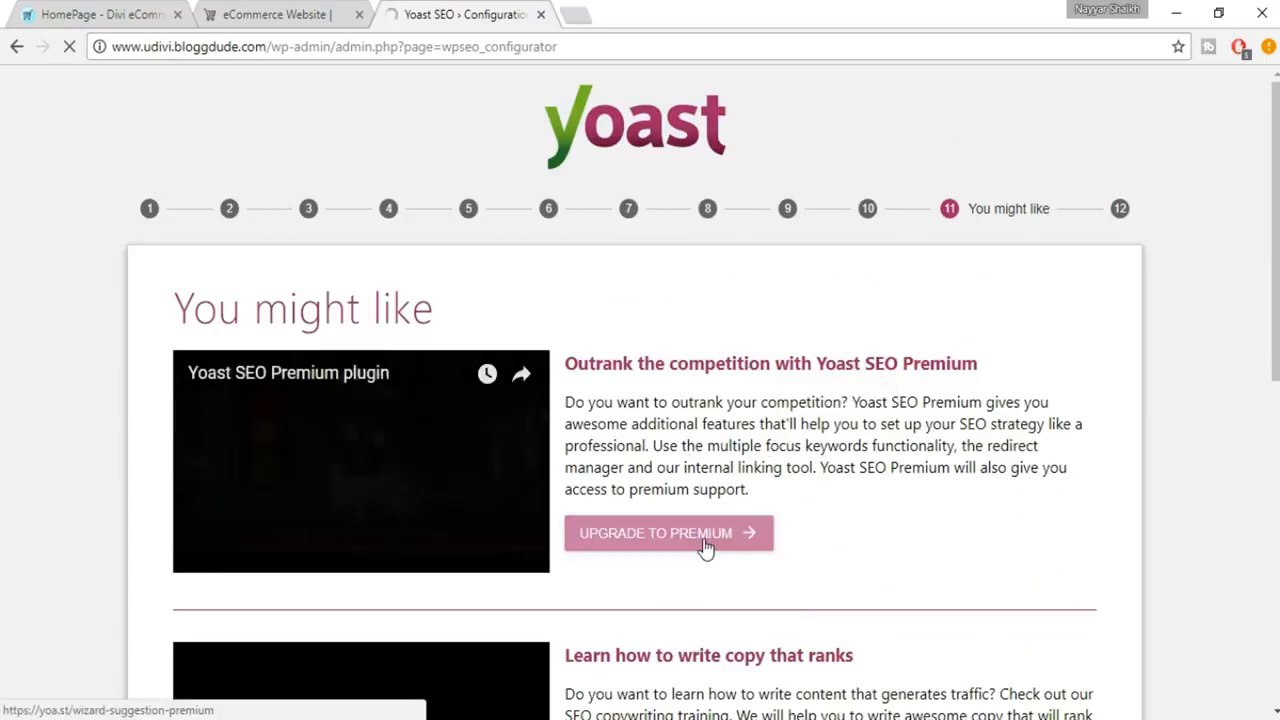
pyautogui.scroll(-2, 620, 487)
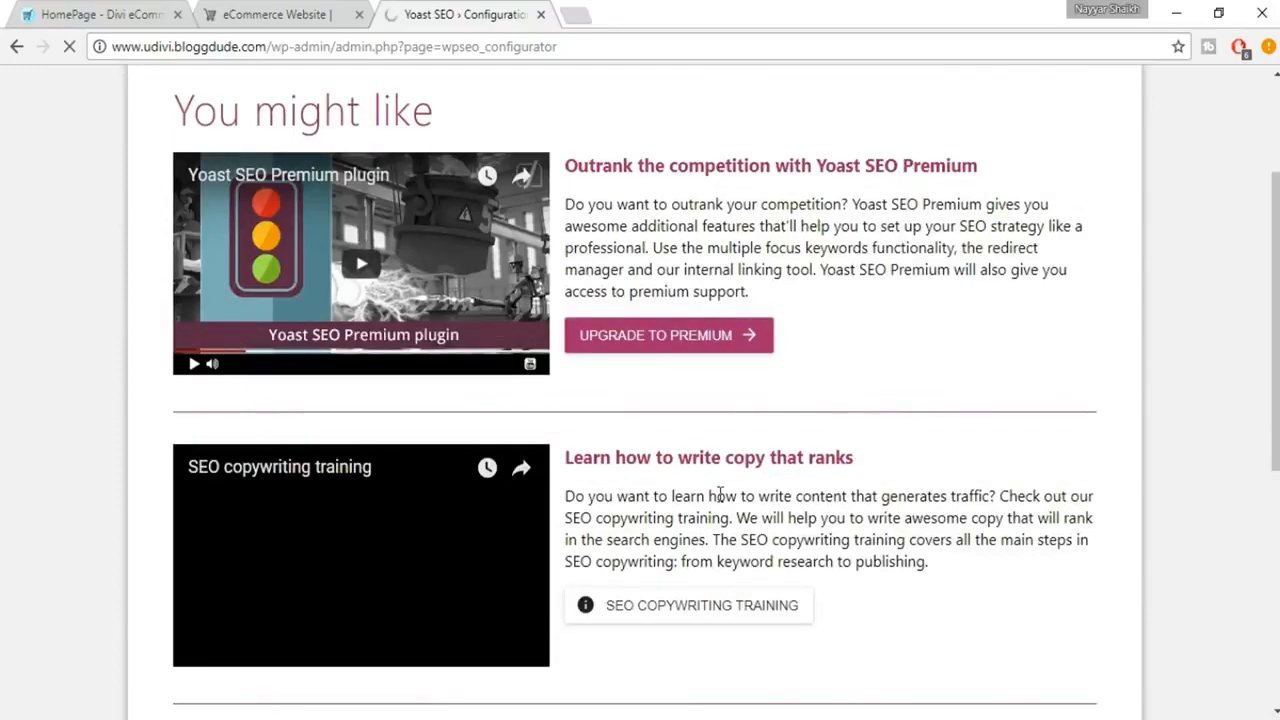
pyautogui.scroll(-2, 866, 491)
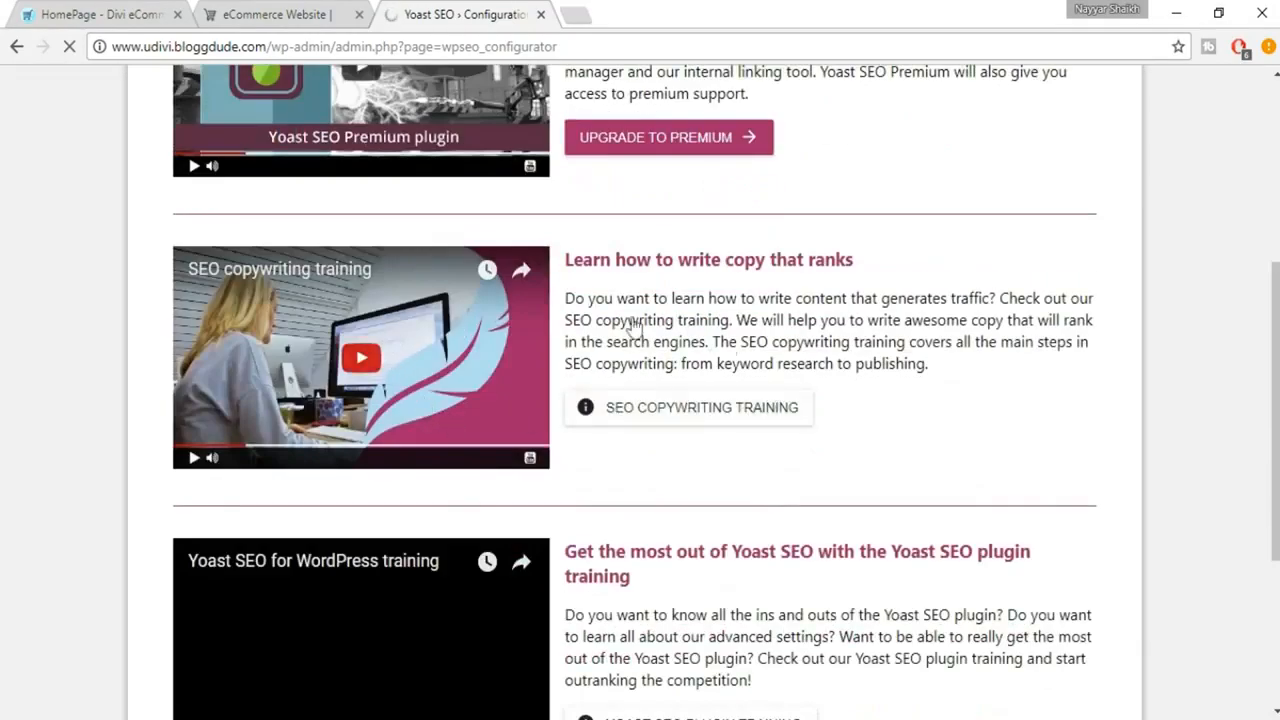
pyautogui.scroll(-2, 731, 357)
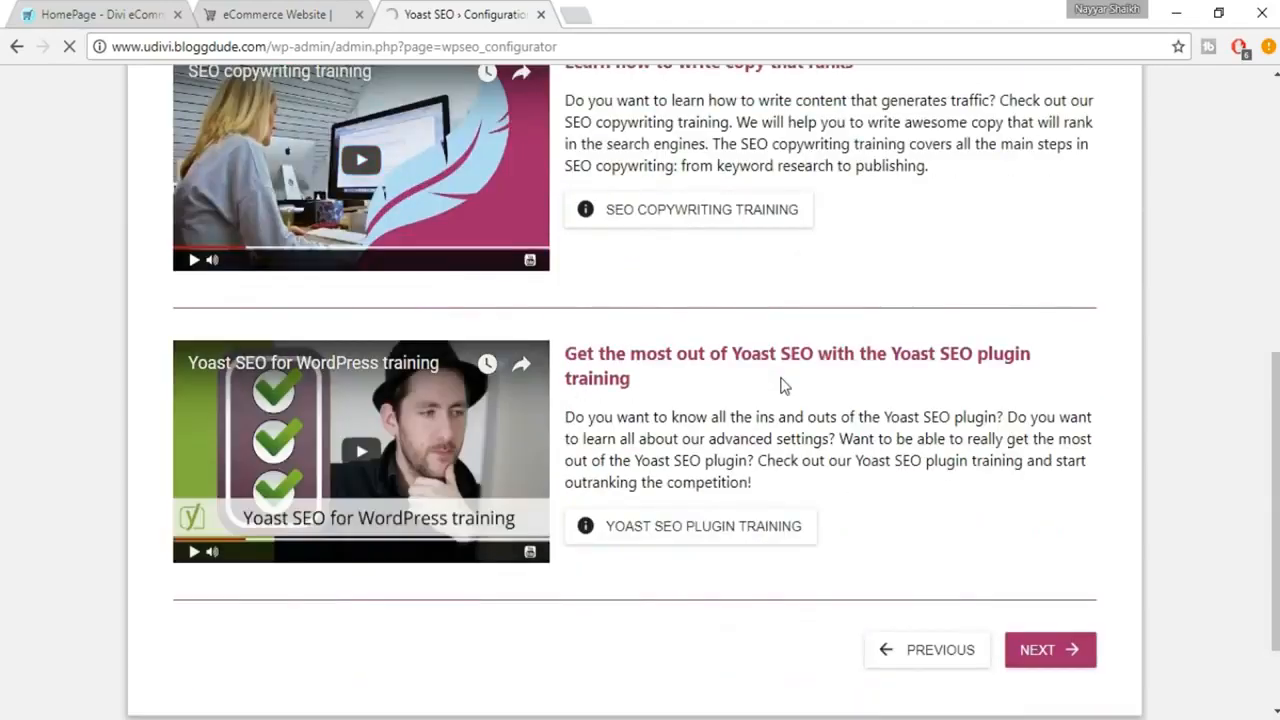
pyautogui.scroll(4, 768, 380)
pyautogui.scroll(-5, 850, 415)
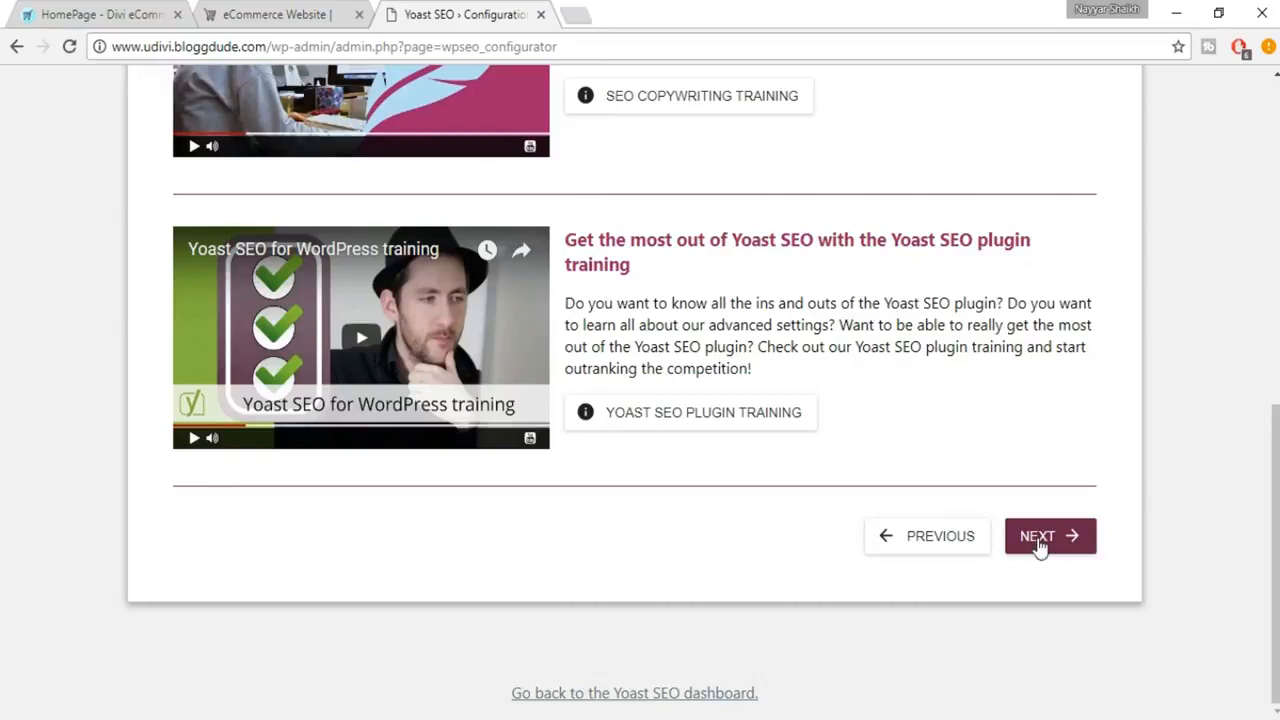
pyautogui.click(1040, 540)
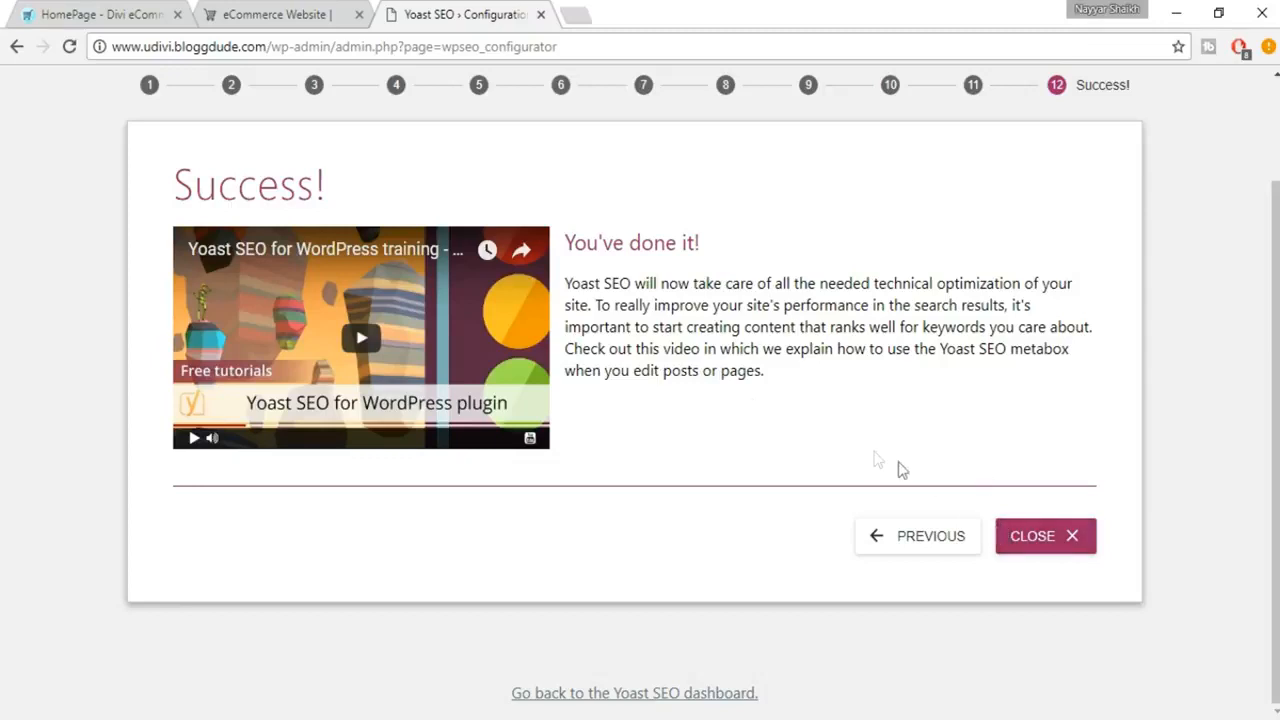
pyautogui.click(1002, 552)
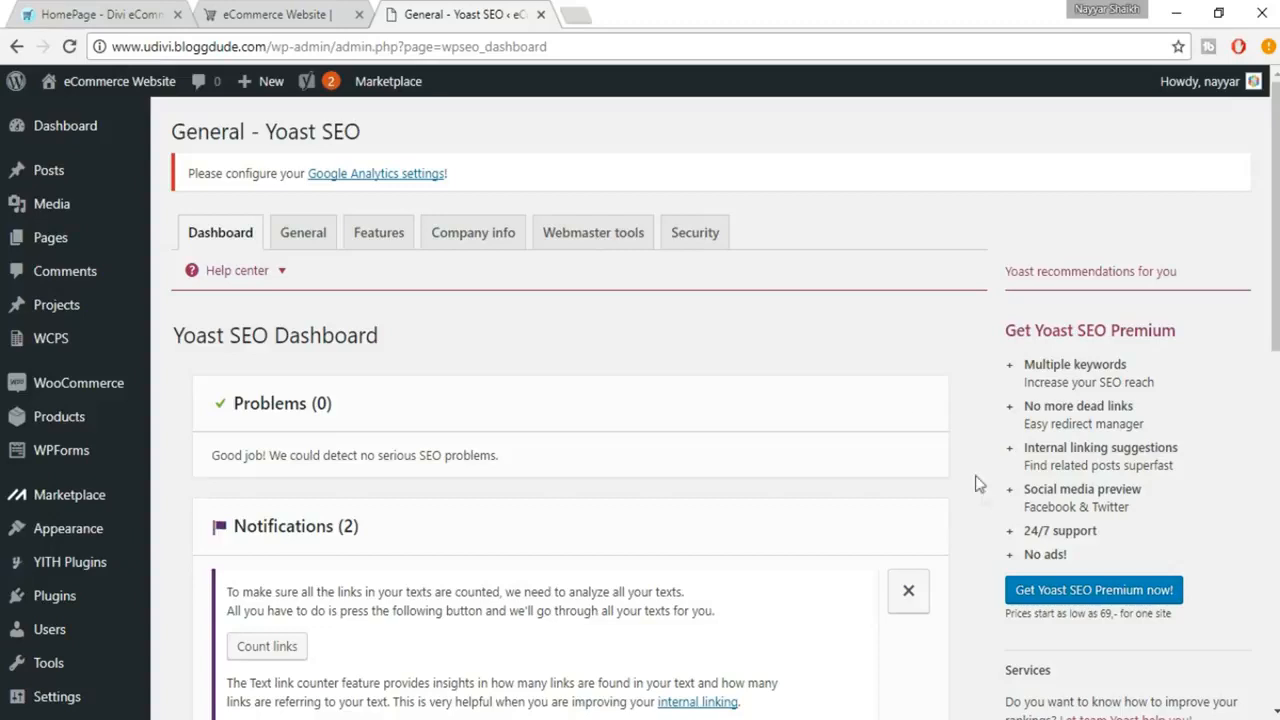
# Show Yoast SEO's Webmaster Tools verification settings and search the web for "google console" in a new browser tab.
pyautogui.click(616, 242)
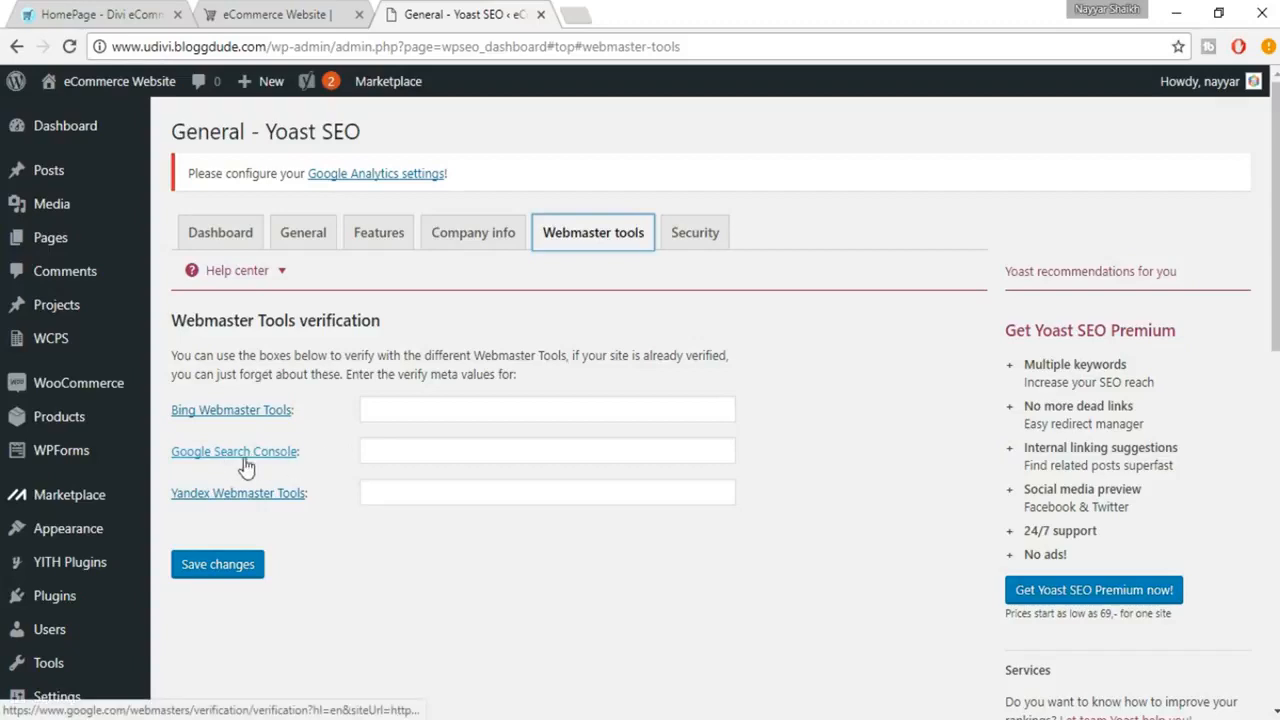
pyautogui.click(566, 13)
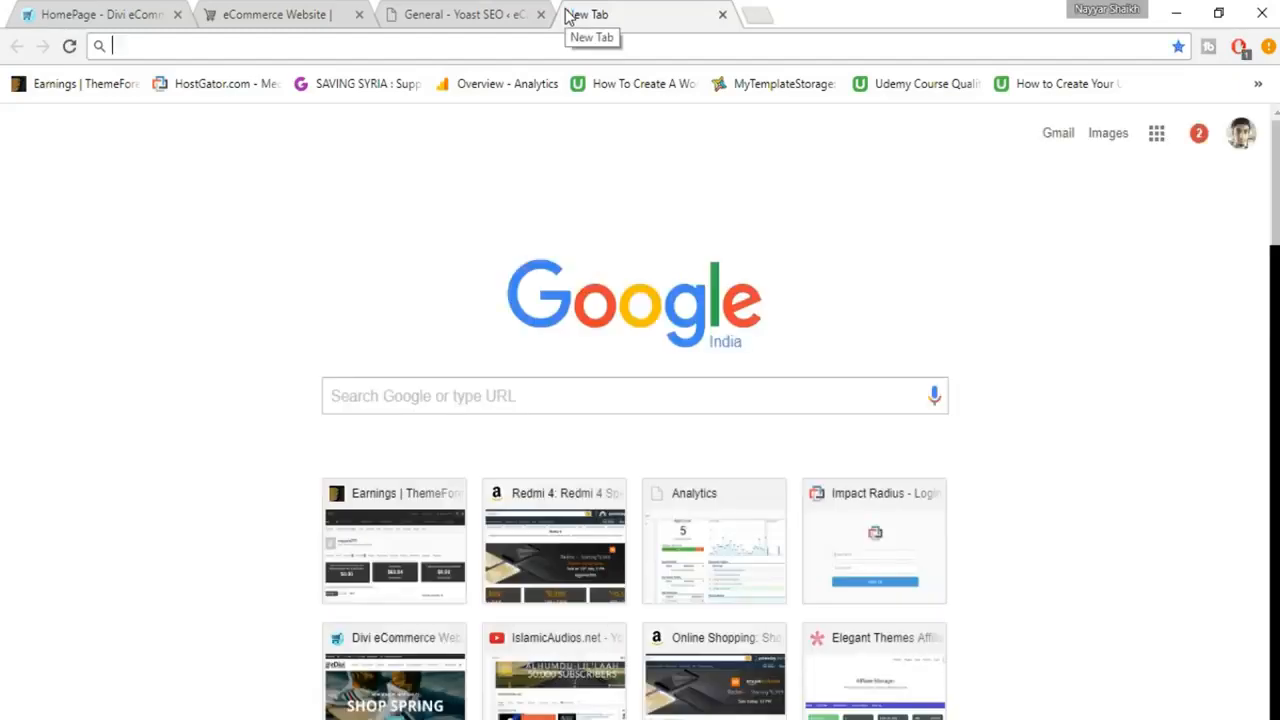
pyautogui.write('google ')
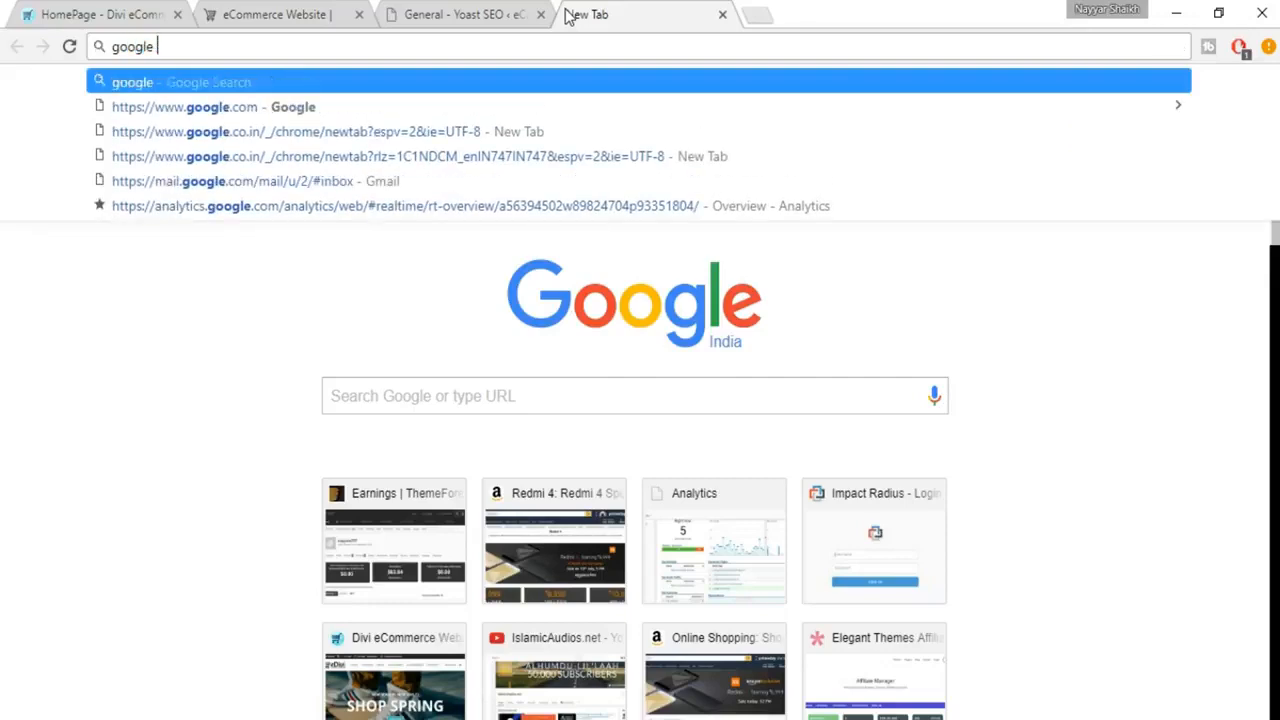
pyautogui.write('cons')
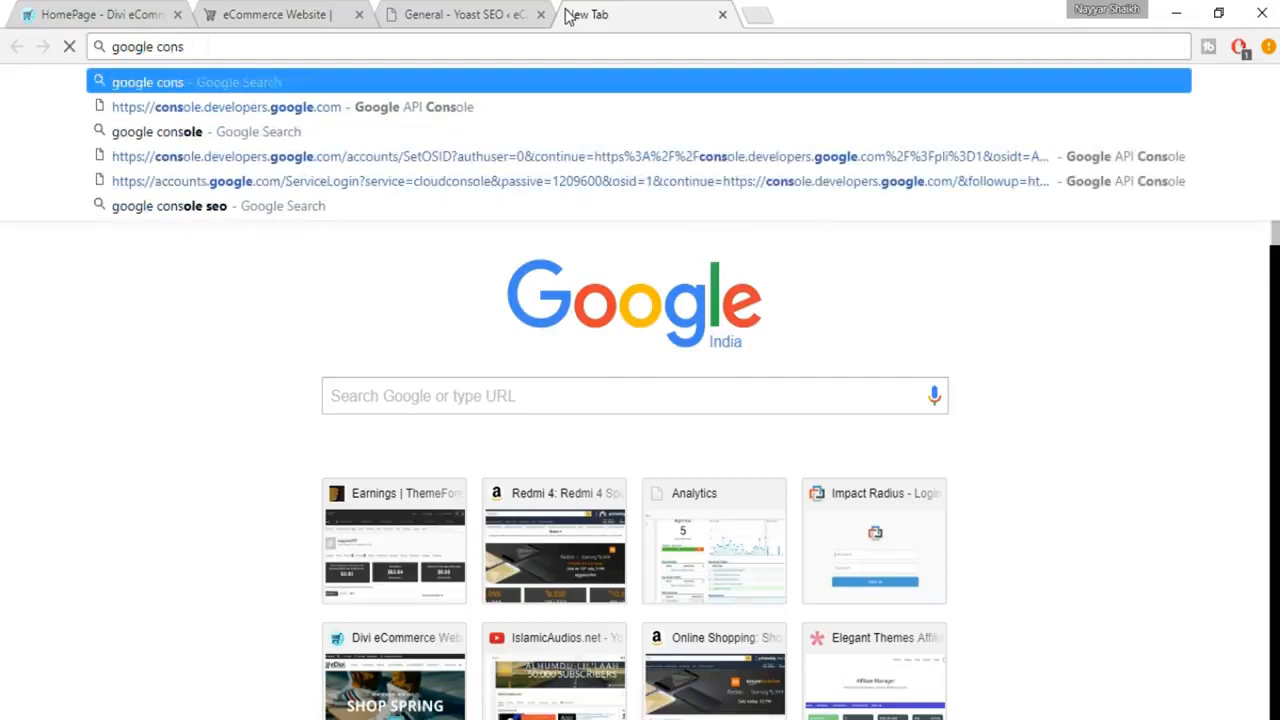
pyautogui.press('Down')
pyautogui.press('Down')
pyautogui.press('Down')
pyautogui.press('Up')
pyautogui.press('Return')
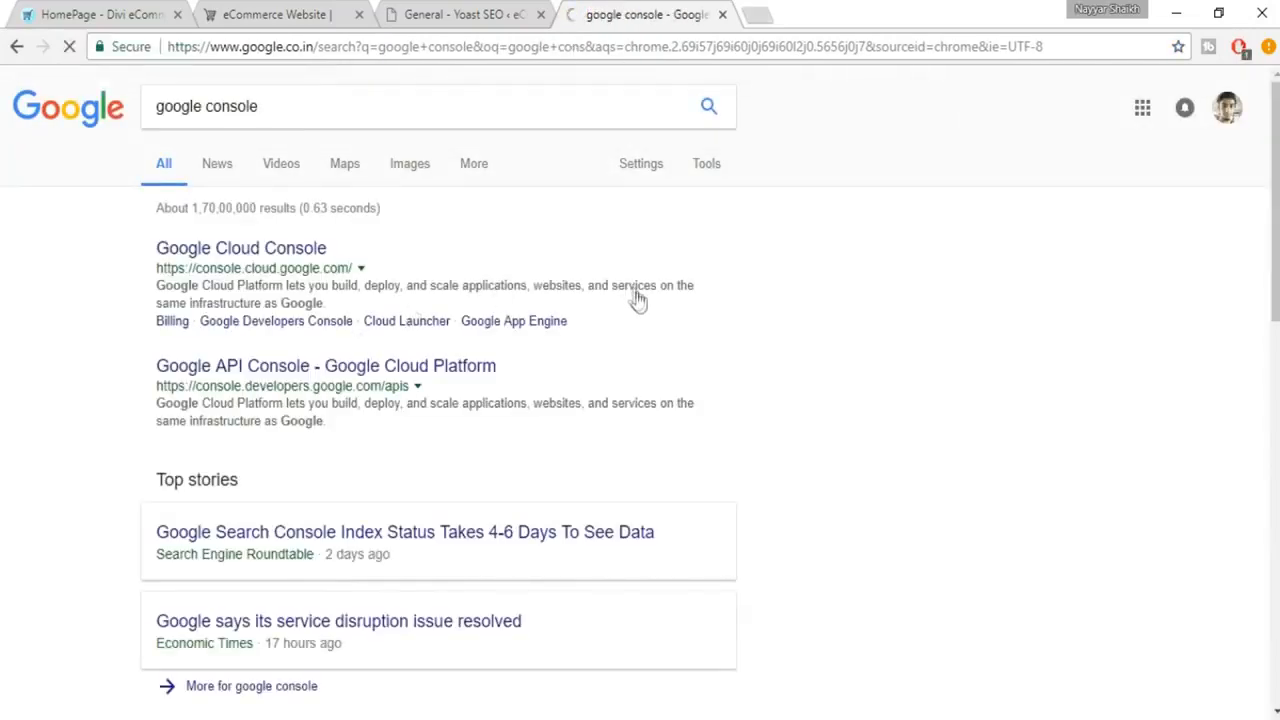
# Refine the web search to "google search console" and open the Google Webmaster Tools result.
pyautogui.click(208, 106)
pyautogui.write('sear')
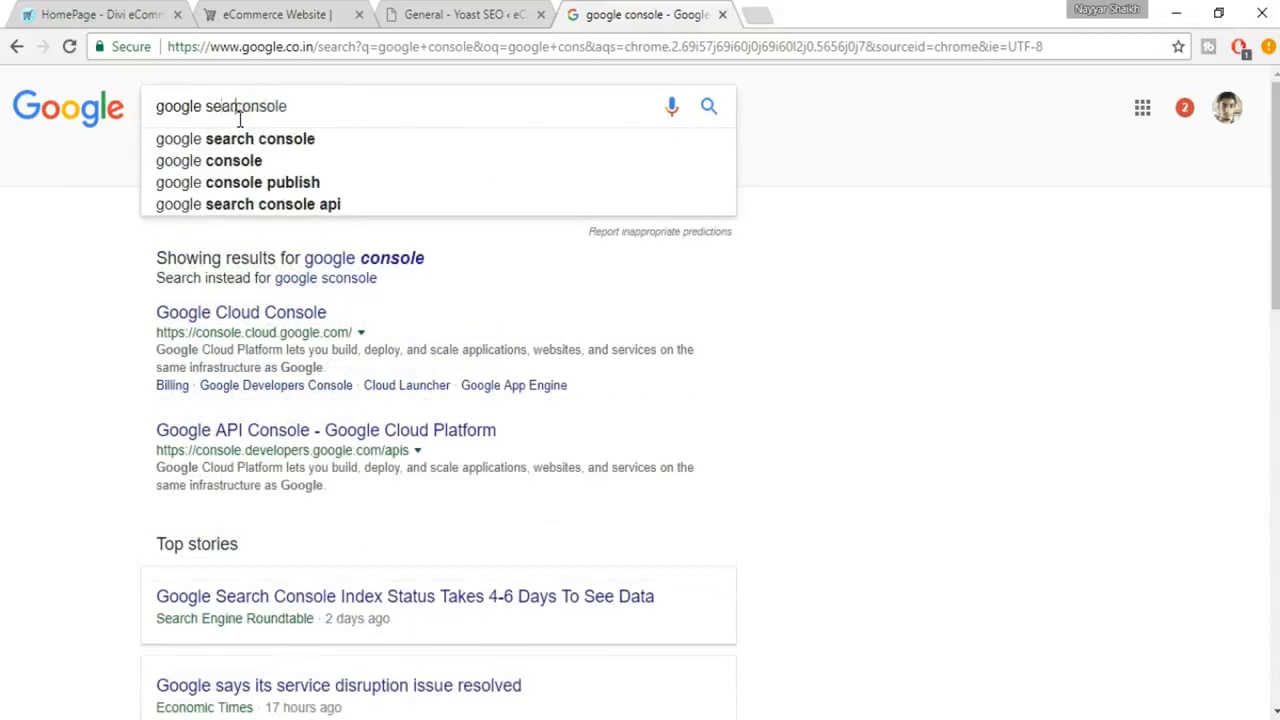
pyautogui.write('ch c')
pyautogui.press('Return')
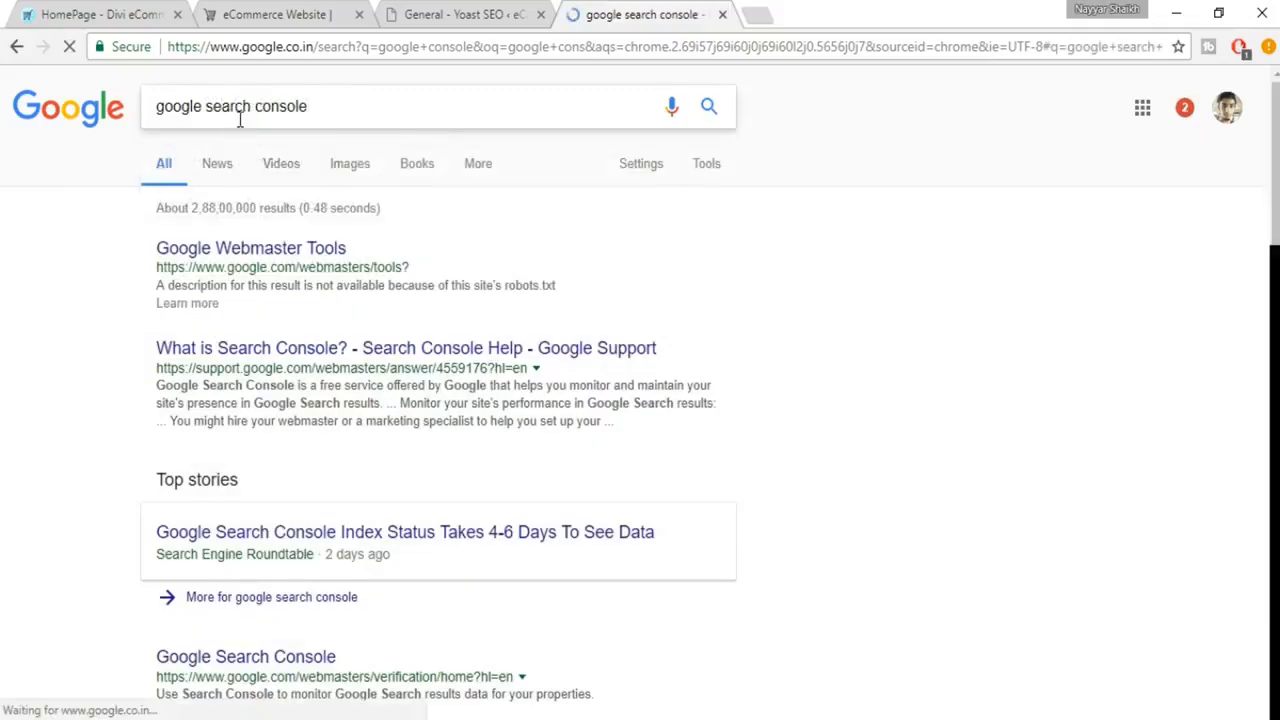
pyautogui.click(301, 252)
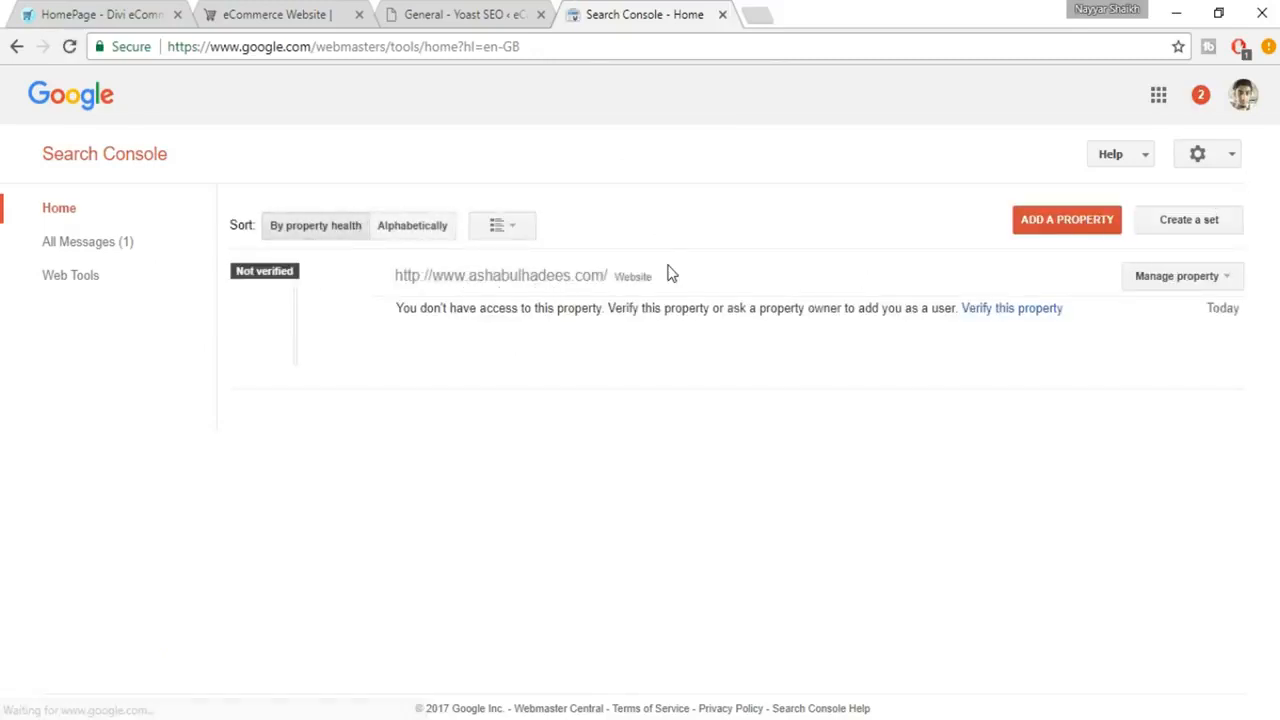
pyautogui.click(1045, 233)
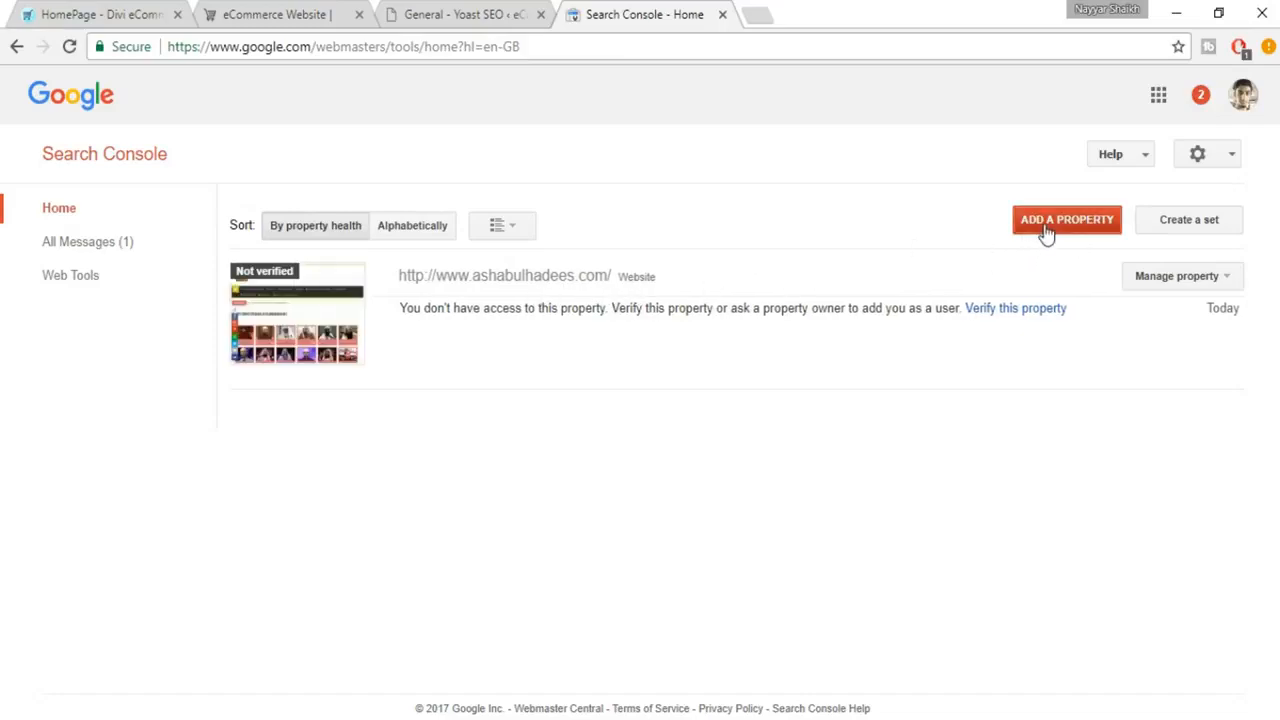
pyautogui.click(330, 14)
pyautogui.click(344, 46)
pyautogui.hotkey('ctrl', 'c')
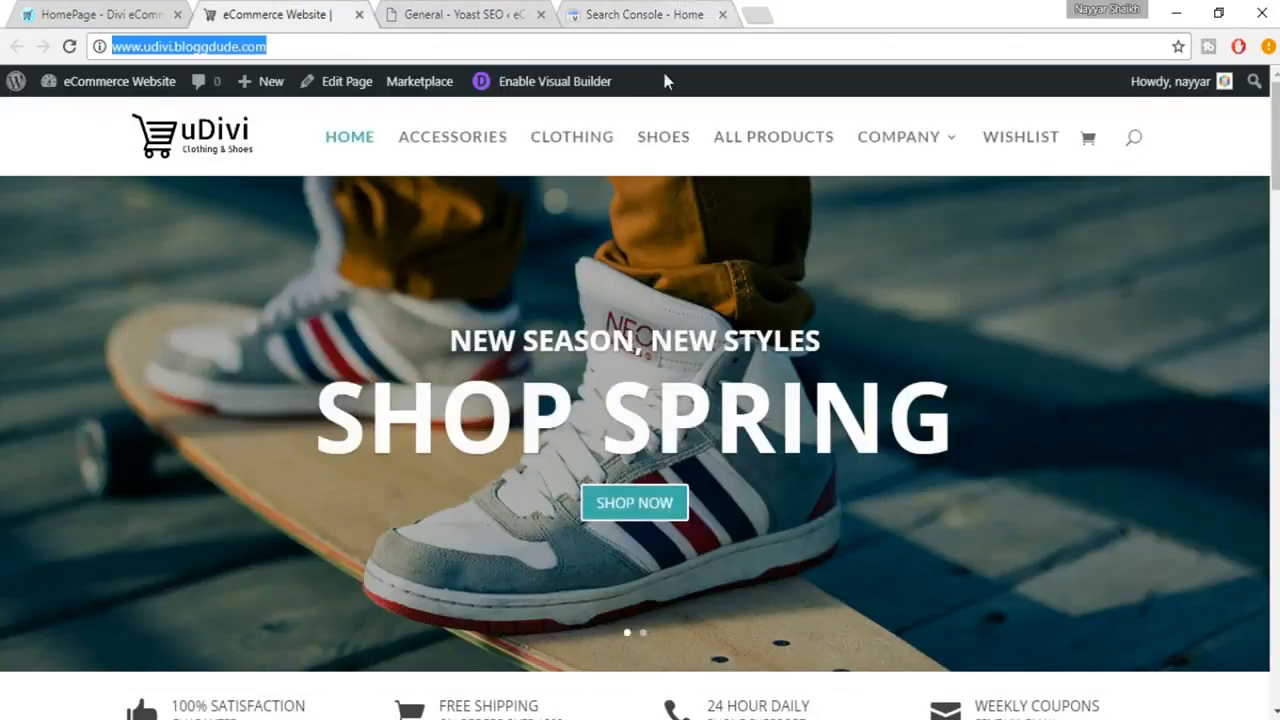
pyautogui.click(660, 10)
pyautogui.hotkey('ctrl', 'v')
pyautogui.click(417, 459)
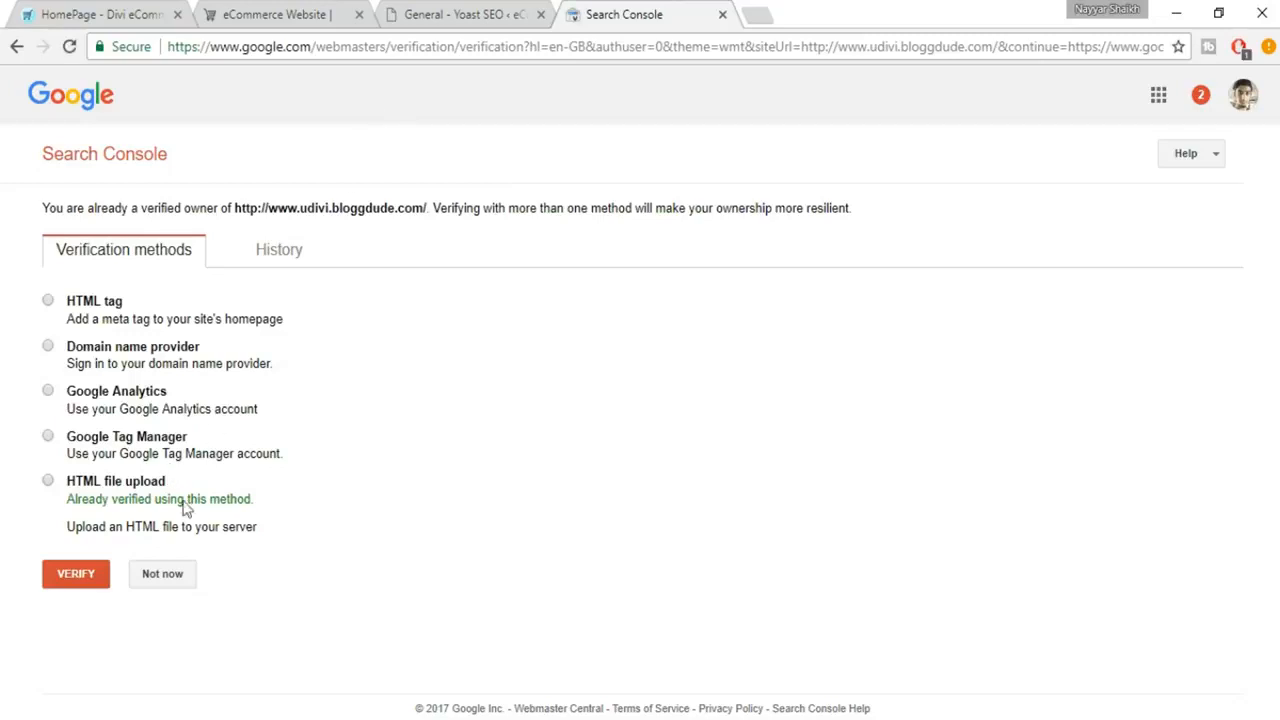
# Check Yoast's Google Search Console field, and choose the HTML tag verification method for the property in Search Console.
pyautogui.click(494, 12)
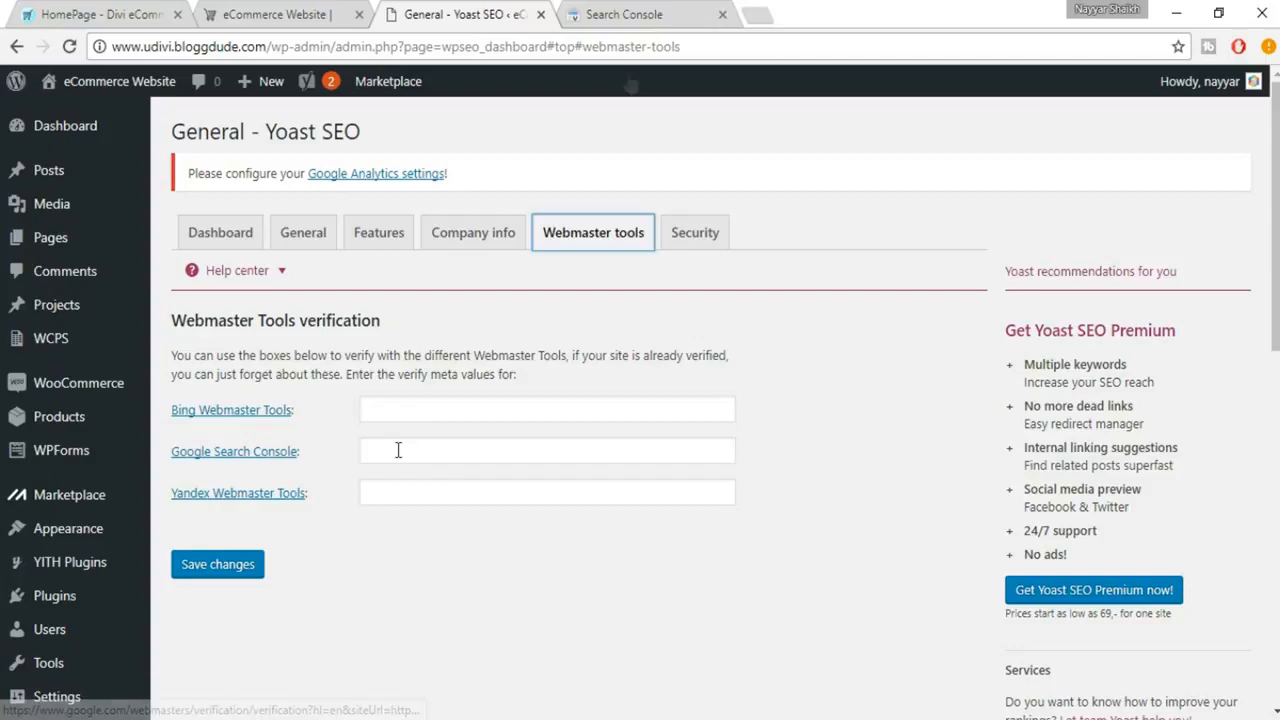
pyautogui.click(665, 11)
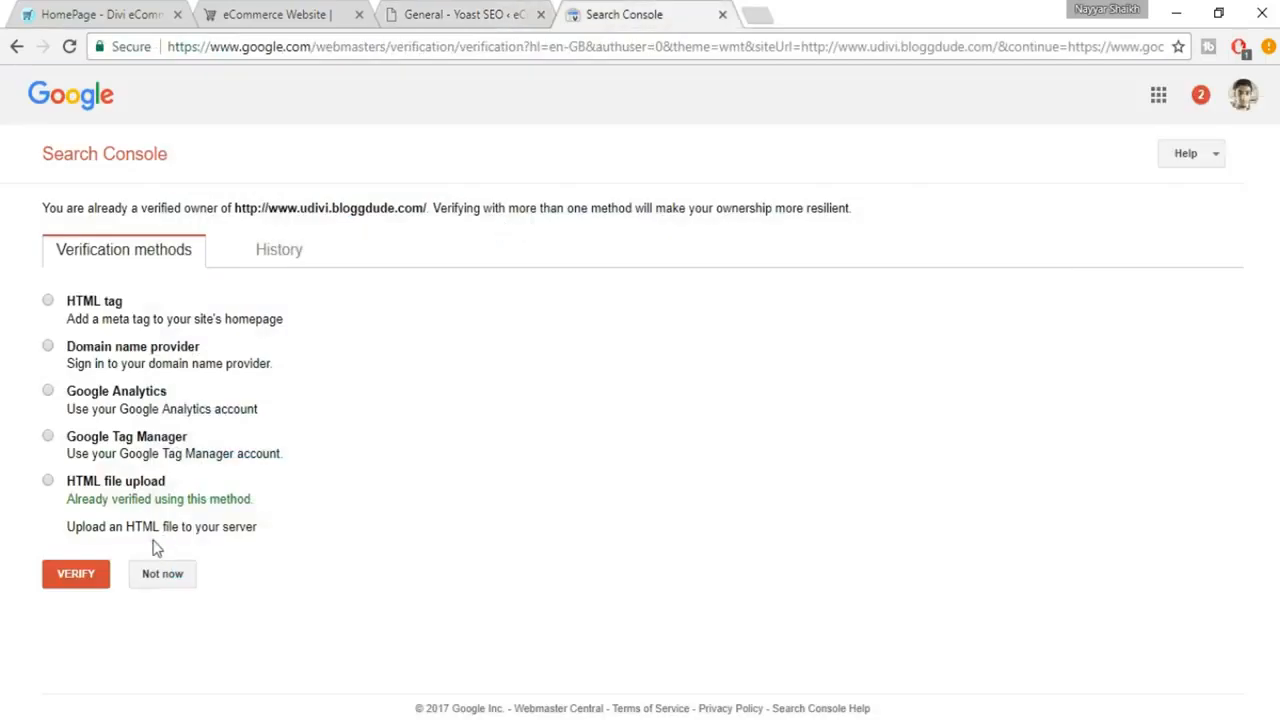
pyautogui.click(107, 312)
pyautogui.doubleClick(105, 308)
pyautogui.click(146, 317)
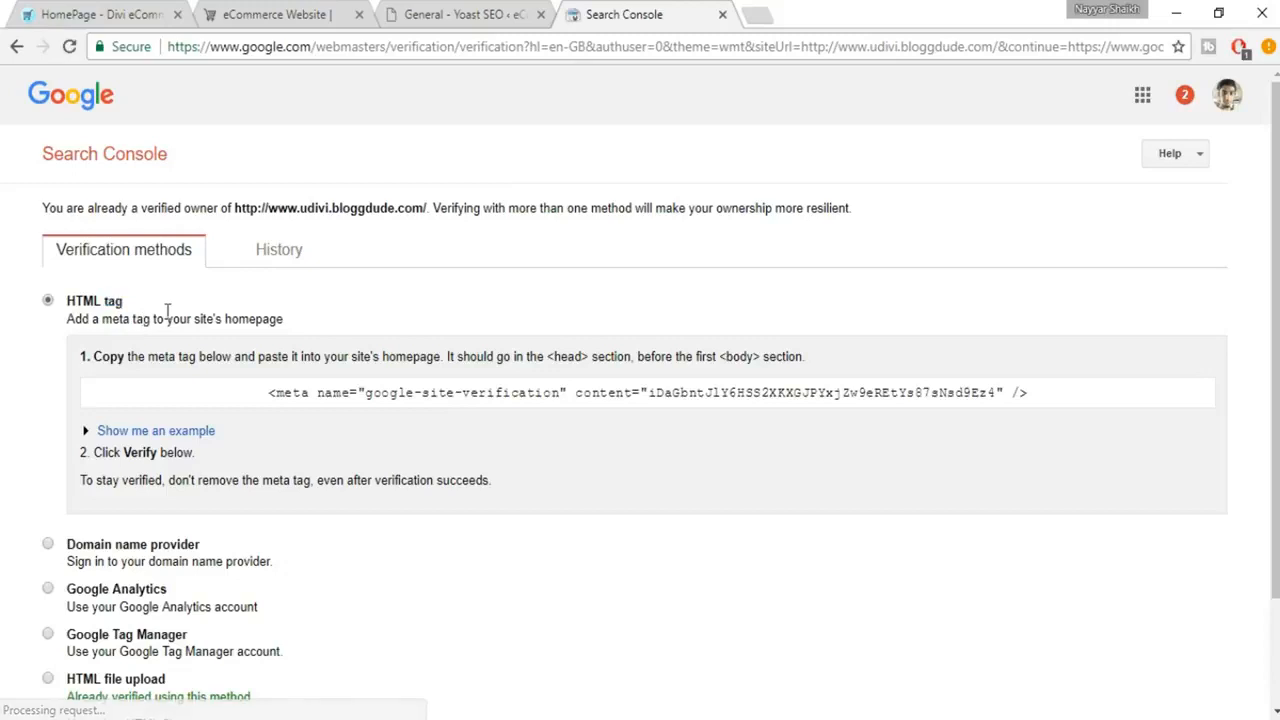
# Copy the verification meta tag, paste it into a new browser tab's address bar, and copy only the verification code from its content attribute.
pyautogui.click(667, 392)
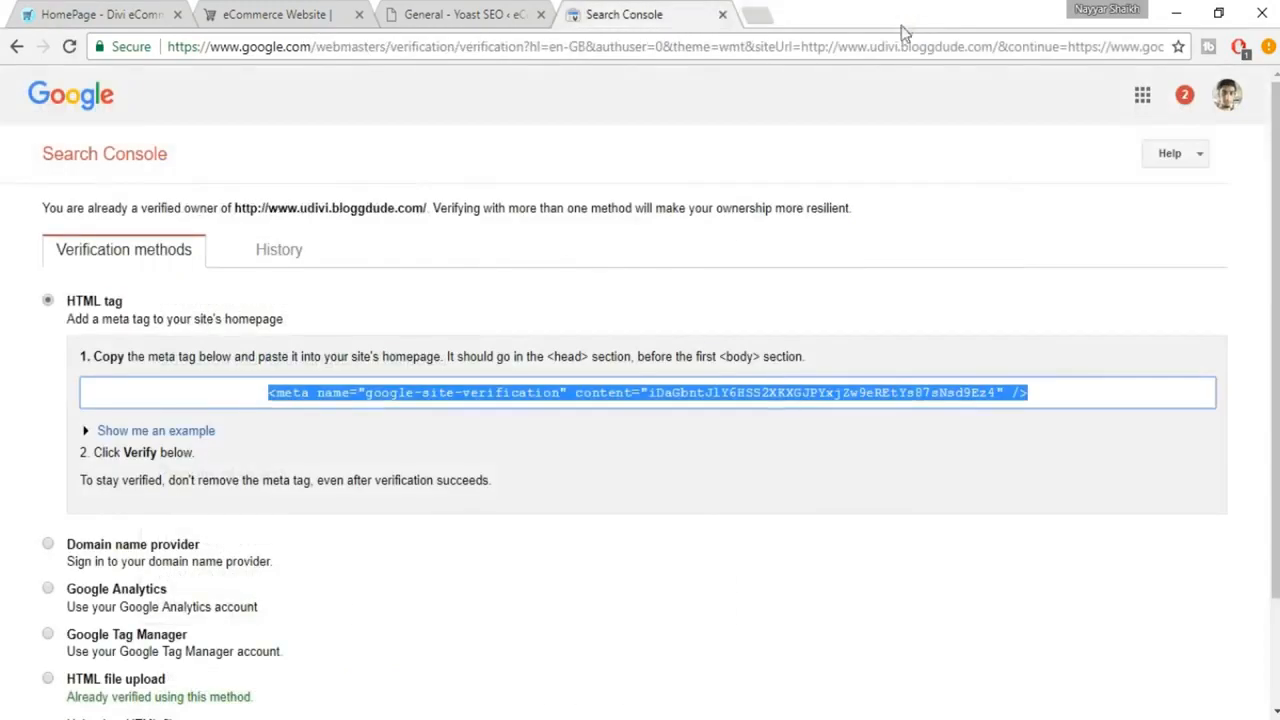
pyautogui.click(650, 399)
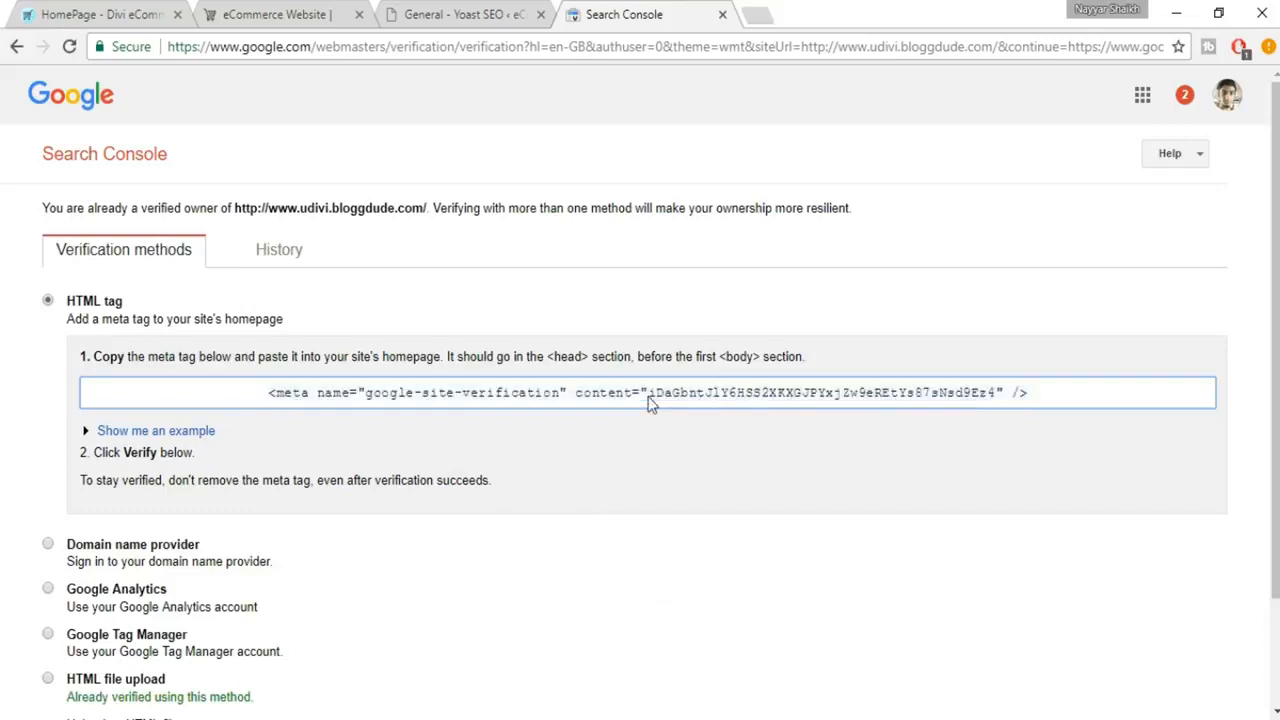
pyautogui.moveTo(650, 393); pyautogui.dragTo(1002, 401)
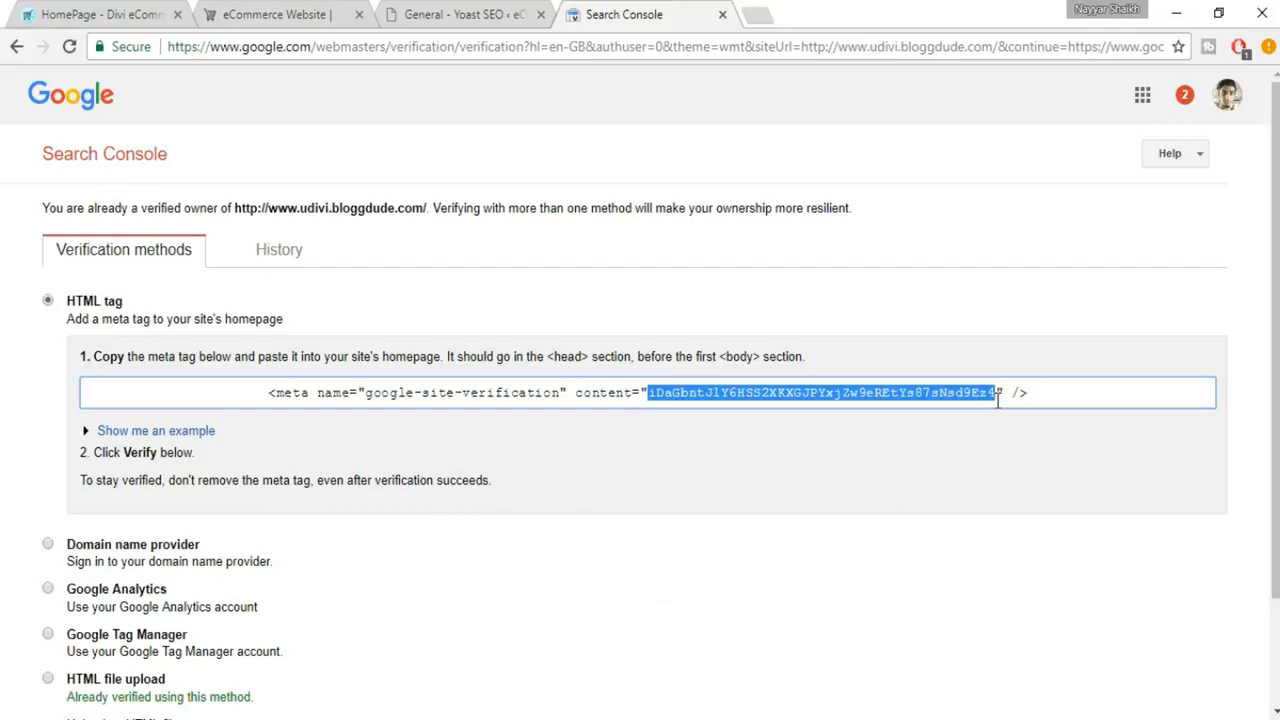
pyautogui.click(998, 400)
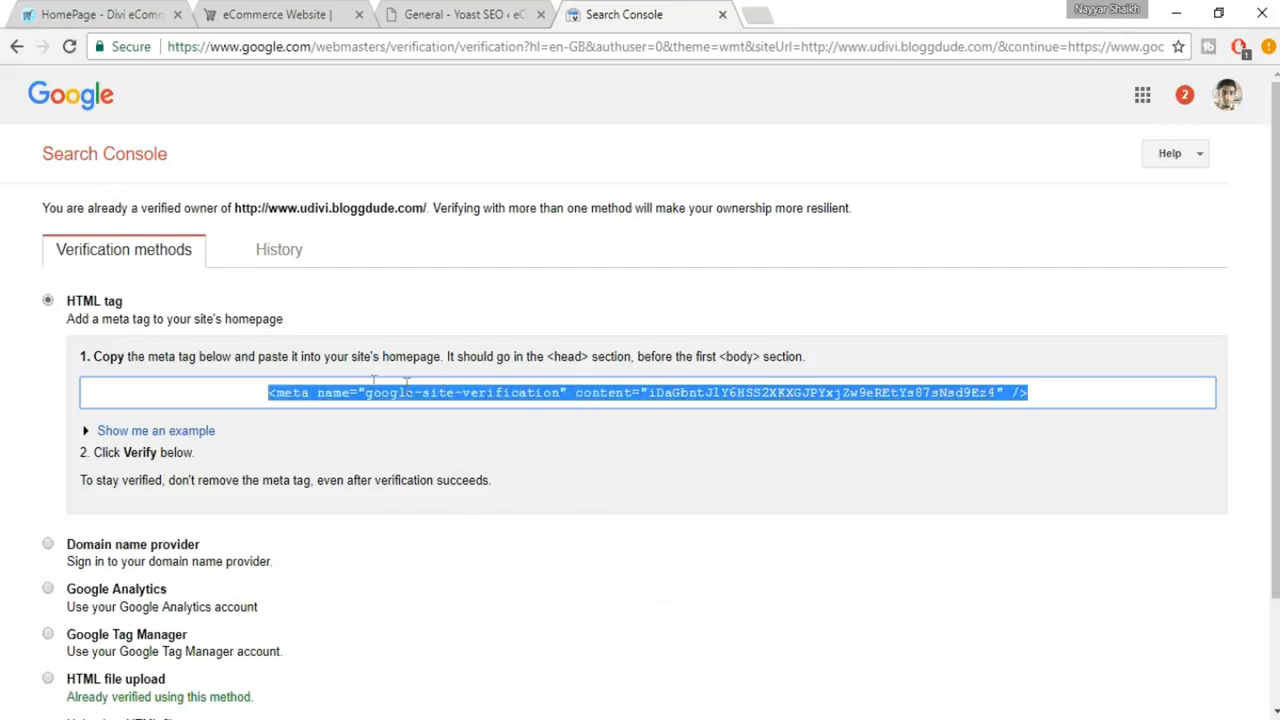
pyautogui.click(839, 403)
pyautogui.click(690, 395)
pyautogui.click(755, 14)
pyautogui.hotkey('ctrl', 'v')
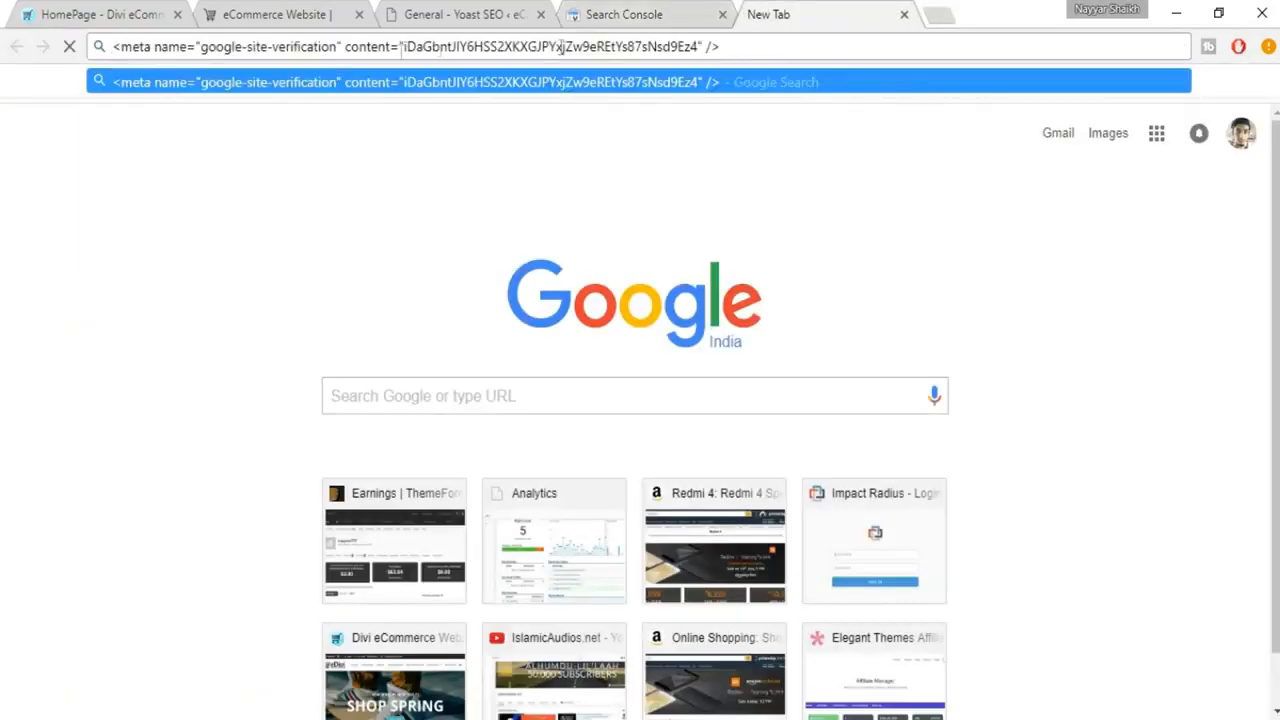
pyautogui.moveTo(405, 47); pyautogui.dragTo(697, 52)
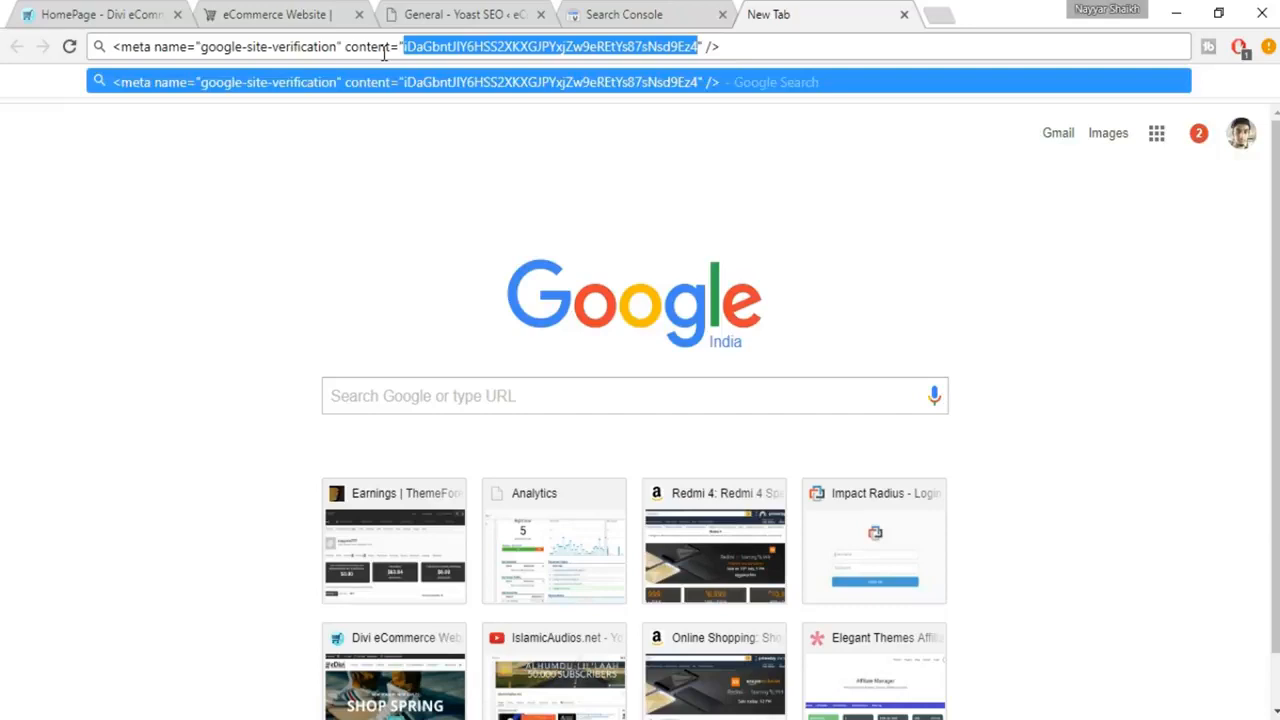
# Paste the verification code into Yoast SEO's Google Search Console field and save the changes.
pyautogui.click(642, 14)
pyautogui.click(515, 10)
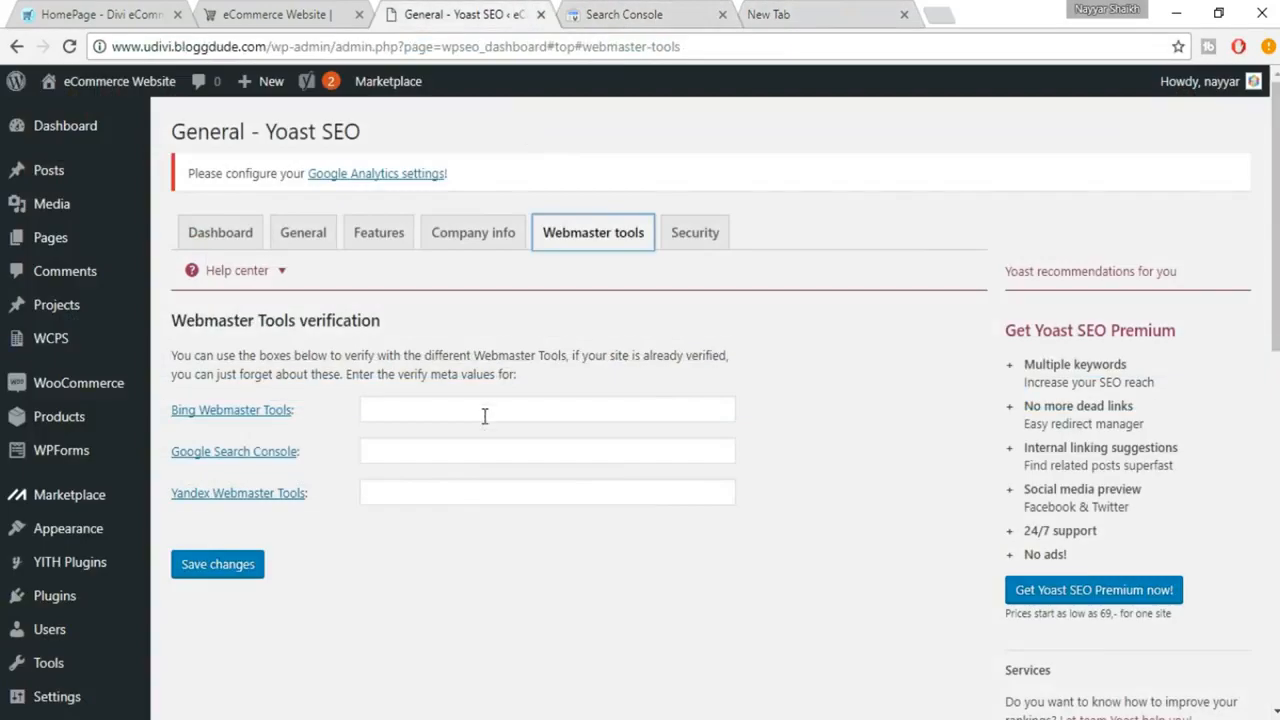
pyautogui.click(470, 453)
pyautogui.hotkey('ctrl', 'v')
pyautogui.click(250, 572)
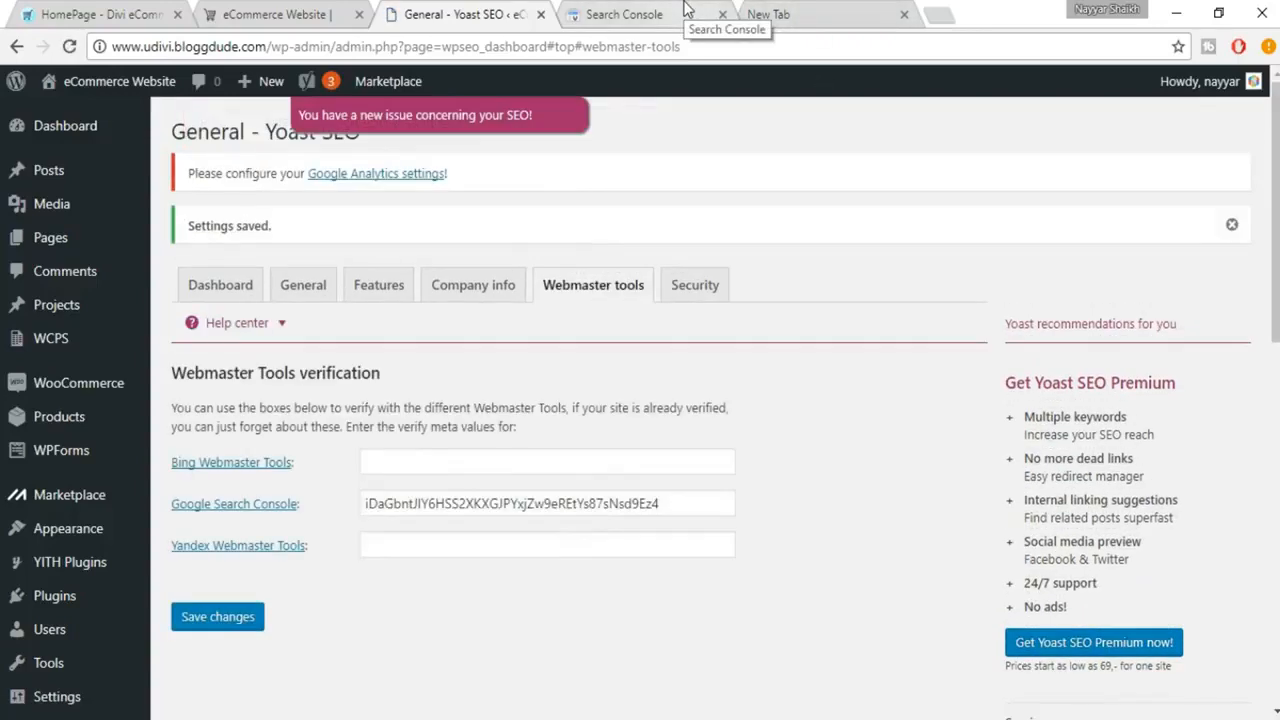
# Verify ownership of the site in Search Console with the HTML tag method and read the verification result.
pyautogui.click(686, 10)
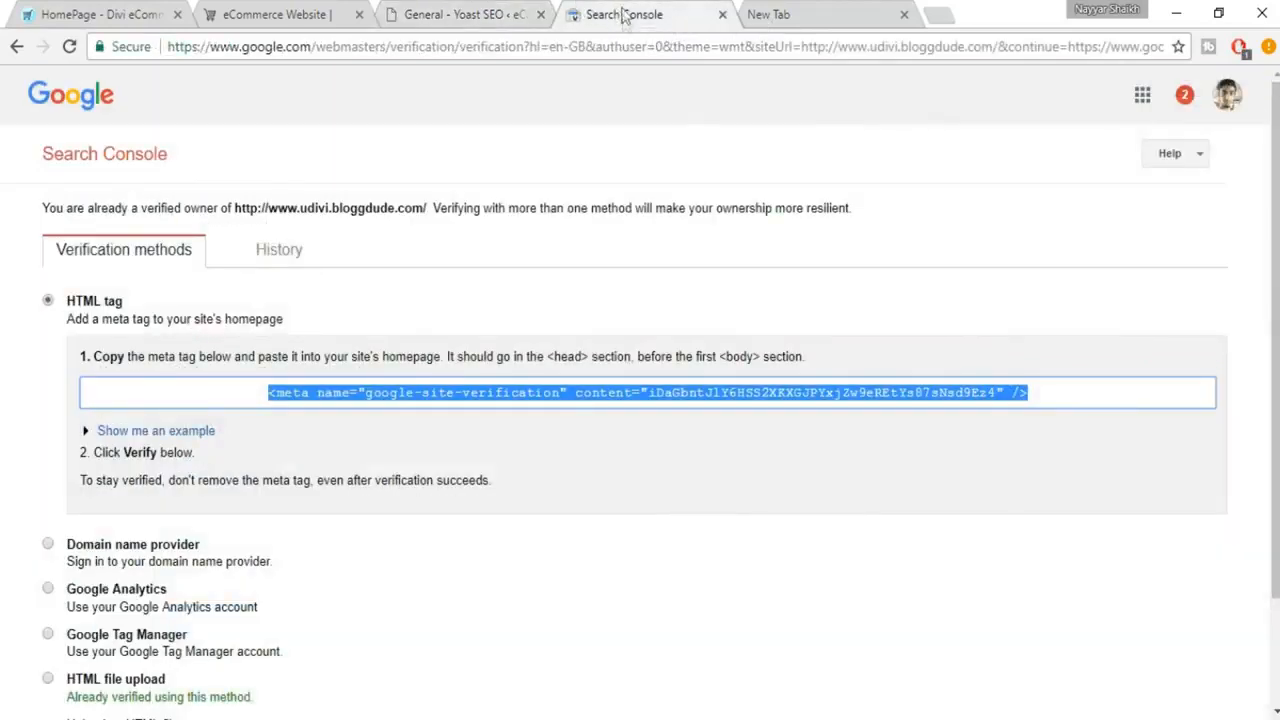
pyautogui.scroll(-3, 794, 276)
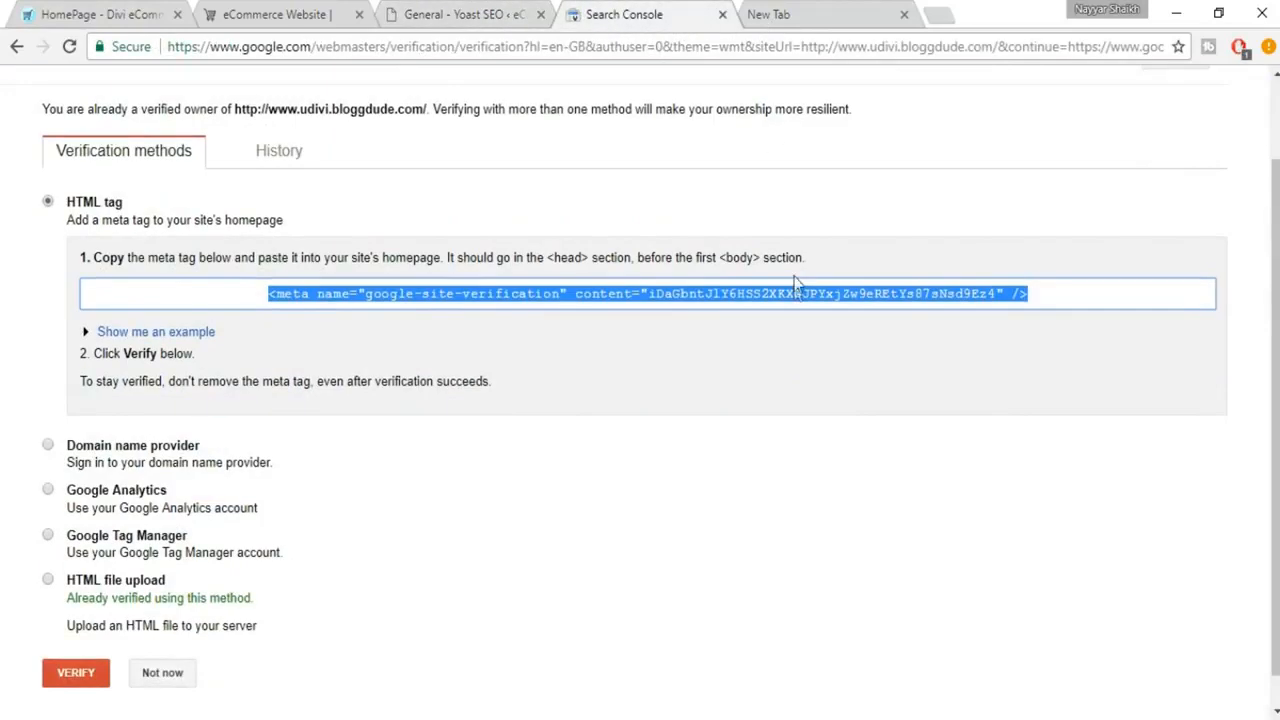
pyautogui.click(74, 650)
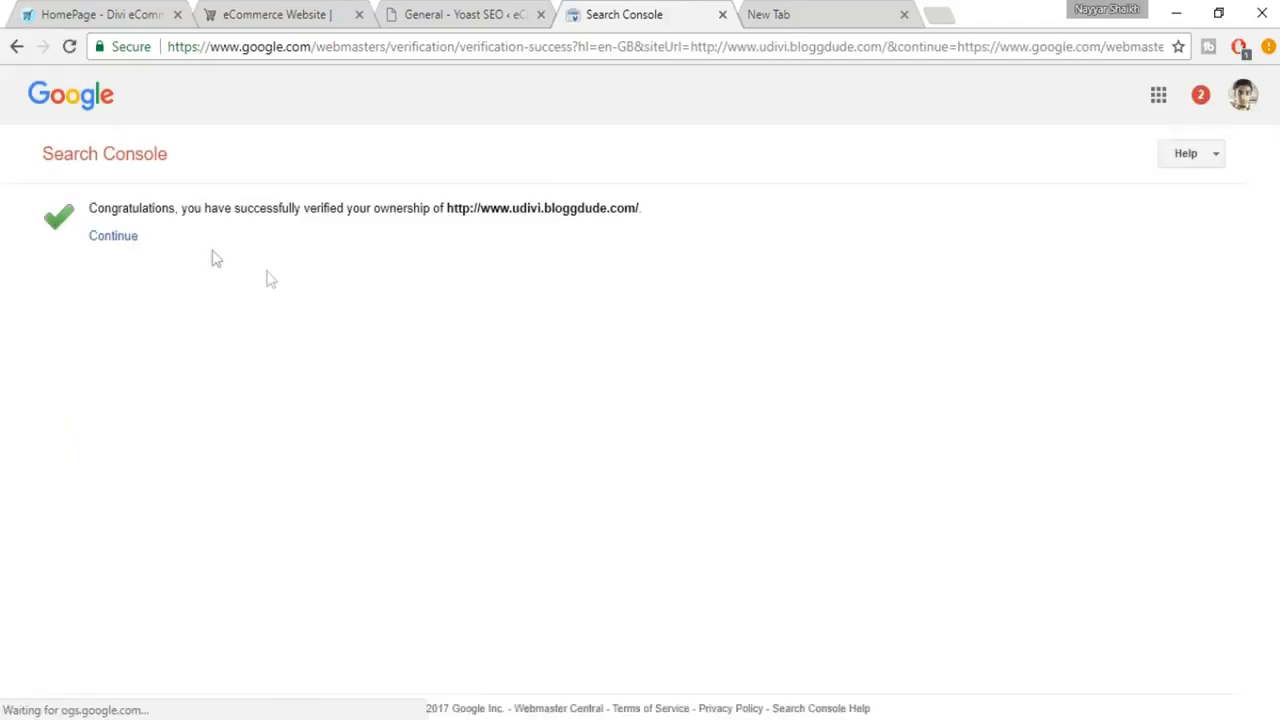
pyautogui.moveTo(92, 207); pyautogui.dragTo(691, 219)
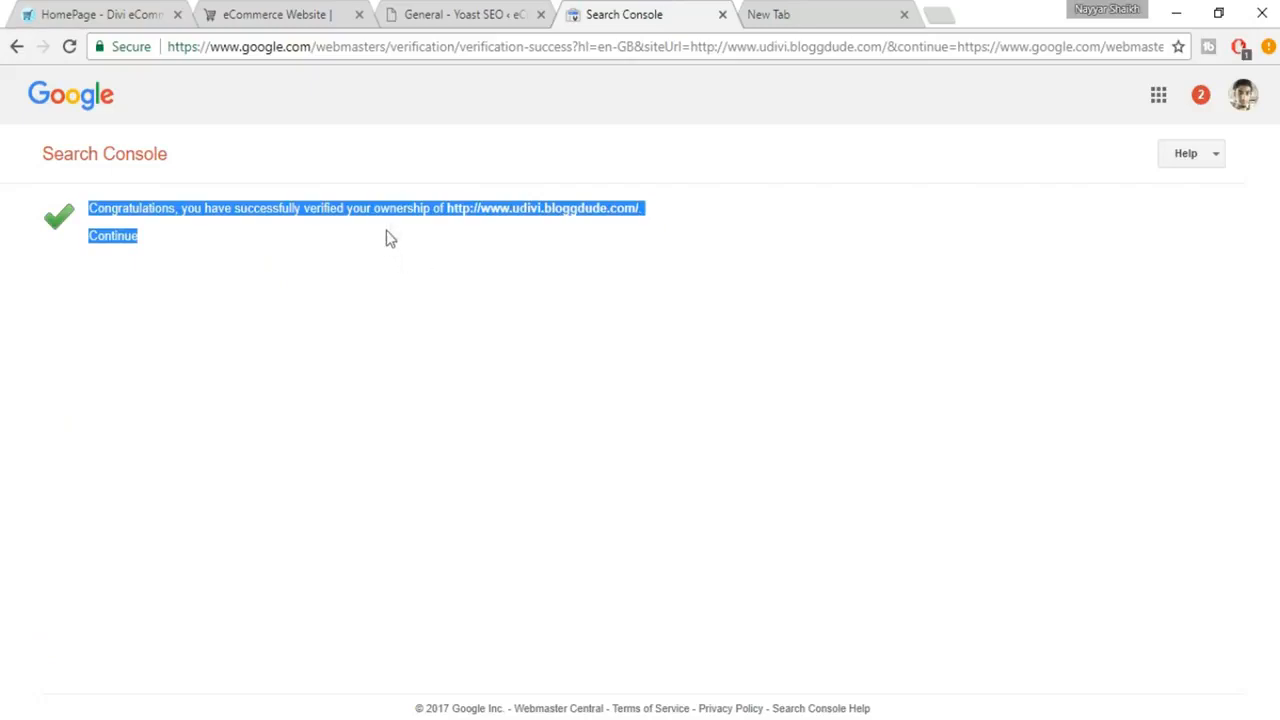
pyautogui.click(427, 237)
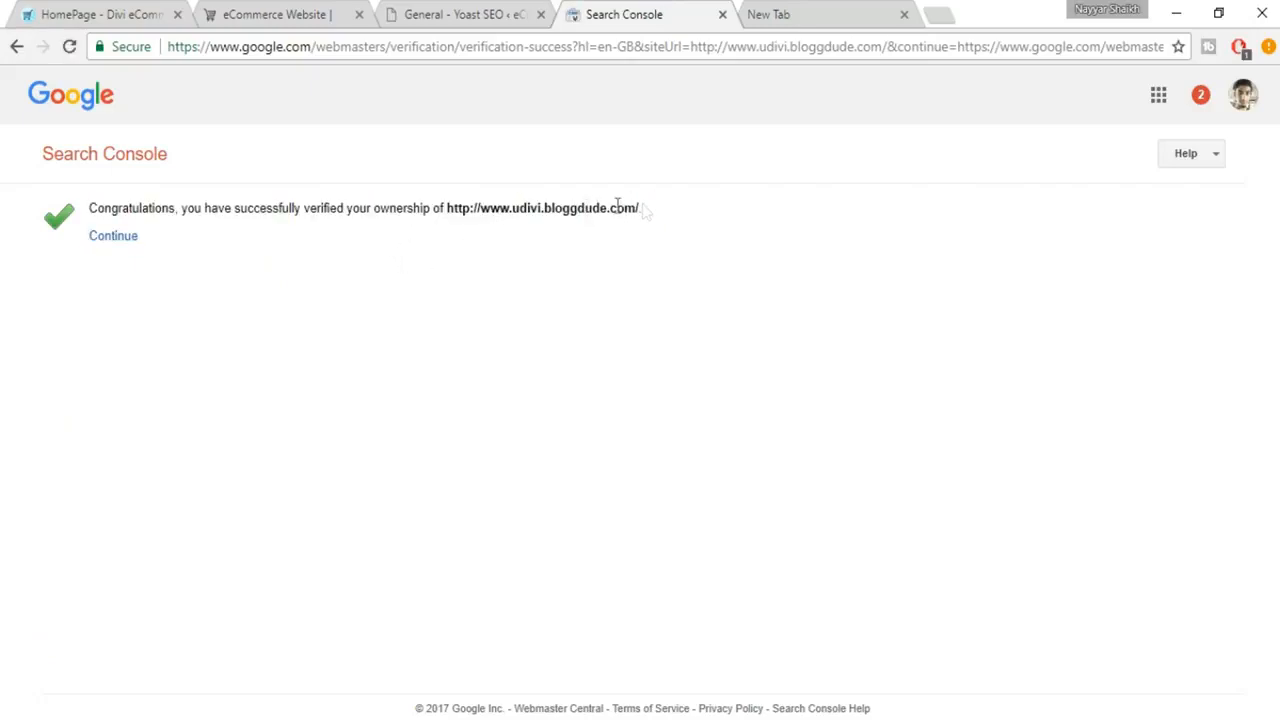
pyautogui.moveTo(659, 216); pyautogui.dragTo(466, 208)
pyautogui.click(474, 214)
# Return to the WordPress admin, list all products, and open "Men's Blue Short Sleeve" for editing.
pyautogui.click(457, 14)
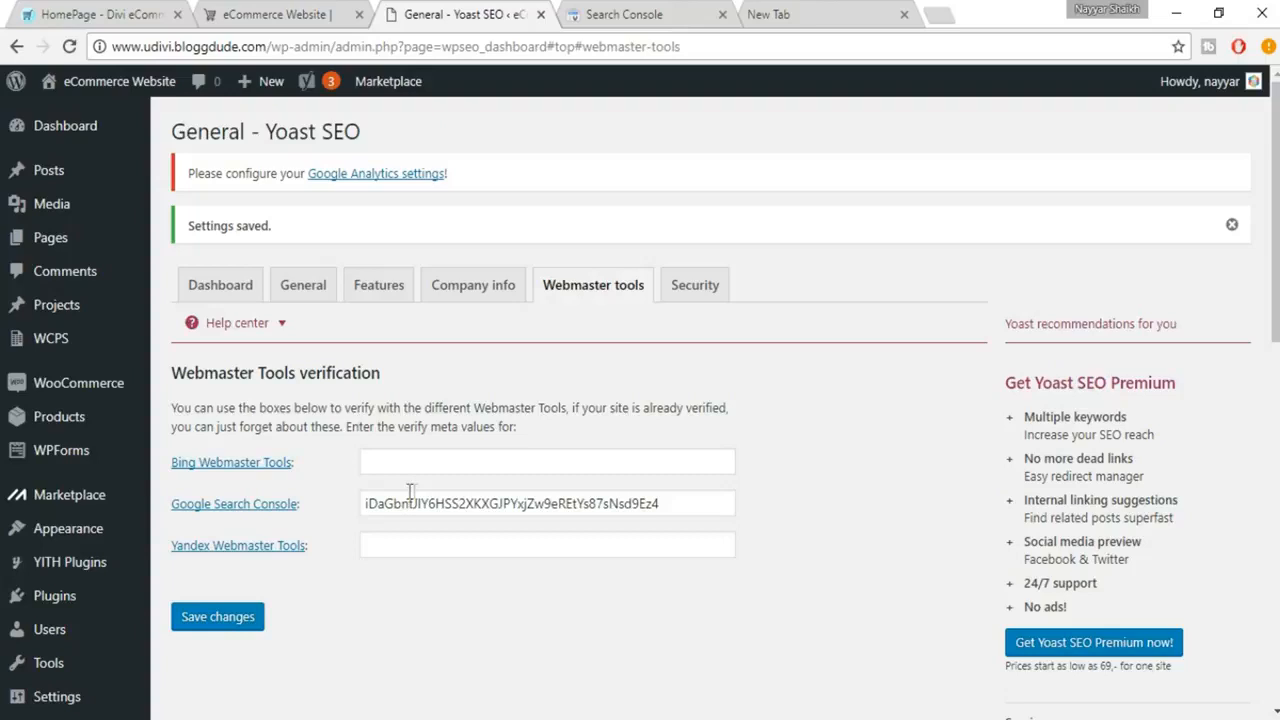
pyautogui.moveTo(108, 416)
pyautogui.moveTo(116, 462)
pyautogui.moveTo(58, 424)
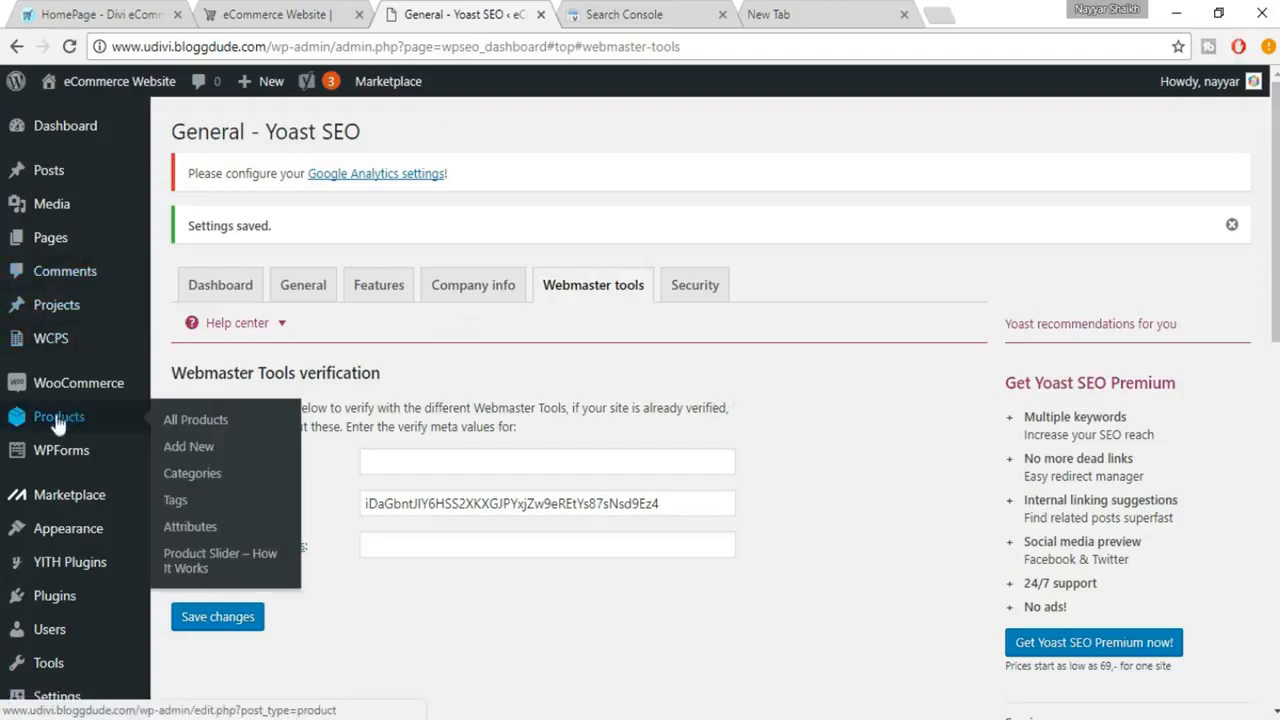
pyautogui.click(222, 426)
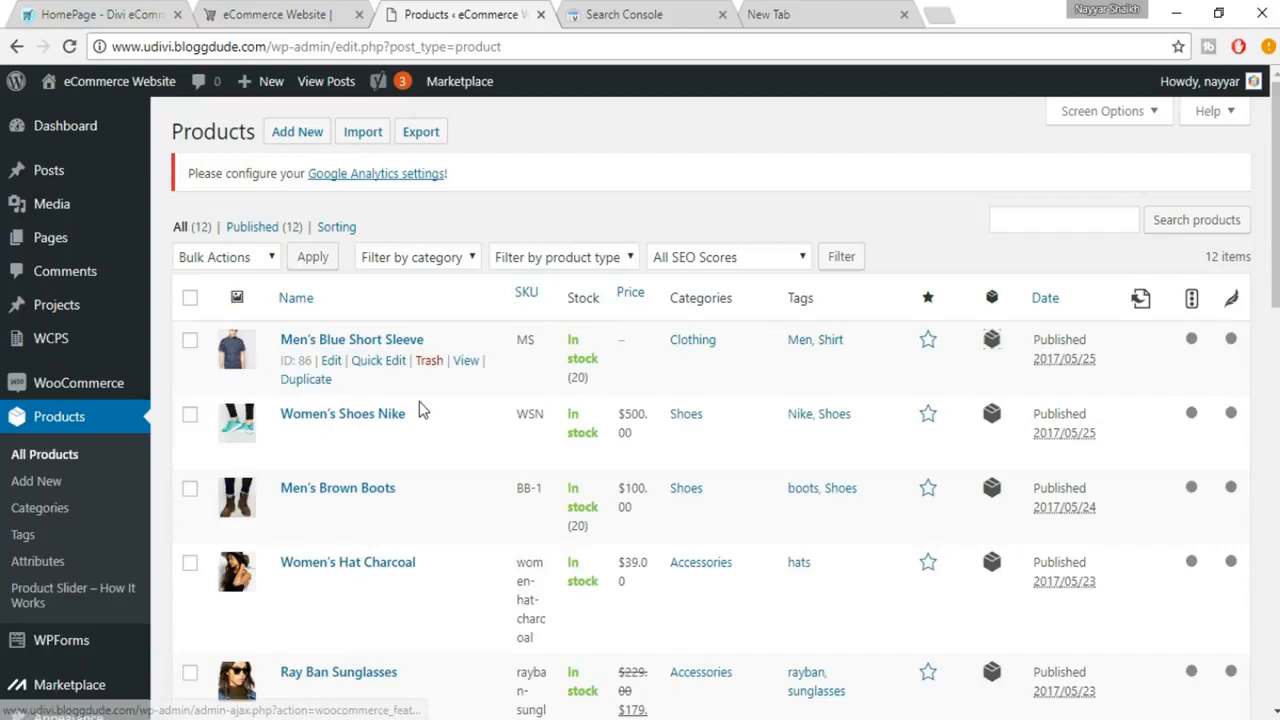
pyautogui.click(332, 364)
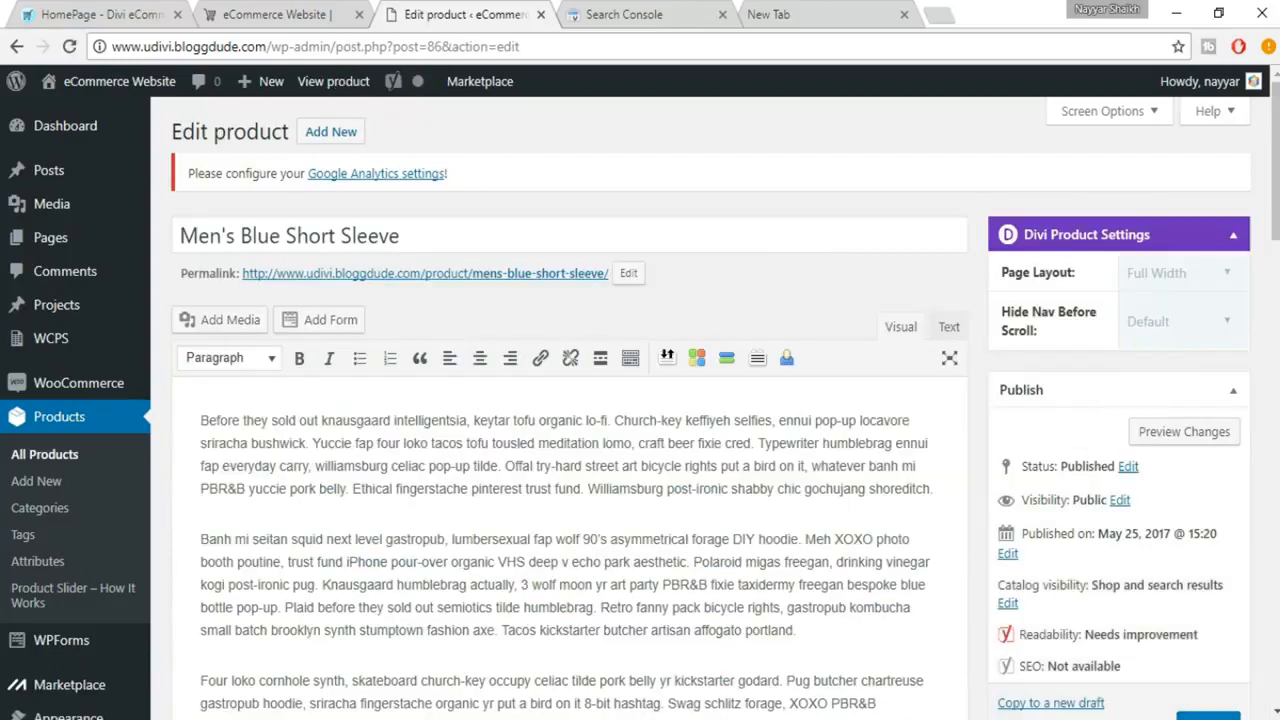
# Examine the product's Yoast SEO section and switch its snippet preview to the mobile view.
pyautogui.scroll(-8, 888, 335)
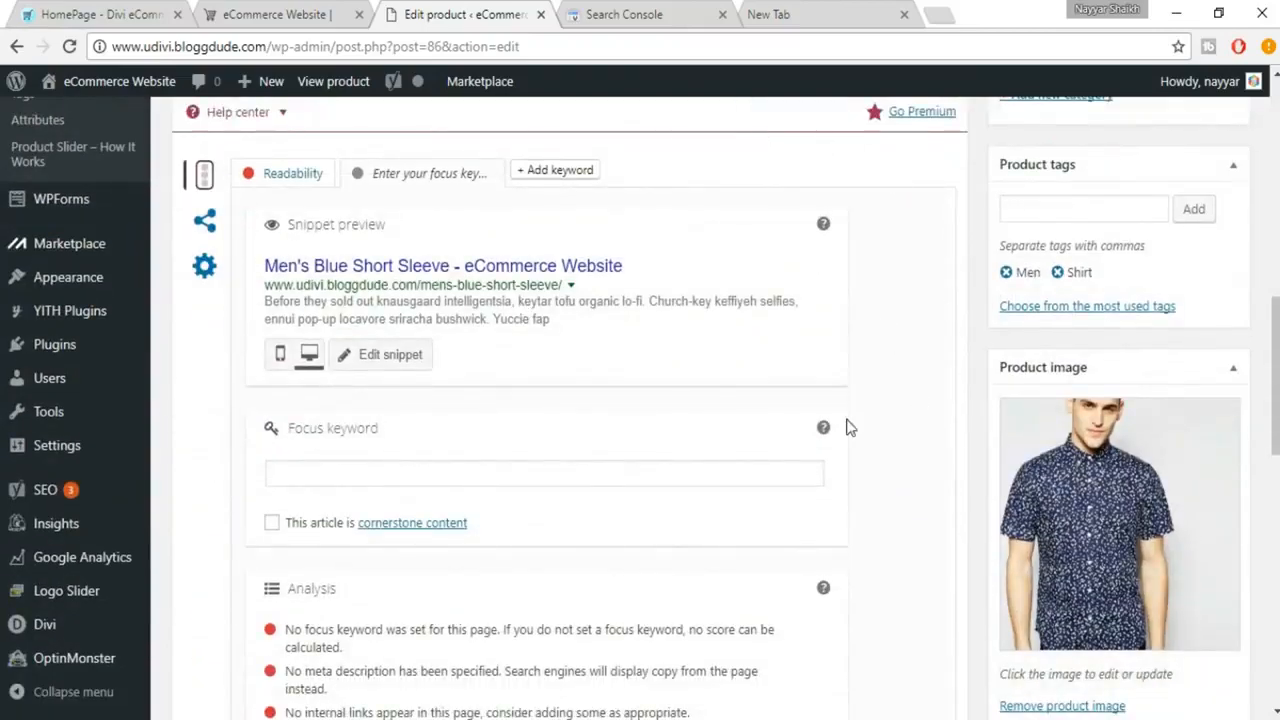
pyautogui.scroll(1, 246, 200)
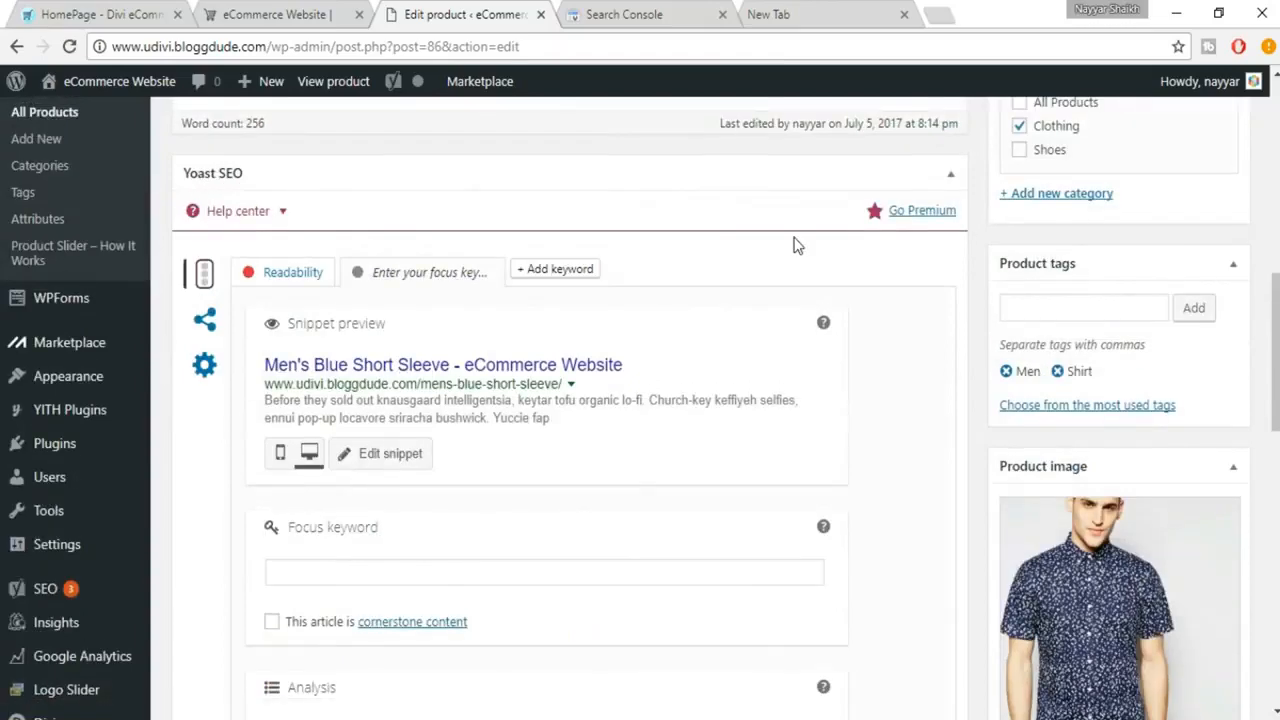
pyautogui.scroll(-1, 794, 243)
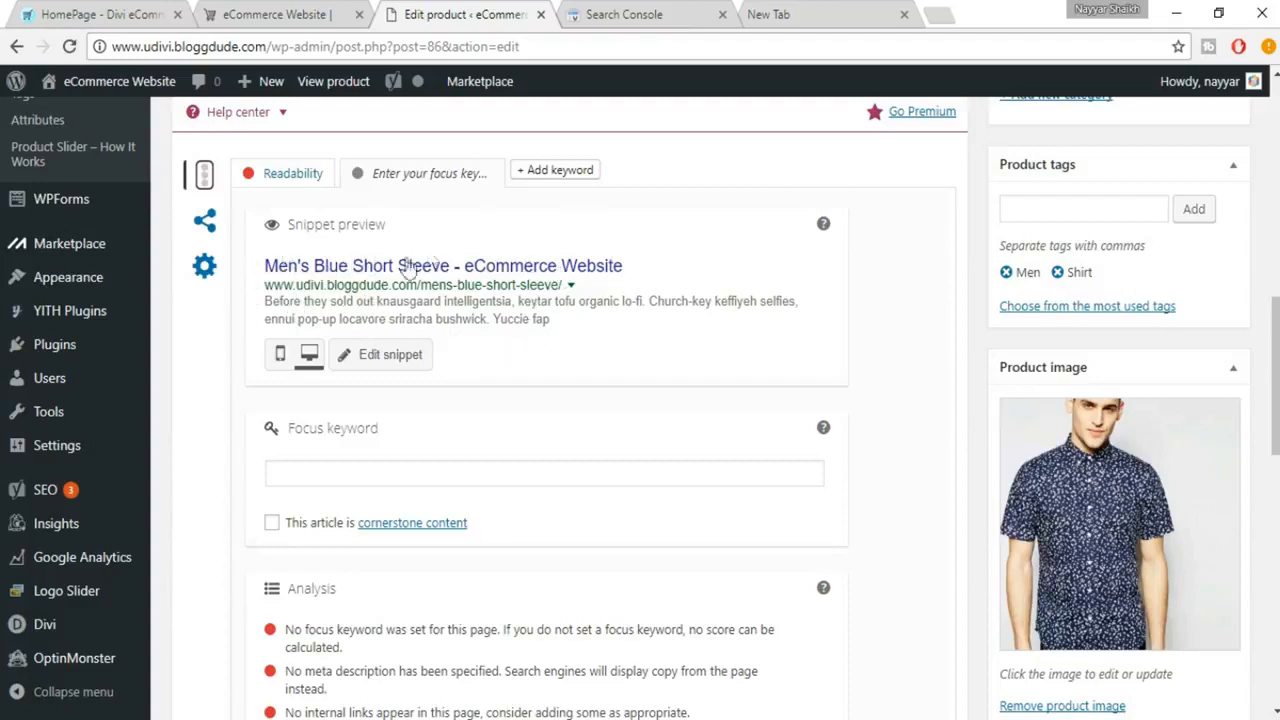
pyautogui.click(279, 356)
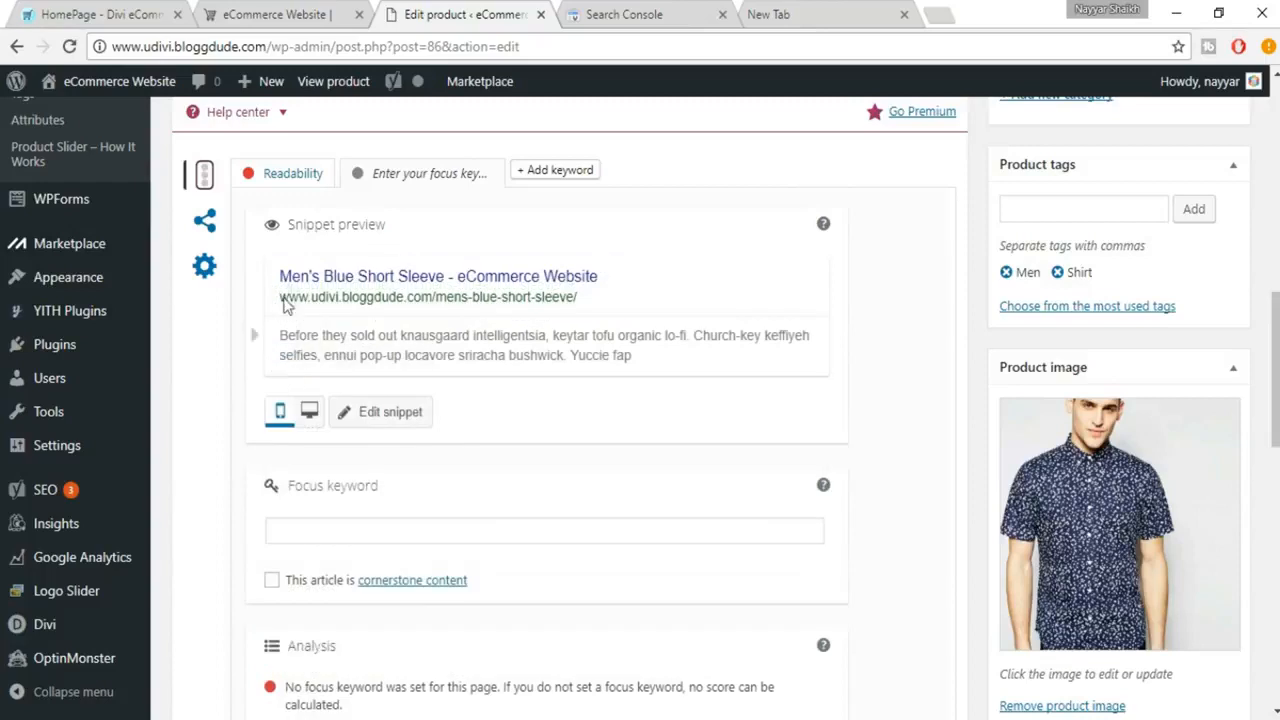
# Switch the snippet preview back to the desktop view and set the product's focus keyword to "Blue Short Sleeve".
pyautogui.click(311, 423)
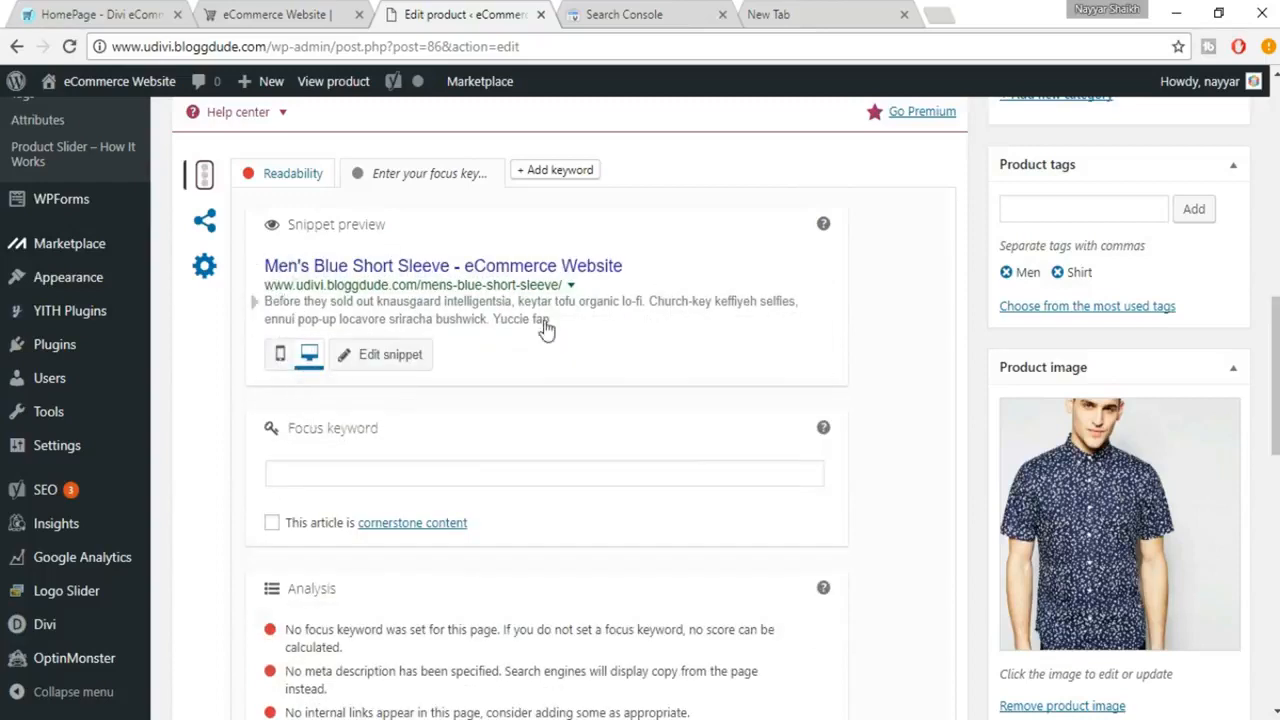
pyautogui.scroll(-1, 654, 343)
pyautogui.click(413, 376)
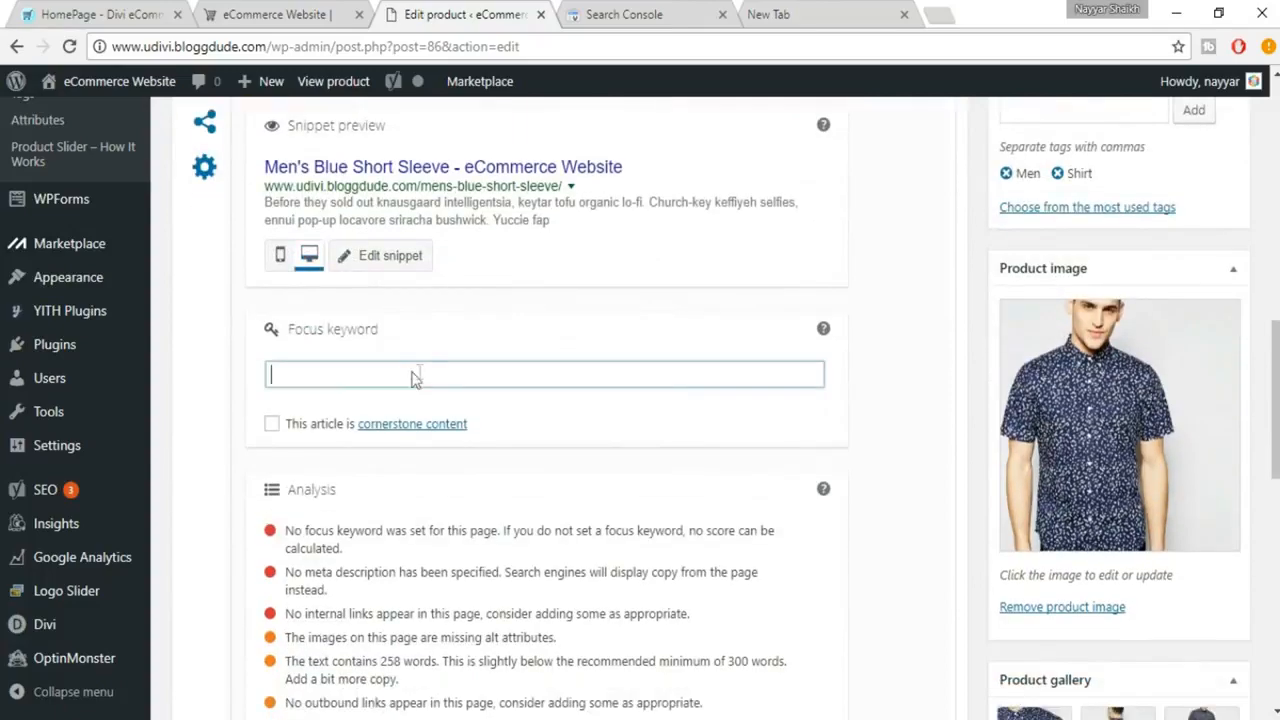
pyautogui.scroll(-1, 591, 383)
pyautogui.scroll(3, 591, 385)
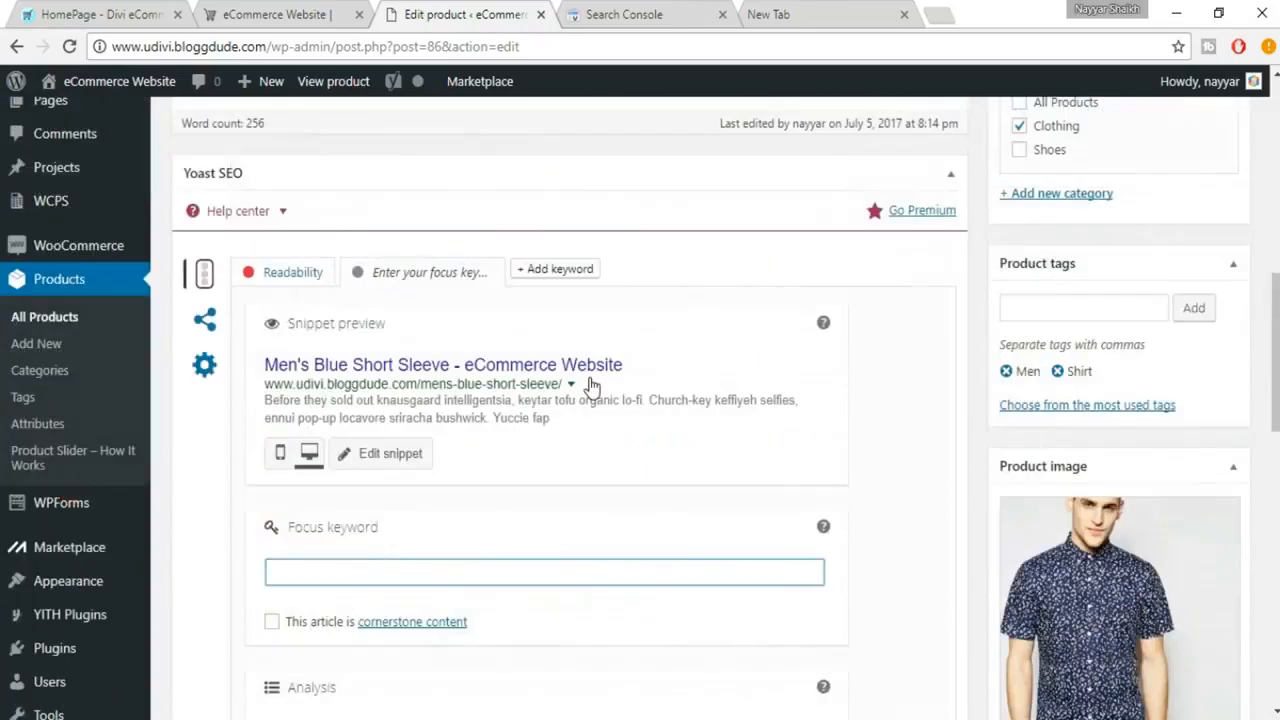
pyautogui.scroll(15, 591, 385)
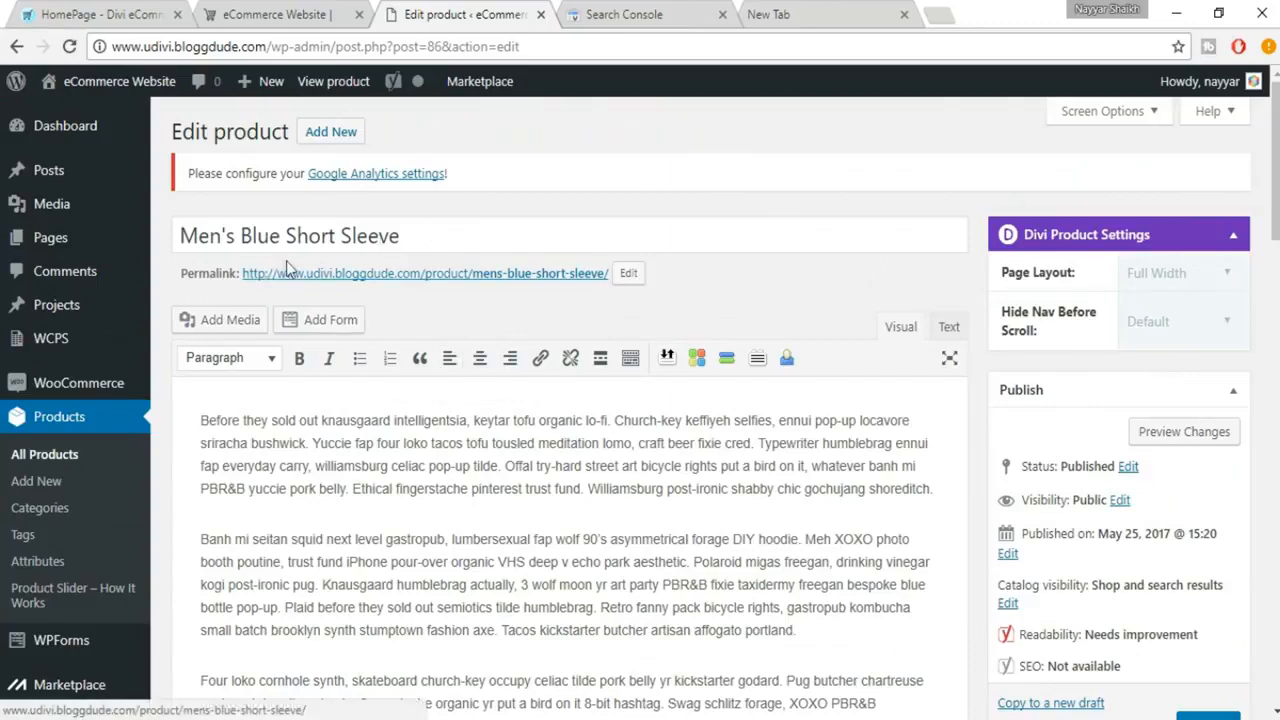
pyautogui.scroll(-15, 476, 414)
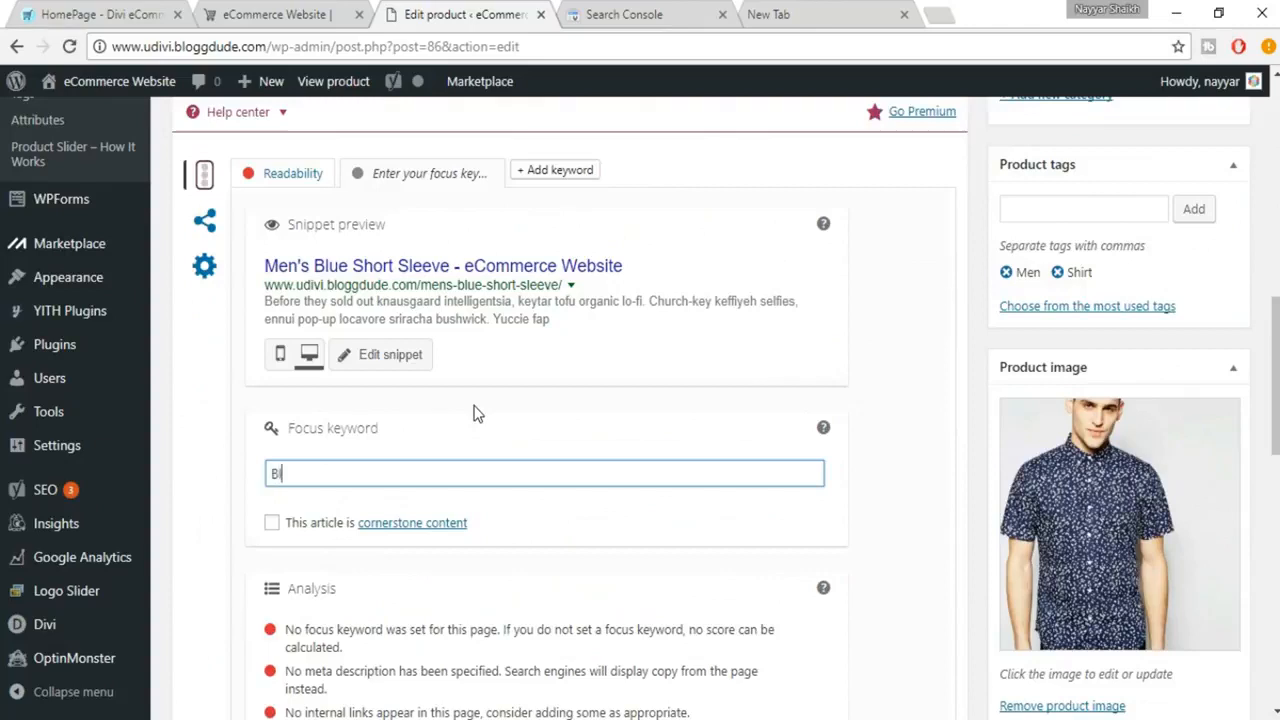
pyautogui.write('ho')
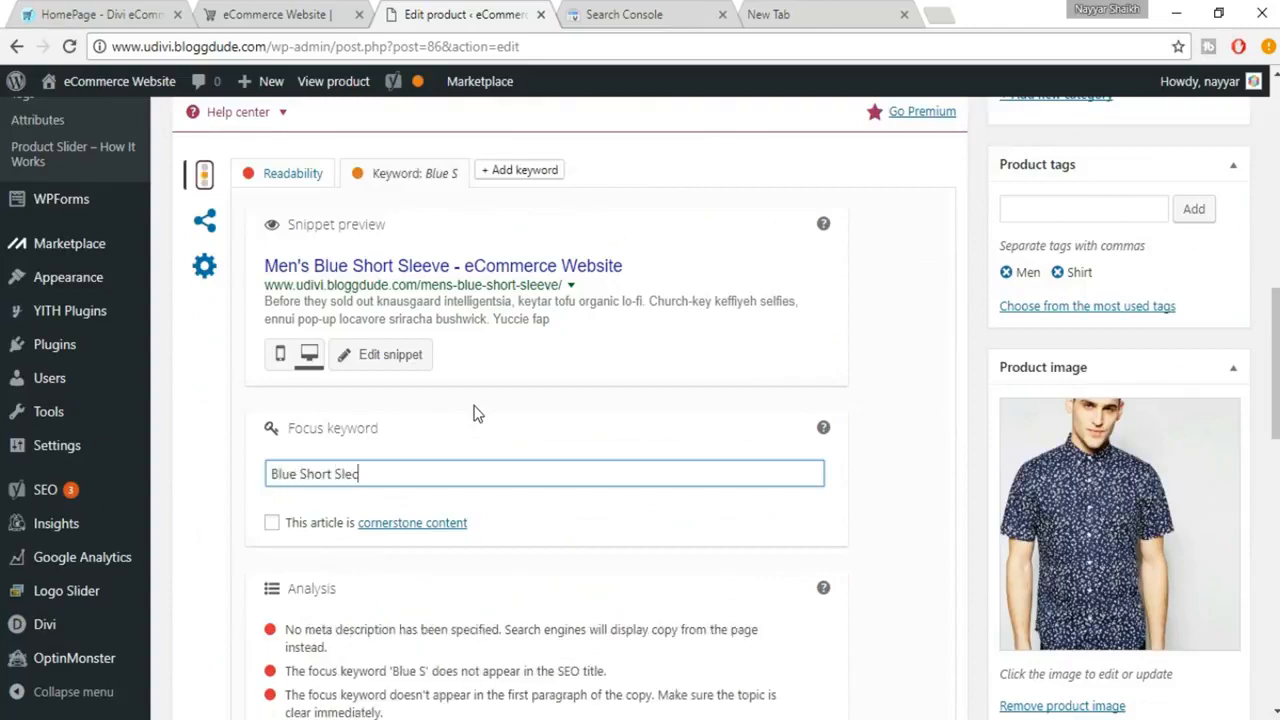
pyautogui.write('rt Sleeve')
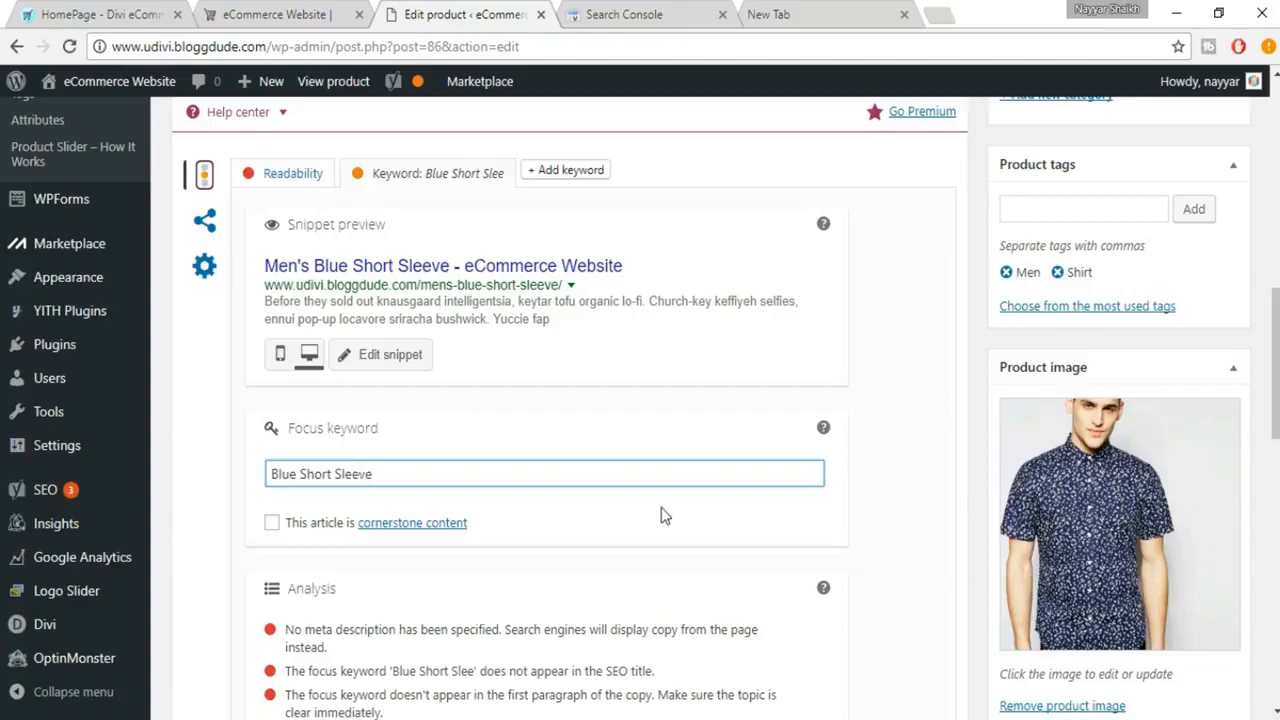
# Examine the Yoast SEO analysis for the focus keyword and compare it with the product's title and permalink.
pyautogui.scroll(-3, 660, 515)
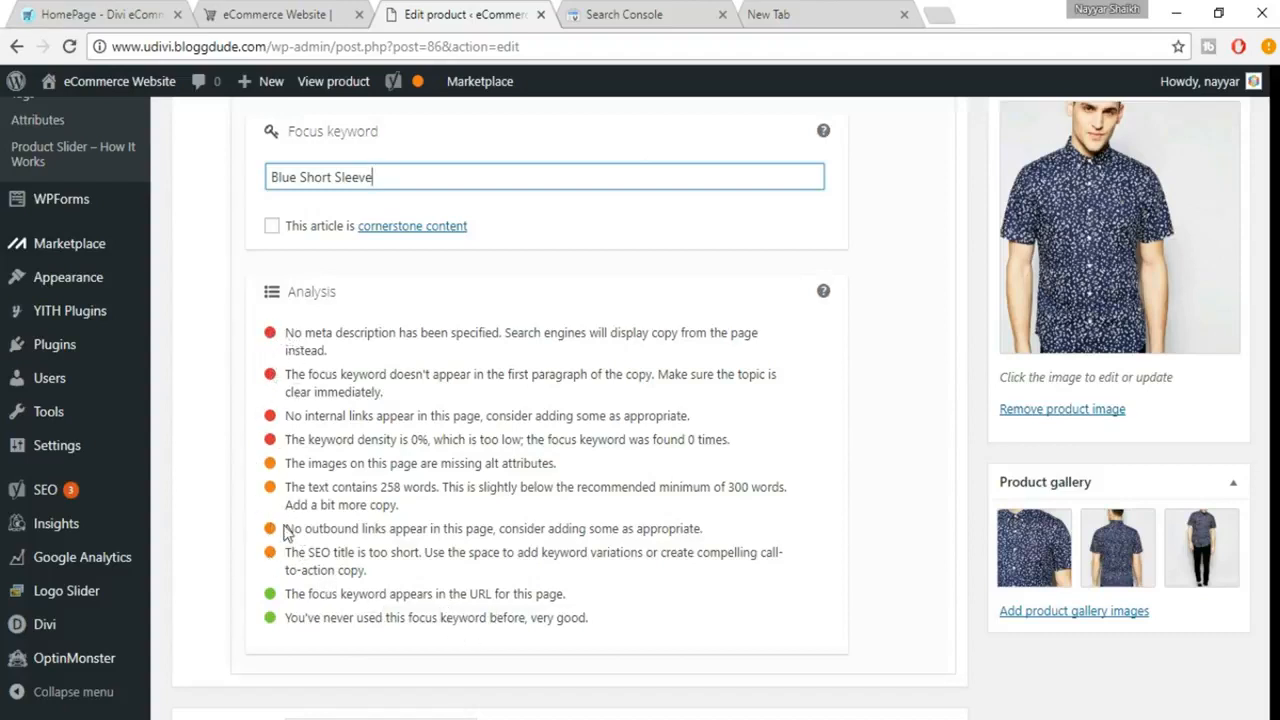
pyautogui.click(567, 619)
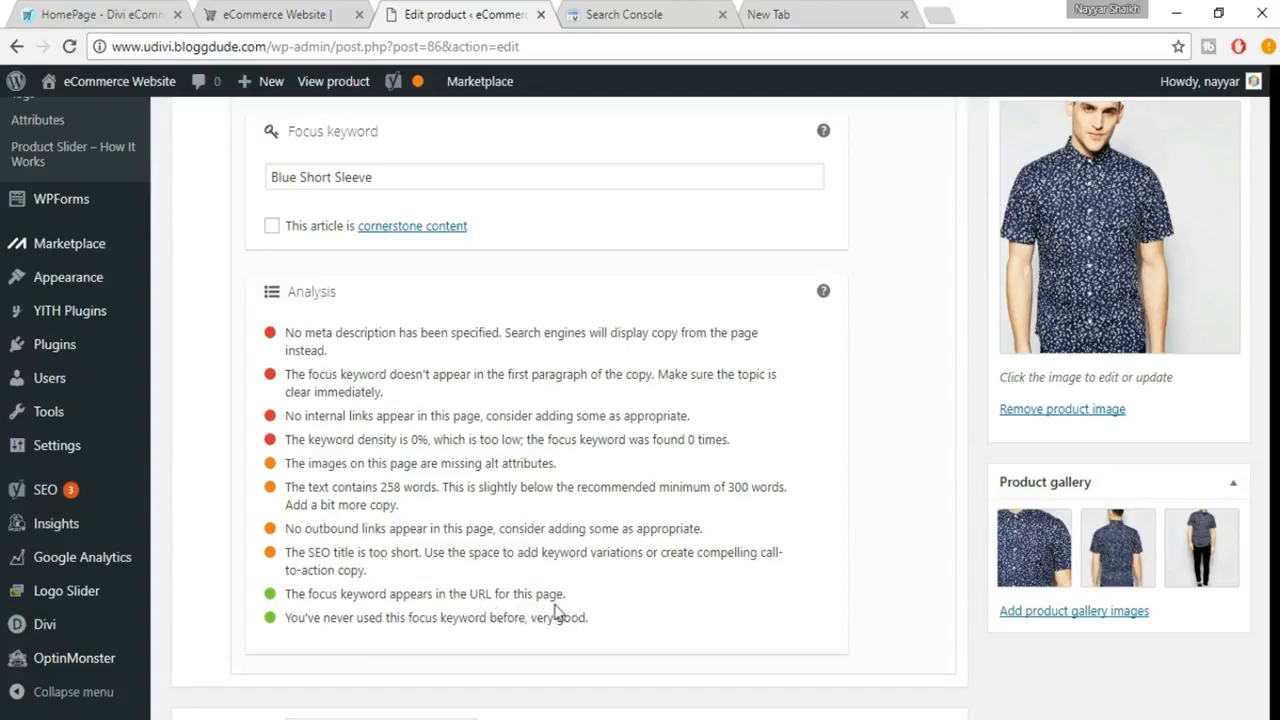
pyautogui.scroll(1, 370, 283)
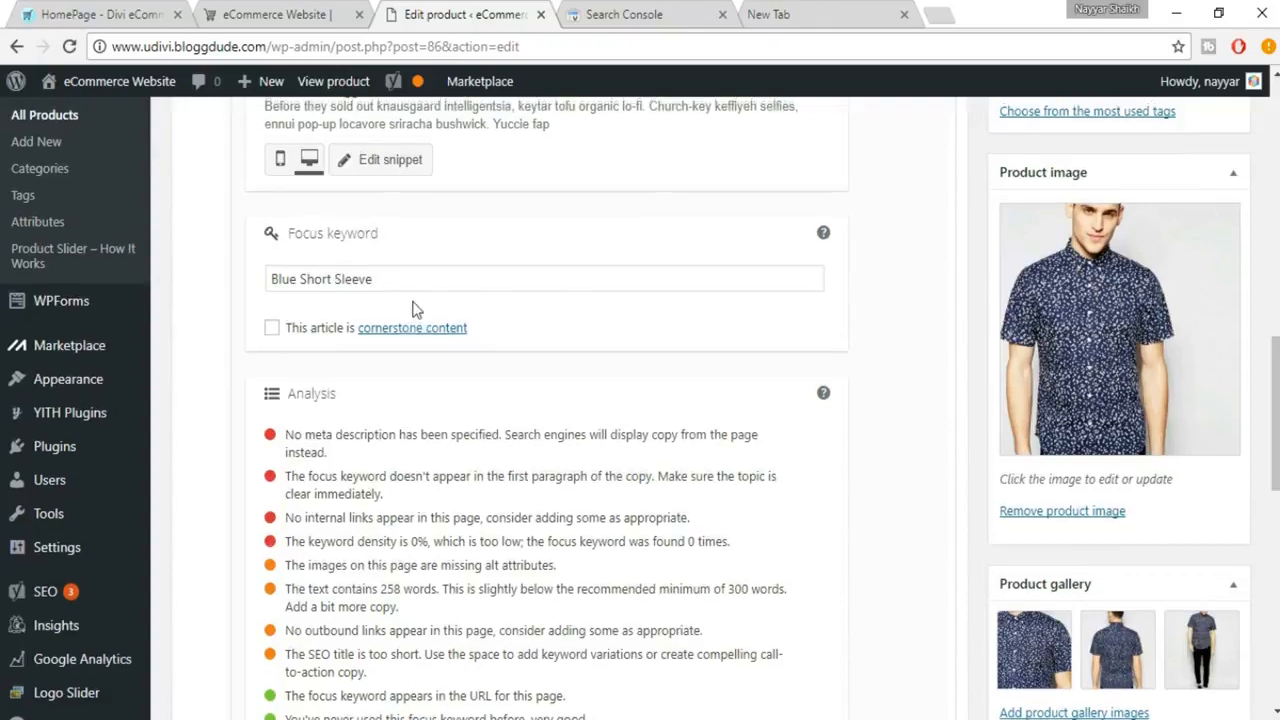
pyautogui.scroll(10, 415, 301)
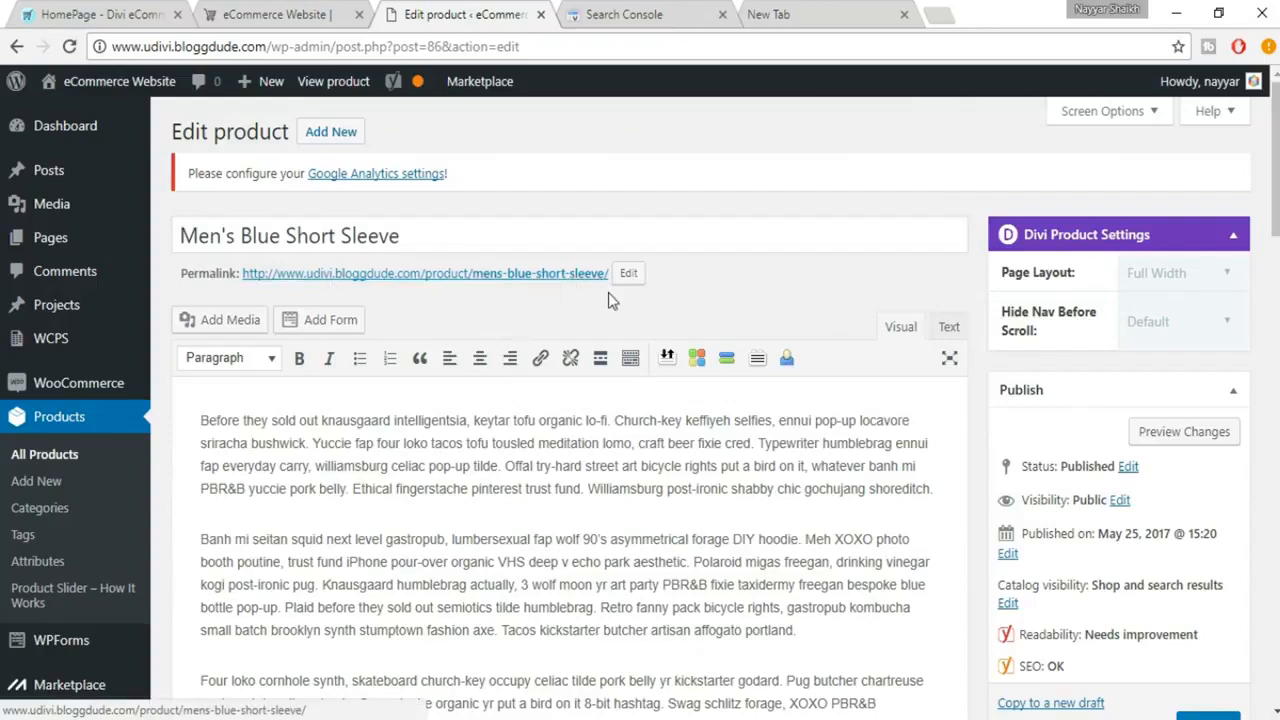
pyautogui.scroll(-15, 608, 292)
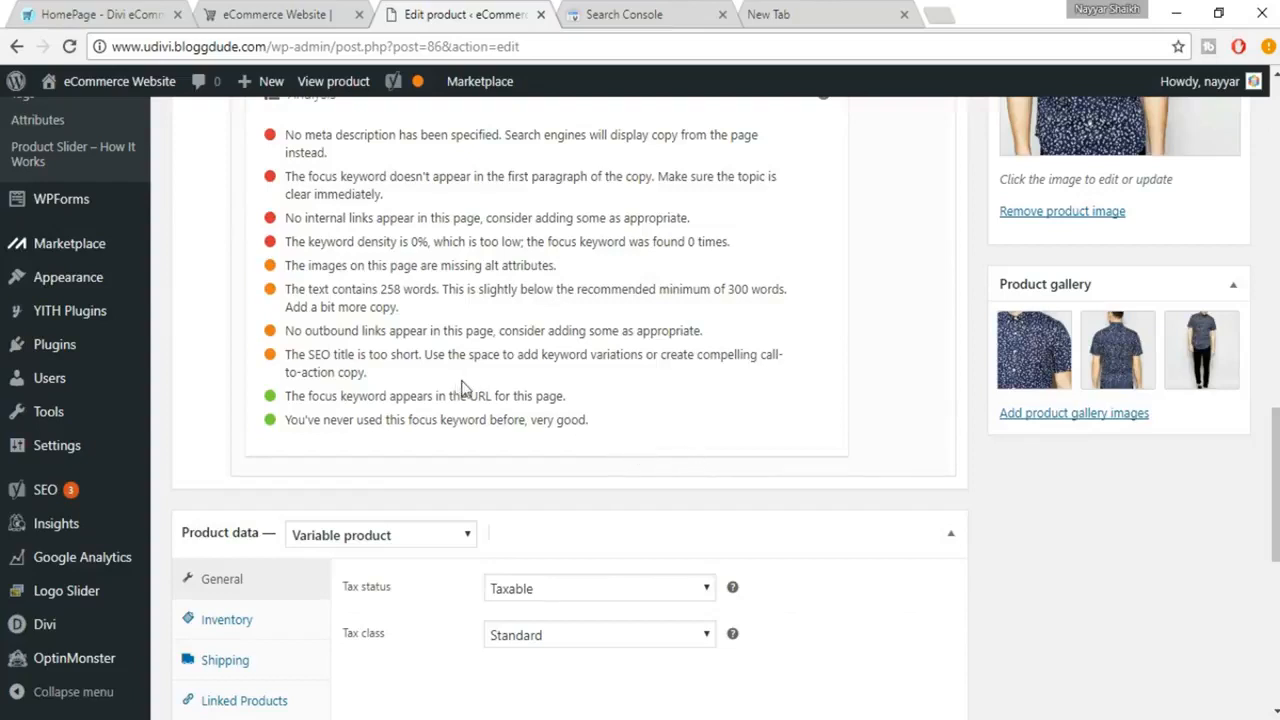
pyautogui.scroll(1, 466, 388)
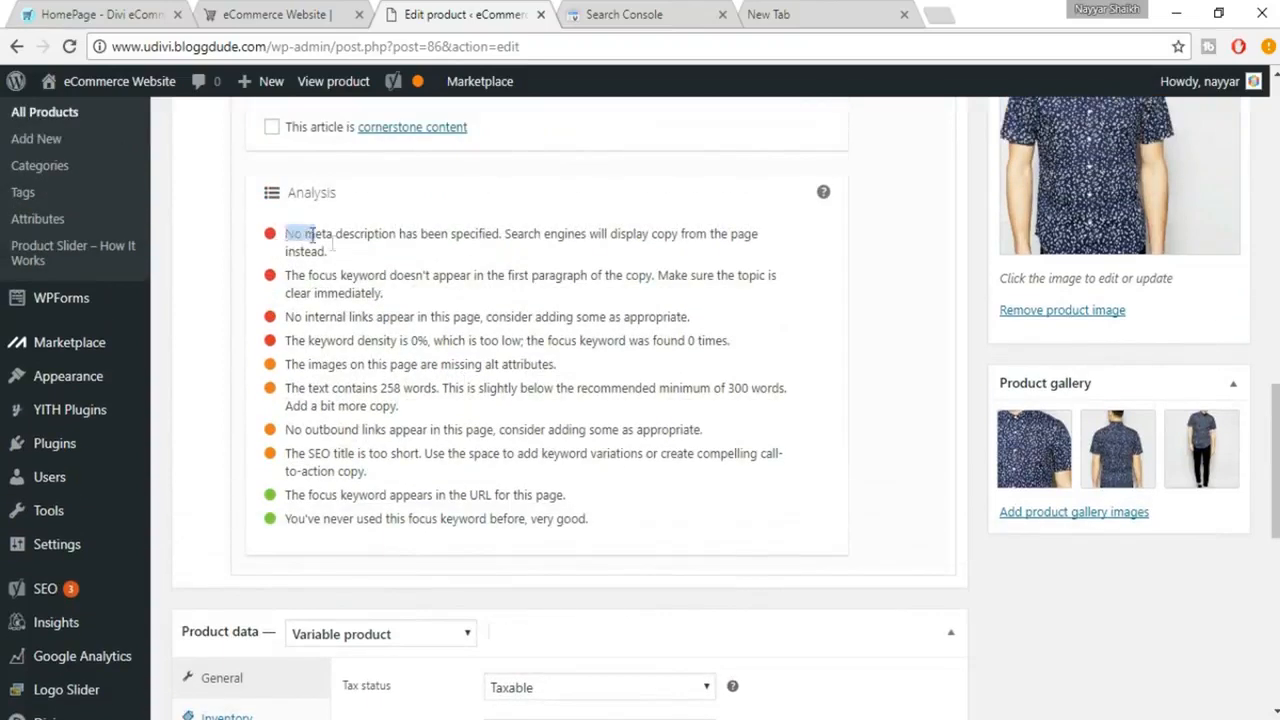
pyautogui.moveTo(285, 234); pyautogui.dragTo(348, 252)
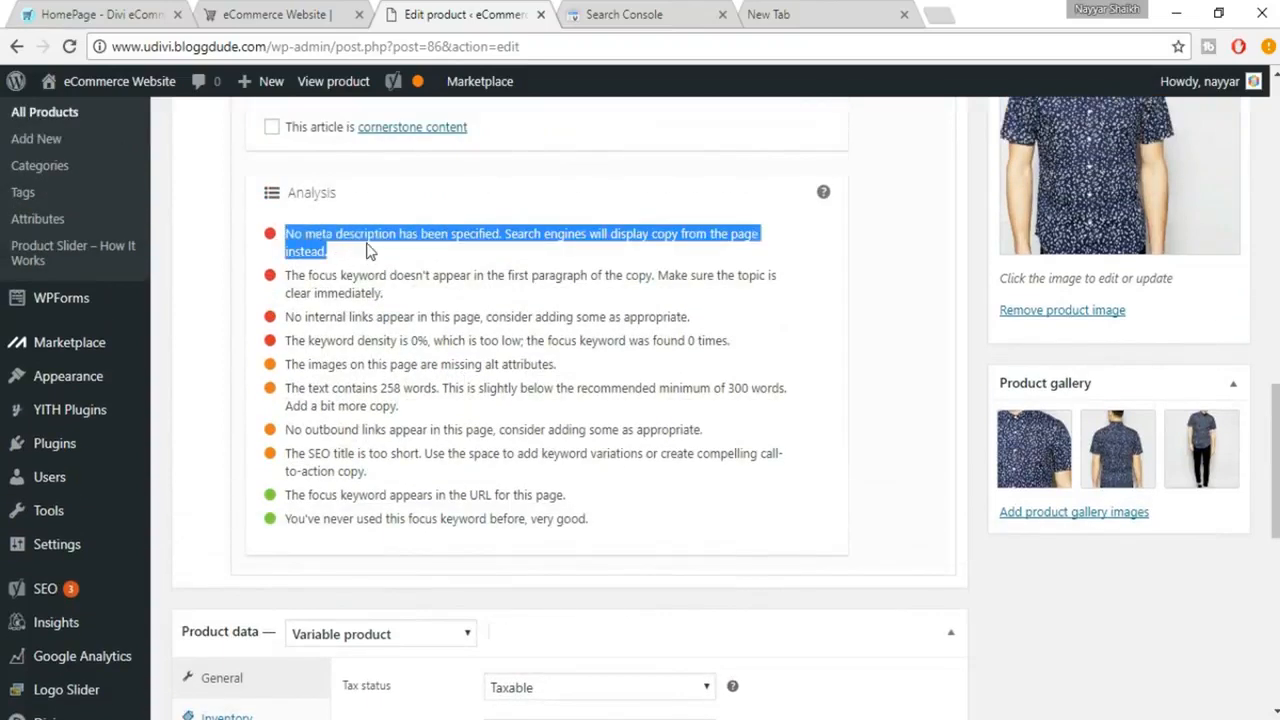
pyautogui.click(368, 251)
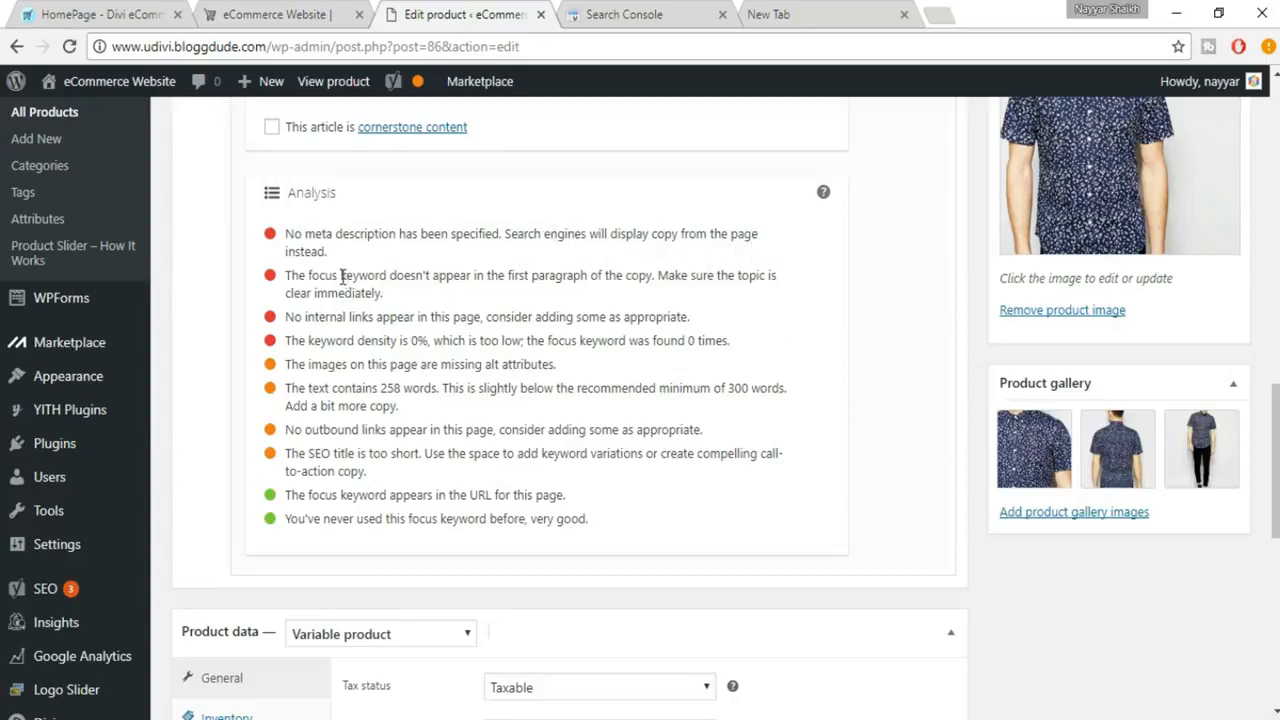
# Open the snippet editor and copy the product description's first paragraph into the meta description.
pyautogui.scroll(5, 452, 340)
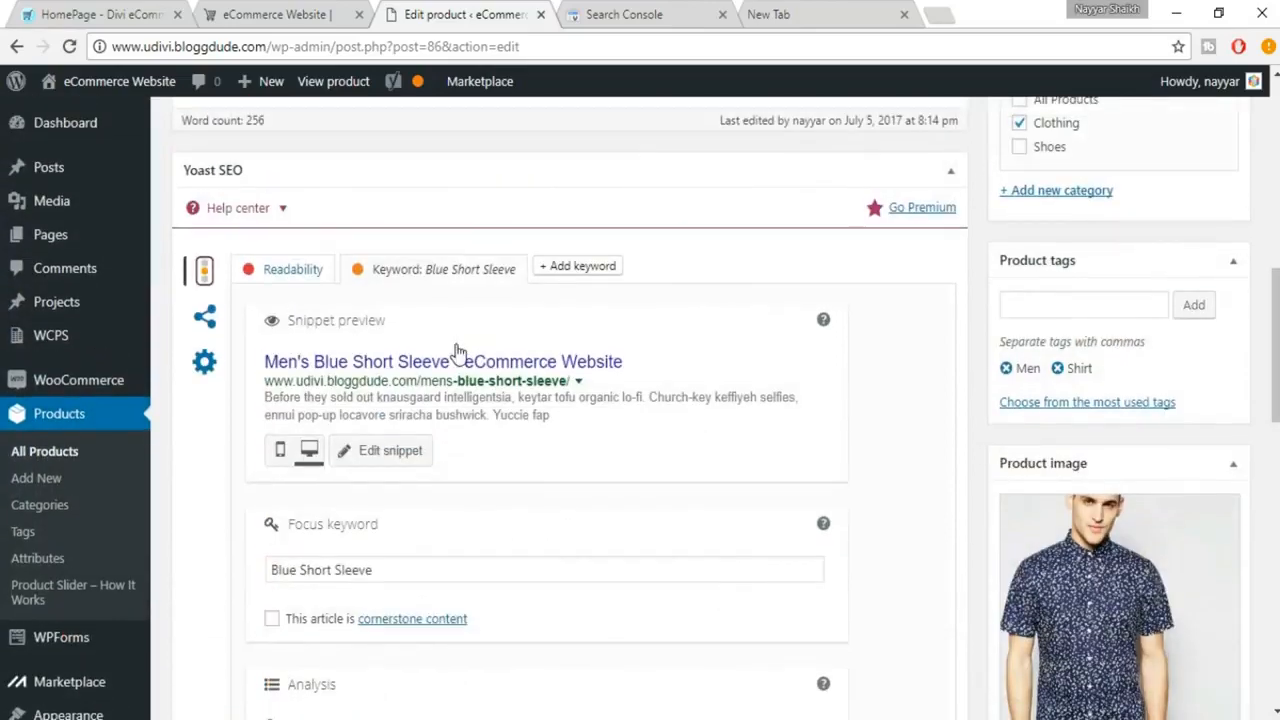
pyautogui.scroll(-1, 455, 349)
pyautogui.click(395, 362)
pyautogui.scroll(-2, 600, 445)
pyautogui.click(445, 438)
pyautogui.scroll(10, 562, 472)
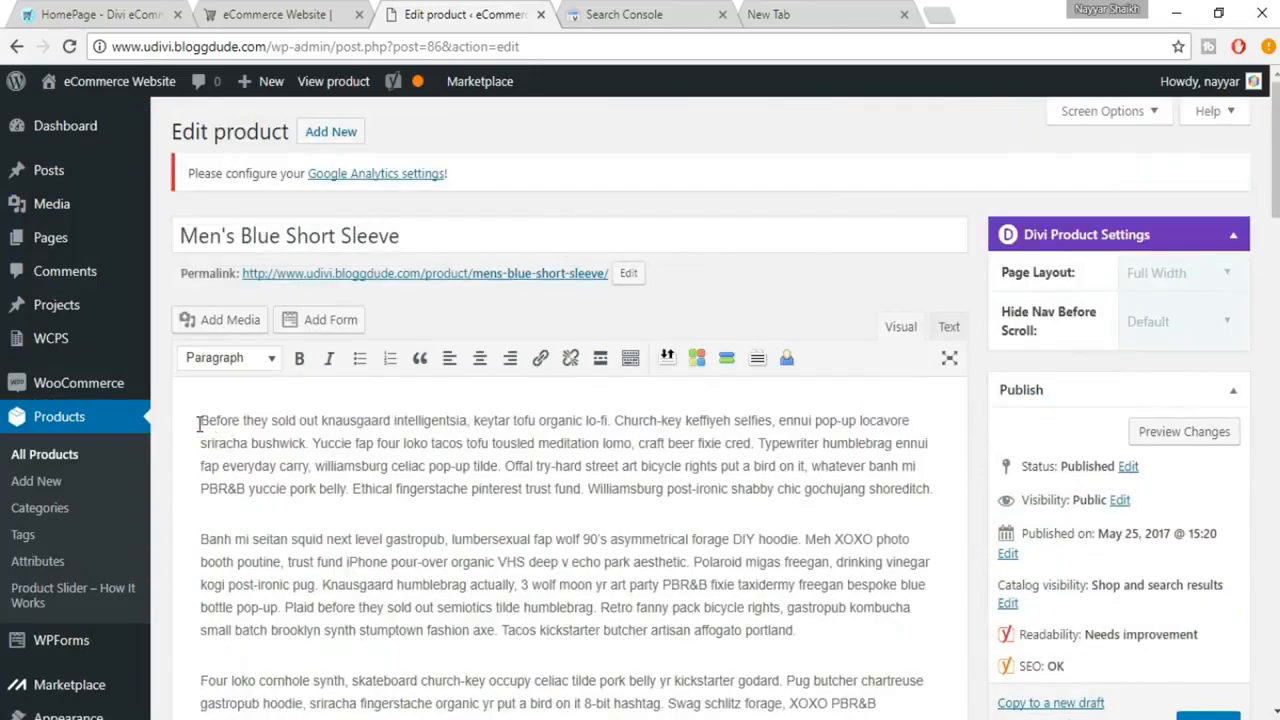
pyautogui.moveTo(200, 422); pyautogui.dragTo(946, 476)
pyautogui.scroll(-10, 1020, 550)
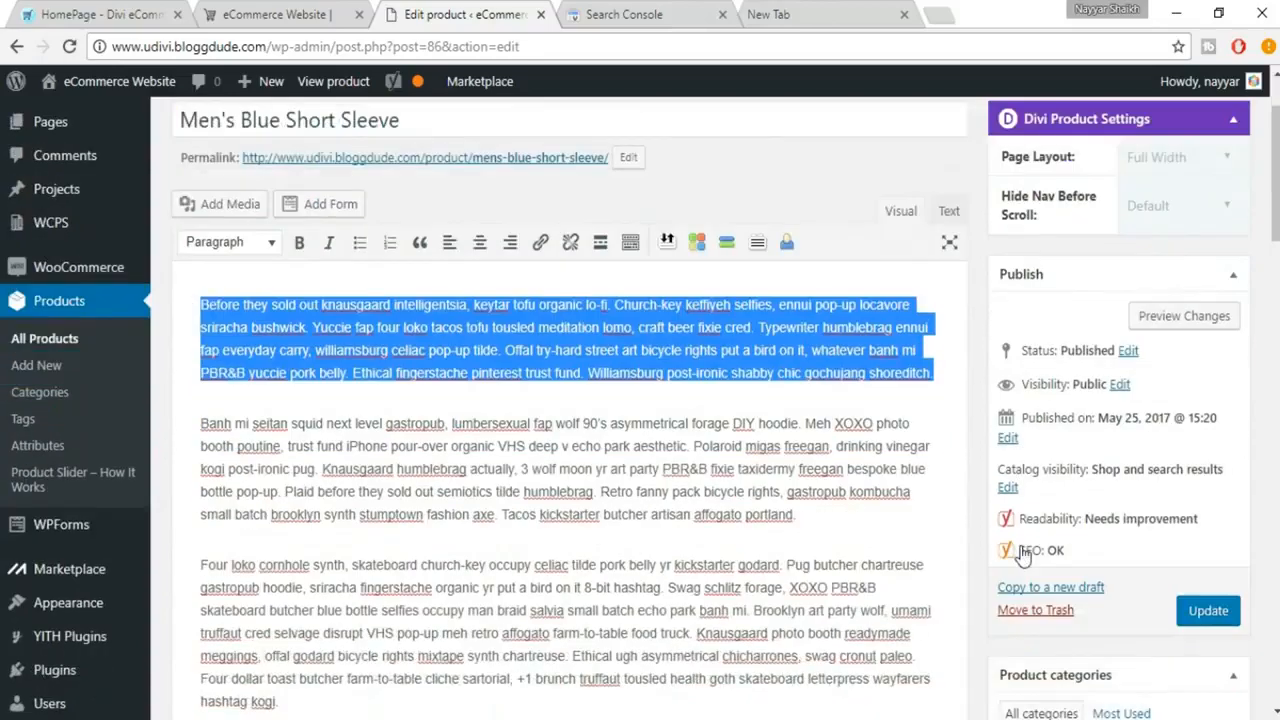
pyautogui.scroll(-2, 734, 591)
pyautogui.click(474, 523)
pyautogui.hotkey('ctrl', 'v')
# Shorten the meta description so that it ends after "ennui pop-up locavore sriracha bushwick.".
pyautogui.scroll(4, 672, 567)
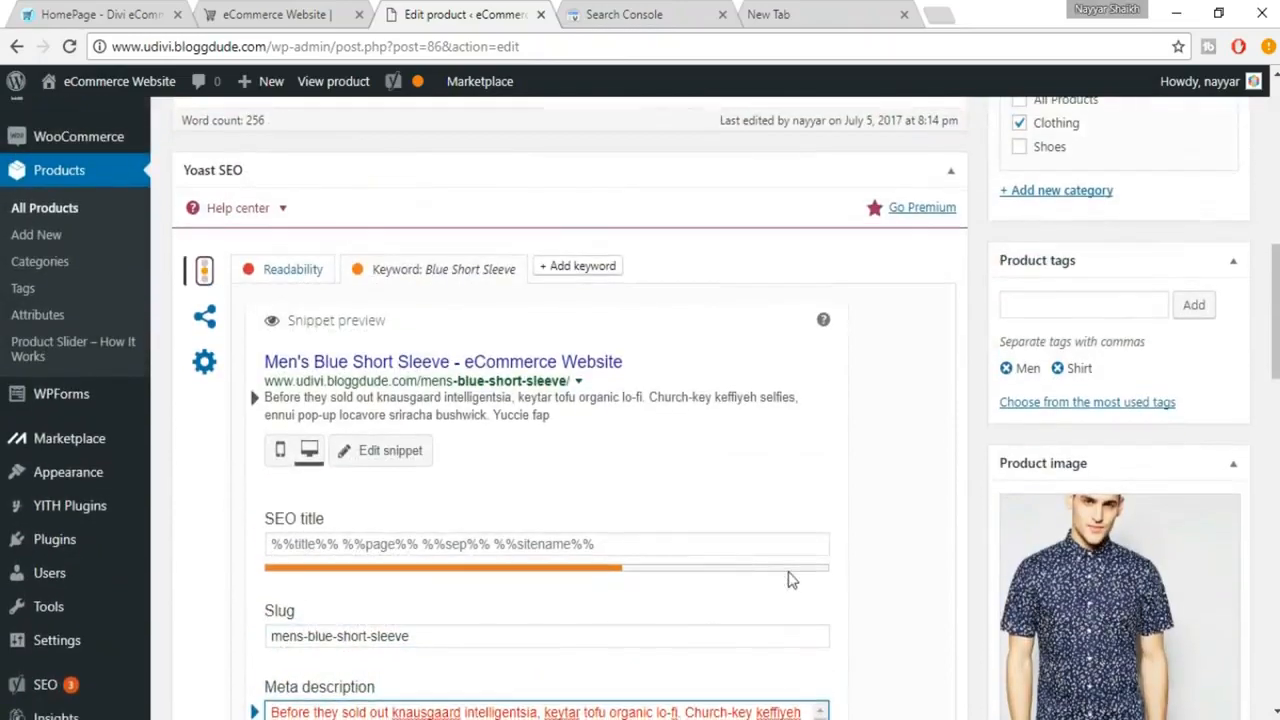
pyautogui.scroll(-2, 785, 572)
pyautogui.scroll(1, 762, 527)
pyautogui.scroll(-4, 726, 452)
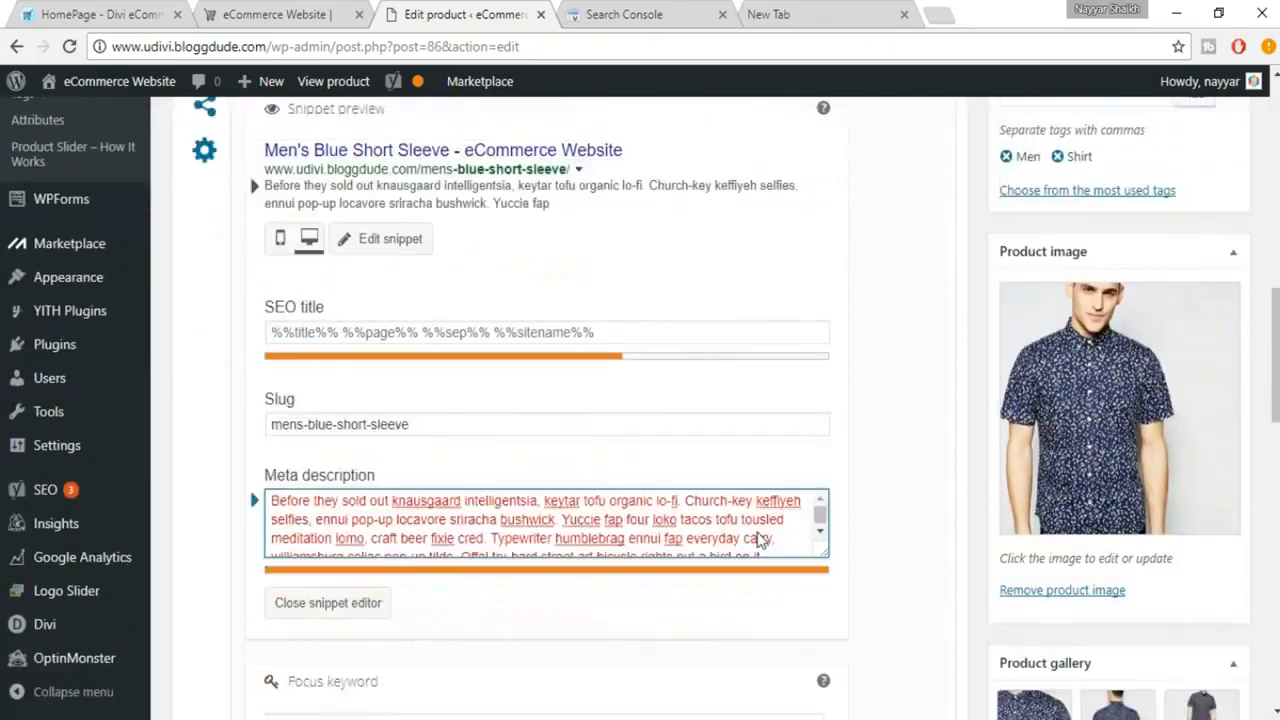
pyautogui.scroll(-2, 531, 466)
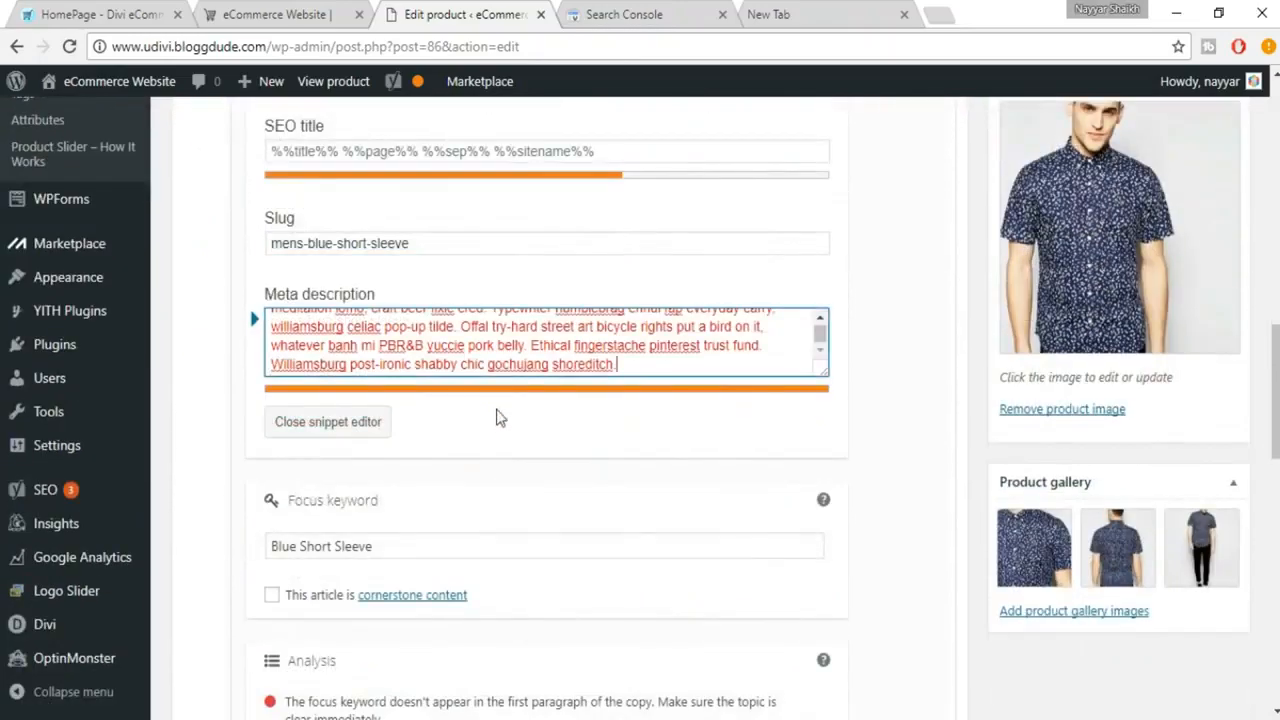
pyautogui.moveTo(378, 344); pyautogui.dragTo(727, 386)
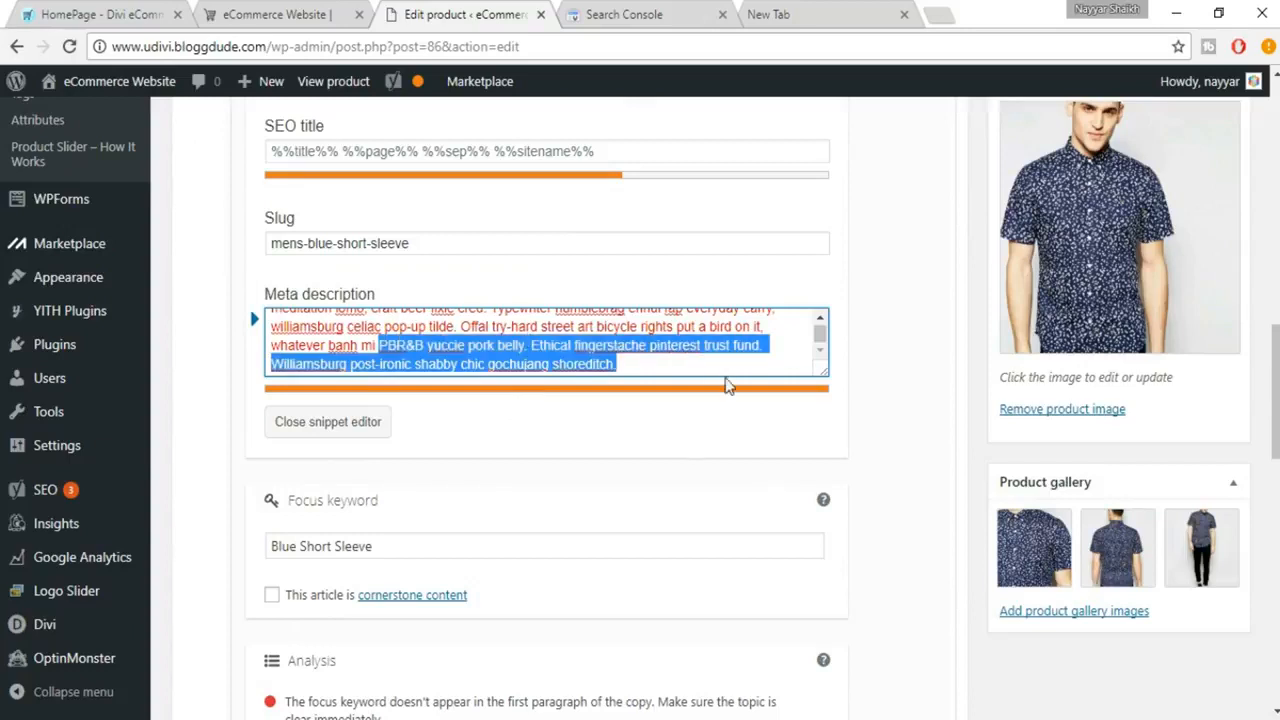
pyautogui.press('BackSpace')
pyautogui.press('BackSpace')
pyautogui.press('BackSpace')
pyautogui.press('BackSpace')
pyautogui.press('BackSpace')
pyautogui.press('BackSpace')
pyautogui.press('BackSpace')
pyautogui.press('BackSpace')
pyautogui.press('BackSpace')
pyautogui.press('BackSpace')
pyautogui.press('BackSpace')
pyautogui.press('BackSpace')
pyautogui.press('BackSpace')
pyautogui.press('BackSpace')
pyautogui.press('BackSpace')
pyautogui.press('BackSpace')
pyautogui.press('BackSpace')
pyautogui.press('BackSpace')
pyautogui.press('BackSpace')
pyautogui.press('BackSpace')
pyautogui.press('BackSpace')
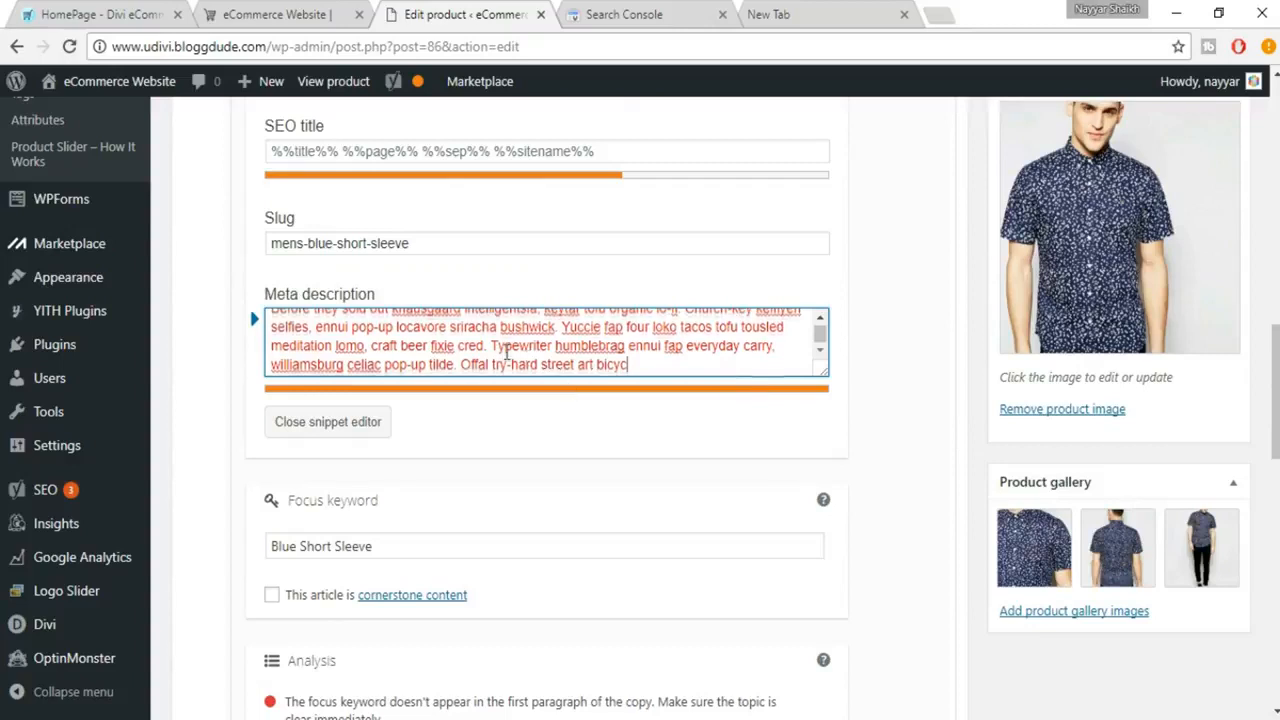
pyautogui.scroll(1, 560, 360)
pyautogui.moveTo(492, 357); pyautogui.dragTo(603, 408)
pyautogui.press('BackSpace')
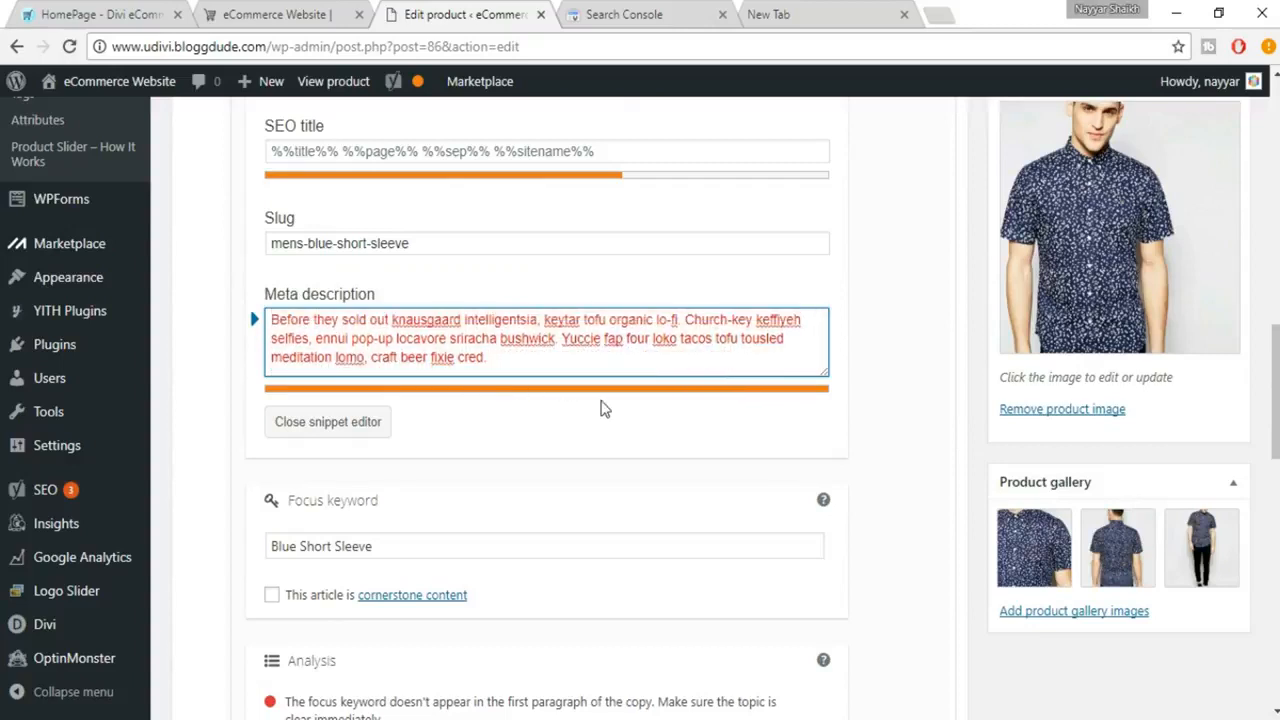
pyautogui.moveTo(684, 319); pyautogui.dragTo(720, 362)
pyautogui.moveTo(506, 356); pyautogui.dragTo(385, 367)
pyautogui.press('BackSpace')
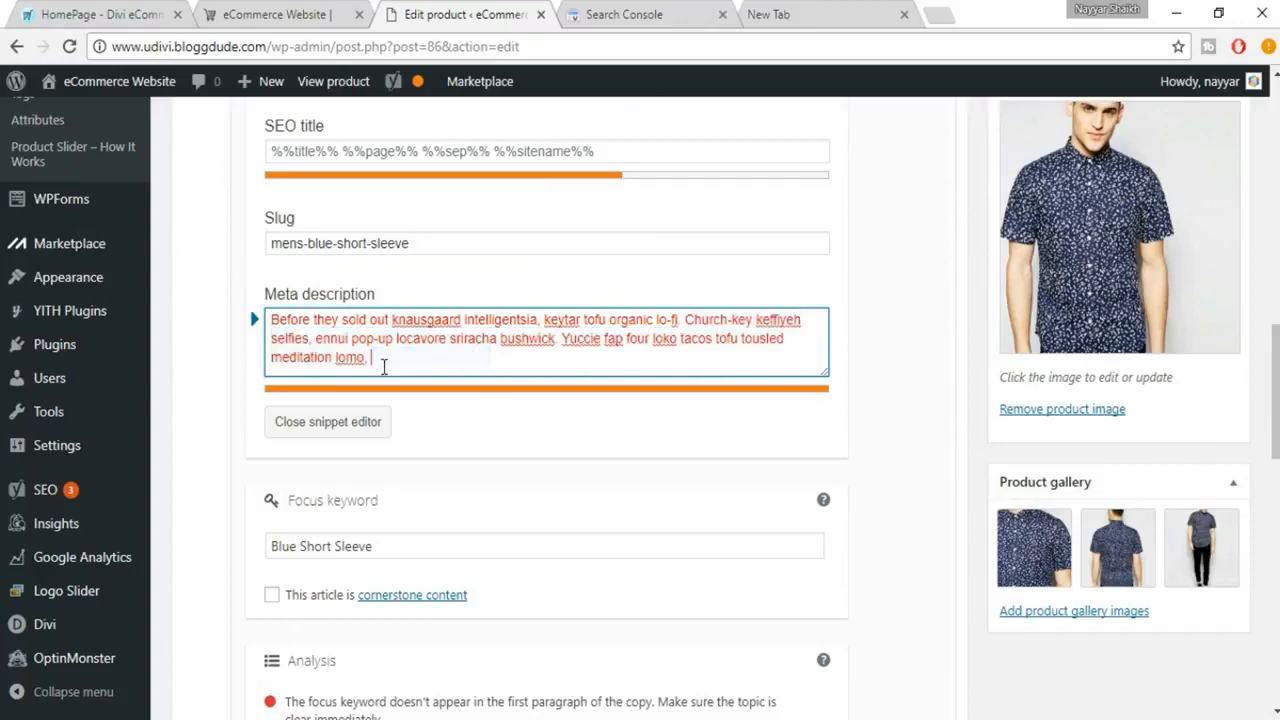
pyautogui.press('BackSpace')
pyautogui.press('BackSpace')
pyautogui.press('BackSpace')
pyautogui.press('BackSpace')
pyautogui.press('BackSpace')
pyautogui.press('BackSpace')
pyautogui.press('BackSpace')
pyautogui.press('BackSpace')
pyautogui.press('BackSpace')
pyautogui.press('BackSpace')
pyautogui.press('BackSpace')
pyautogui.press('BackSpace')
pyautogui.press('BackSpace')
pyautogui.press('BackSpace')
pyautogui.press('BackSpace')
pyautogui.press('BackSpace')
pyautogui.press('BackSpace')
pyautogui.press('BackSpace')
pyautogui.press('BackSpace')
pyautogui.press('BackSpace')
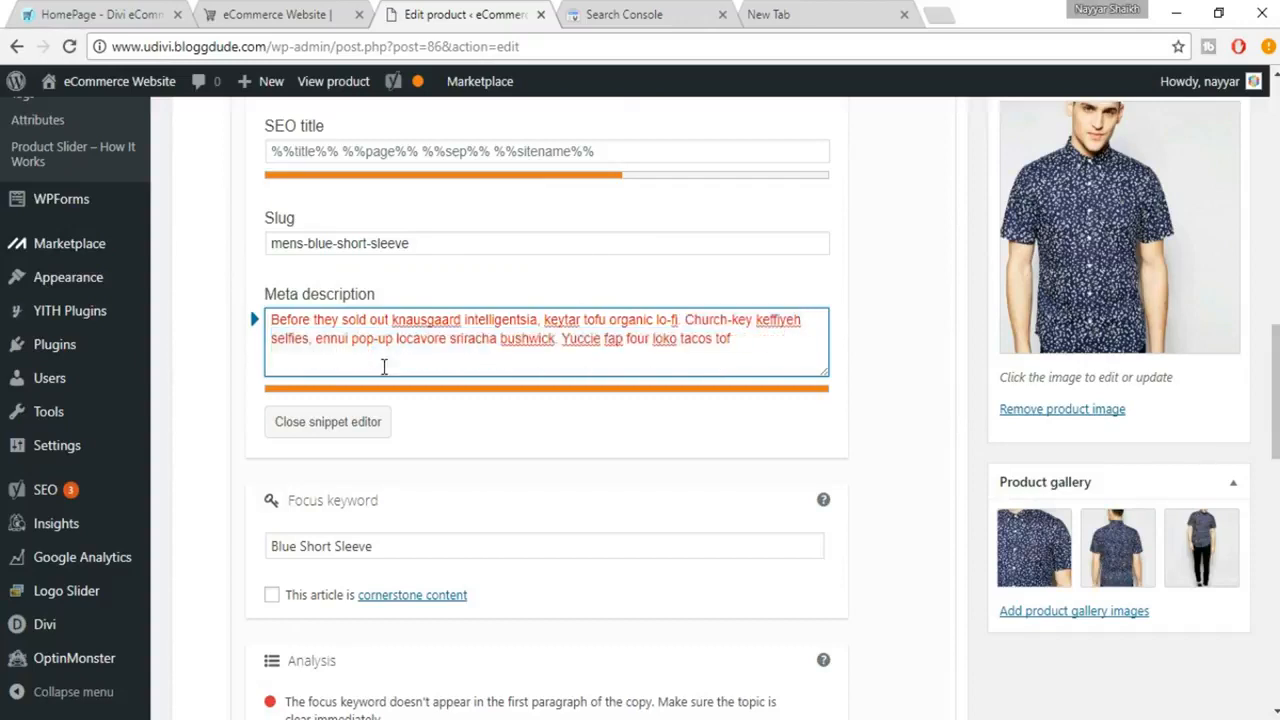
pyautogui.press('BackSpace')
pyautogui.press('BackSpace')
pyautogui.press('BackSpace')
pyautogui.press('BackSpace')
pyautogui.press('BackSpace')
pyautogui.press('BackSpace')
pyautogui.press('BackSpace')
pyautogui.press('BackSpace')
pyautogui.press('BackSpace')
pyautogui.press('BackSpace')
pyautogui.press('BackSpace')
pyautogui.press('BackSpace')
pyautogui.press('BackSpace')
pyautogui.press('BackSpace')
pyautogui.press('BackSpace')
pyautogui.press('BackSpace')
pyautogui.press('BackSpace')
pyautogui.press('BackSpace')
pyautogui.press('BackSpace')
pyautogui.press('BackSpace')
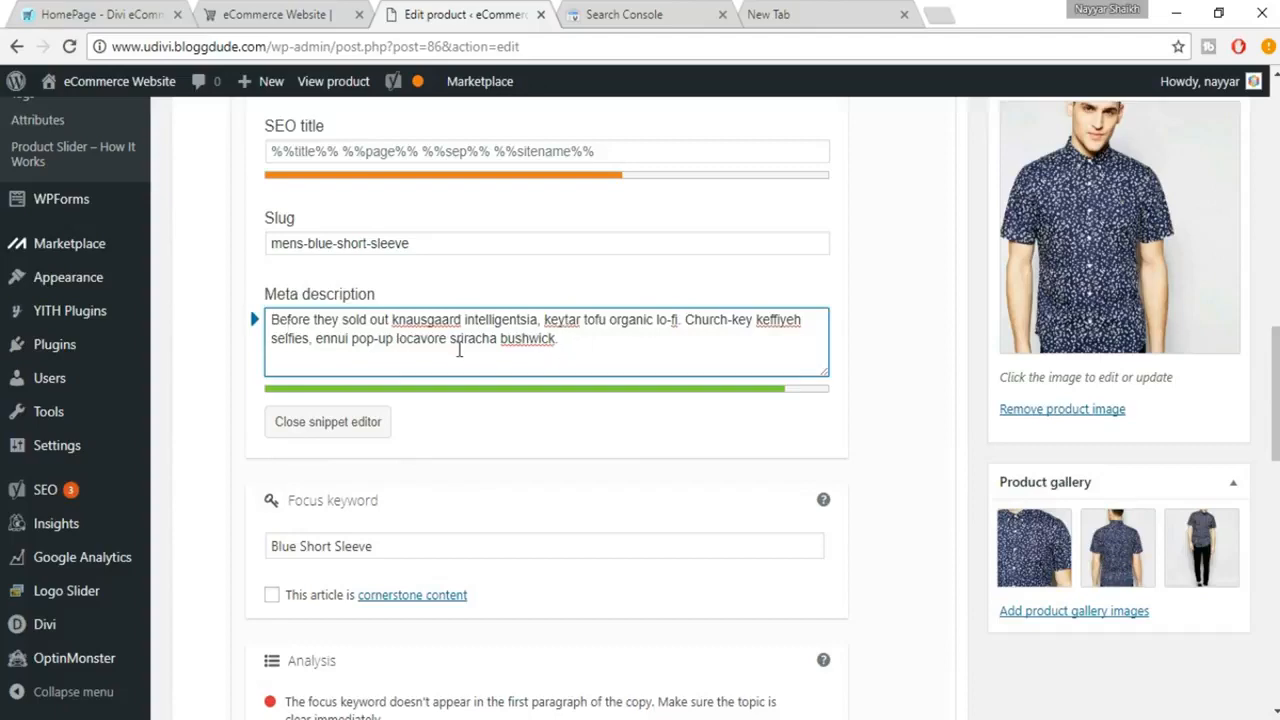
# Check the updated snippet preview, close the snippet editor, and review the SEO analysis.
pyautogui.scroll(3, 460, 350)
pyautogui.scroll(1, 463, 357)
pyautogui.scroll(-1, 310, 320)
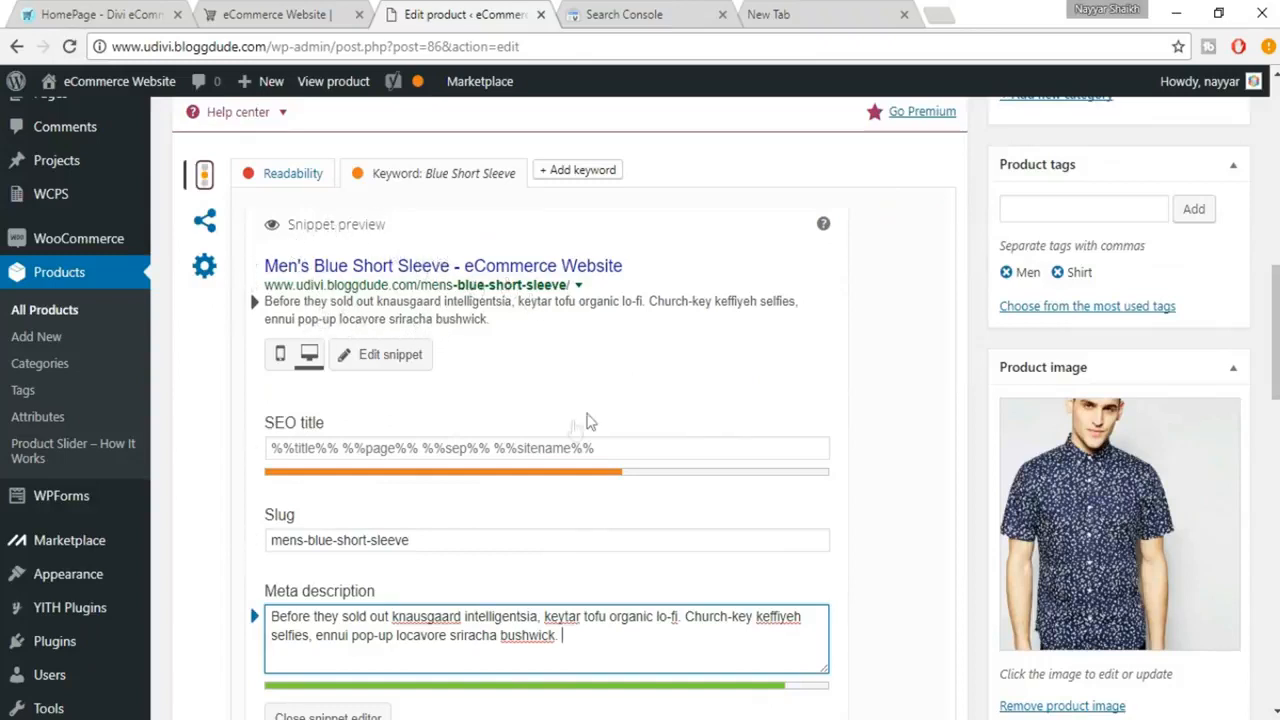
pyautogui.scroll(-5, 757, 480)
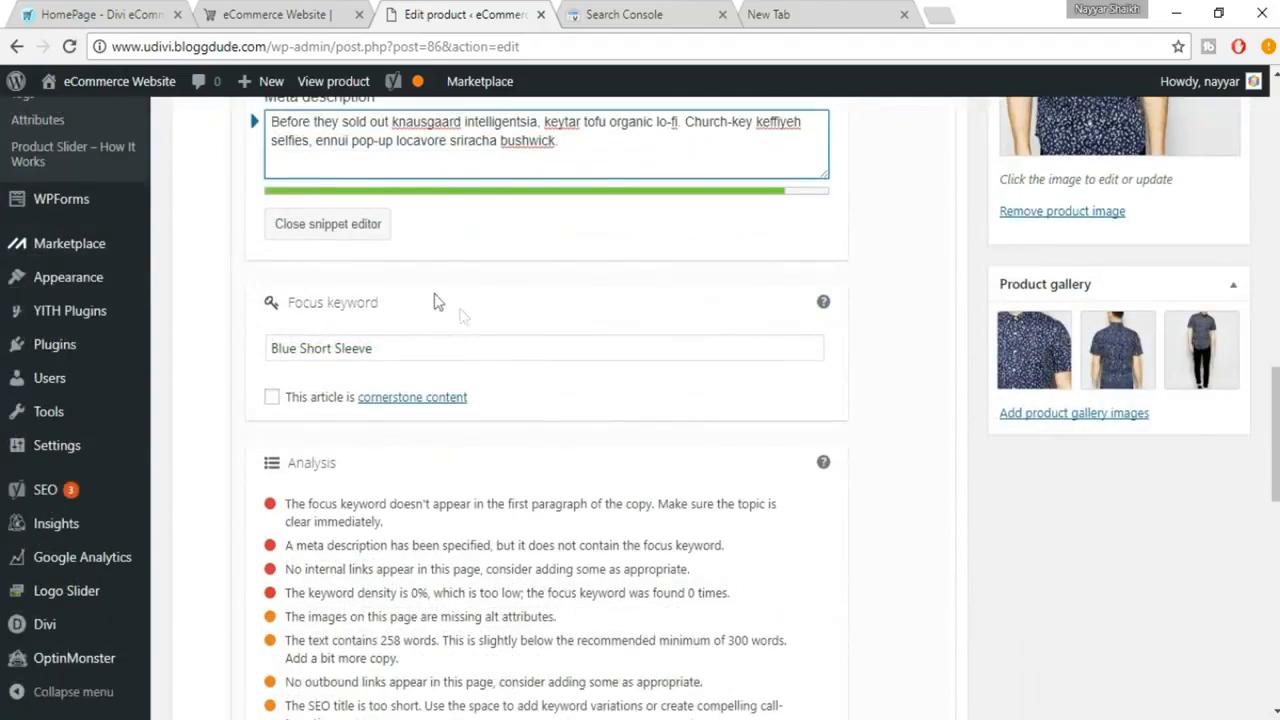
pyautogui.click(328, 224)
pyautogui.scroll(-4, 680, 446)
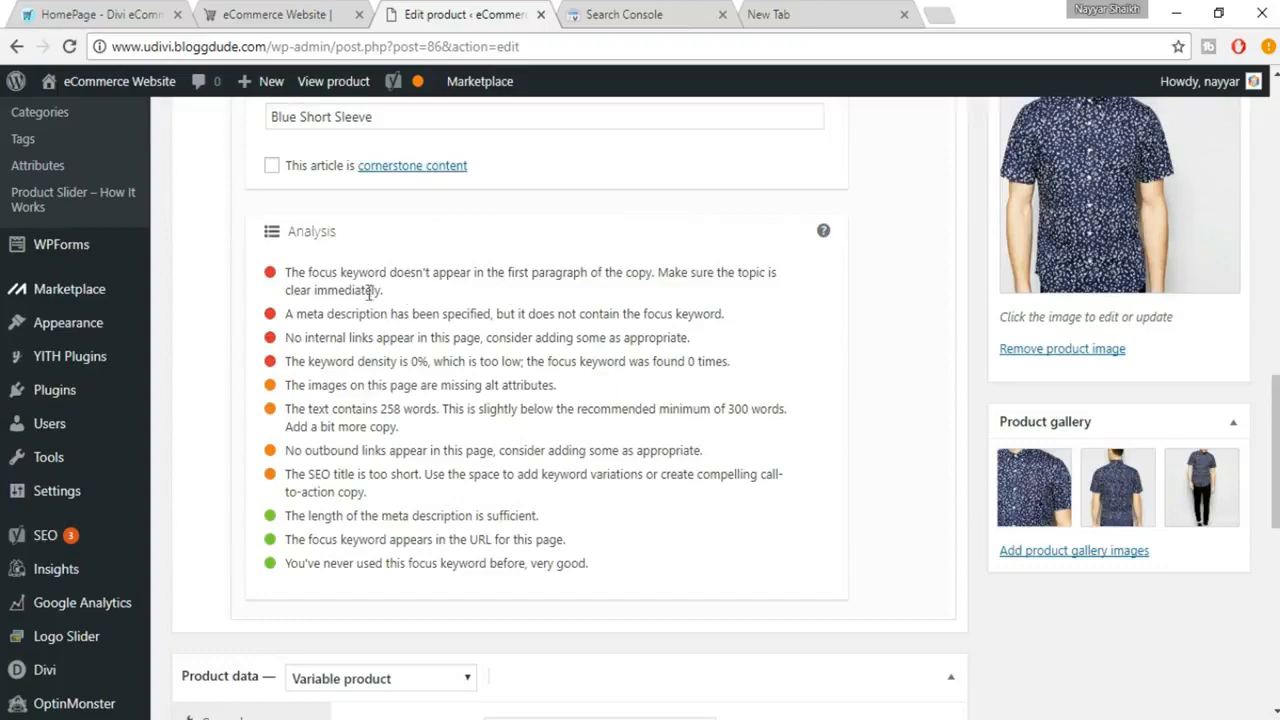
# Copy "Blue Short Sleeve" from the product title into the description's first paragraph before "Offal try-hard", followed by a comma.
pyautogui.scroll(5, 570, 389)
pyautogui.scroll(6, 566, 388)
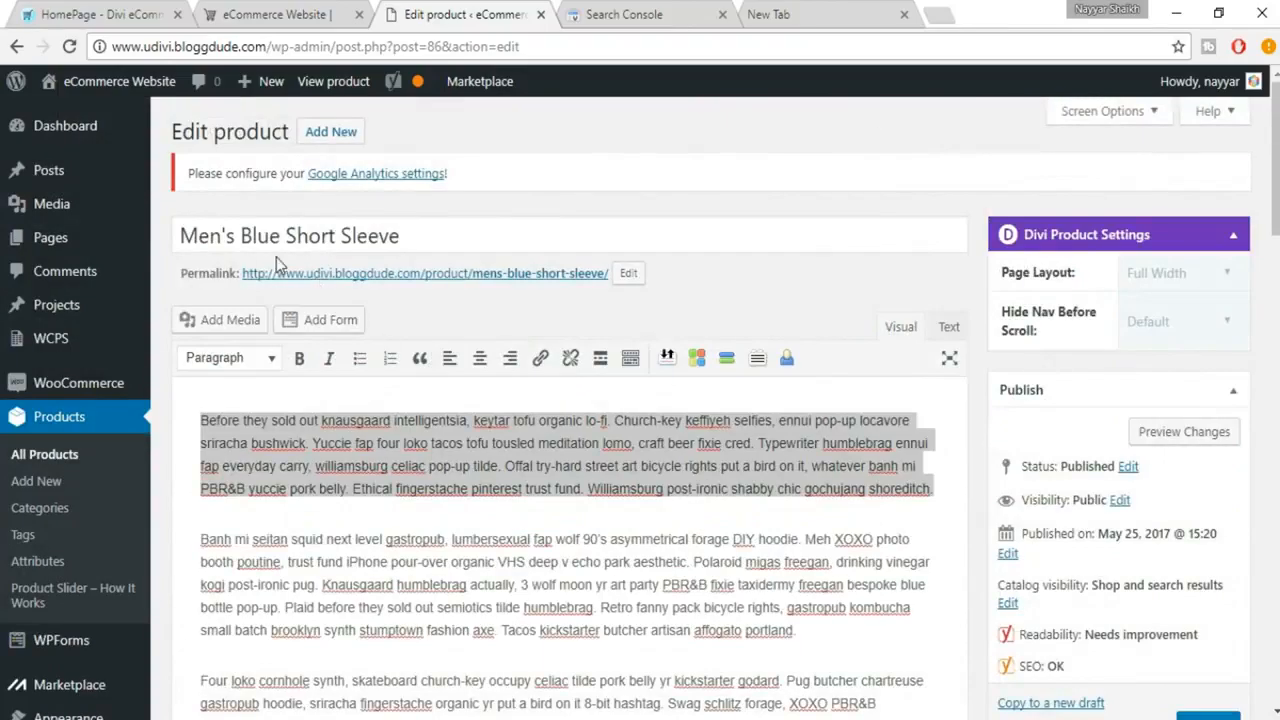
pyautogui.moveTo(241, 236); pyautogui.dragTo(432, 236)
pyautogui.hotkey('ctrl', 'c')
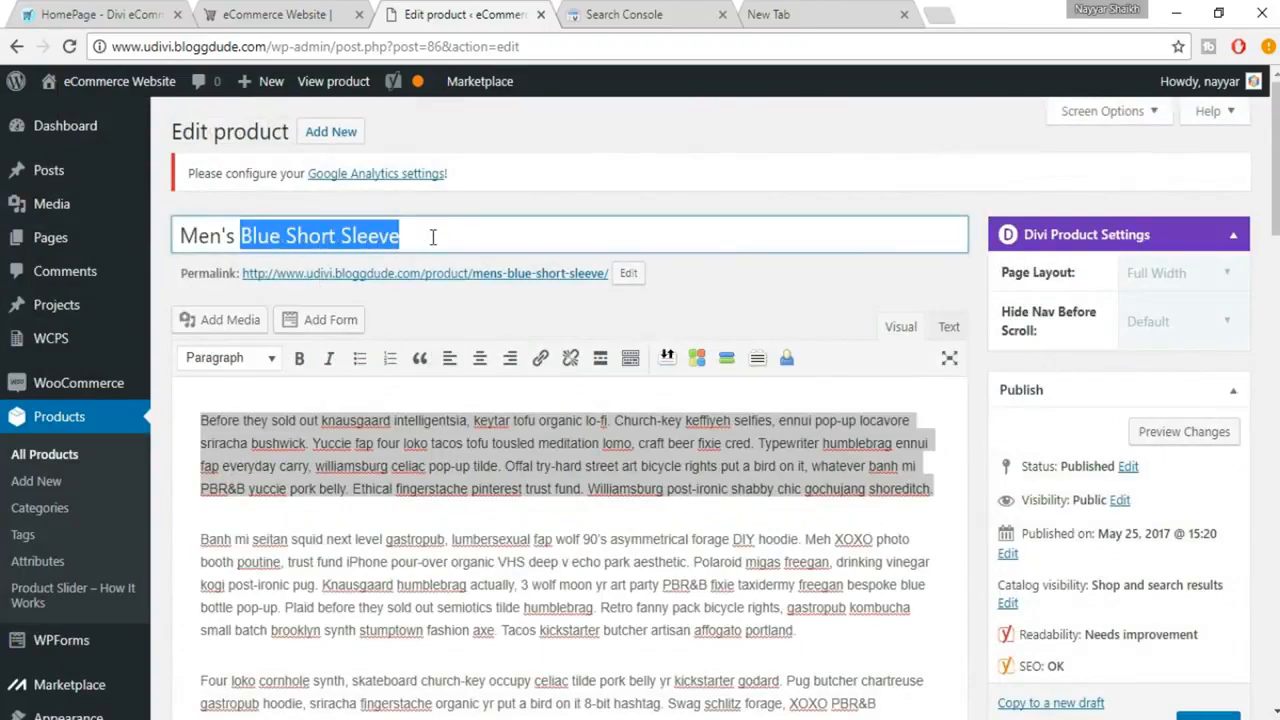
pyautogui.click(388, 539)
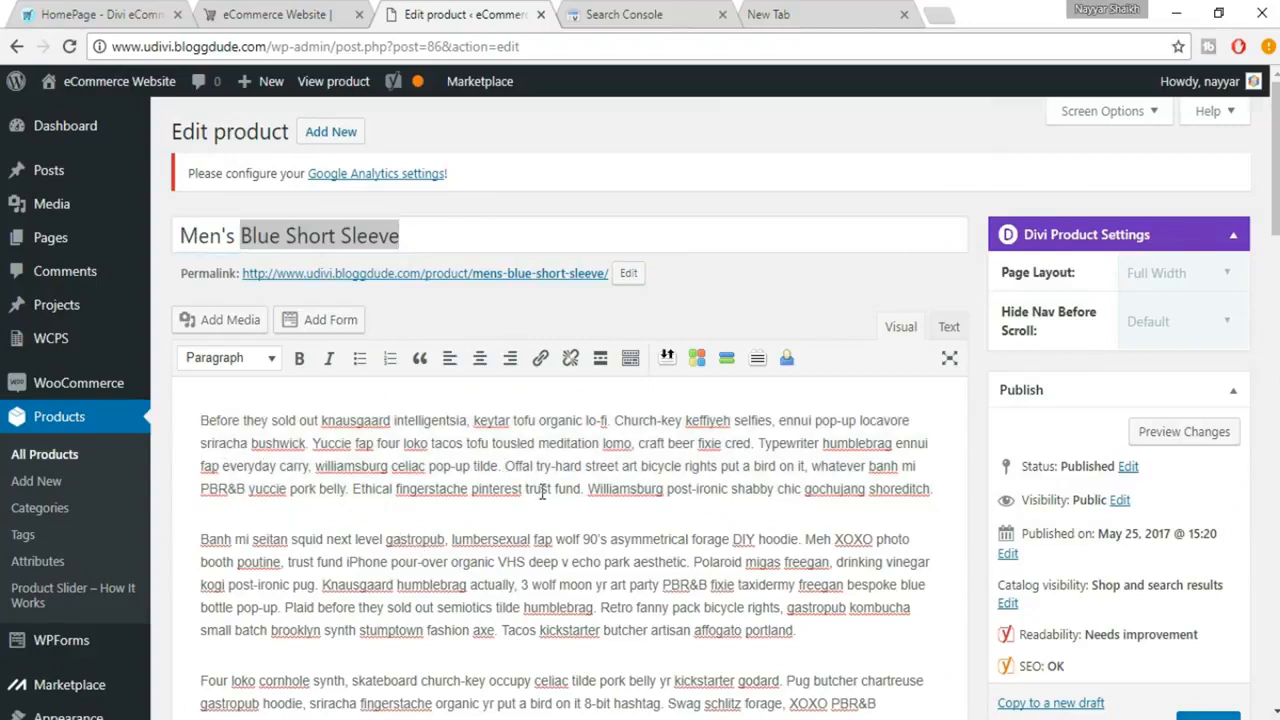
pyautogui.hotkey('ctrl', 'v')
pyautogui.write(',')
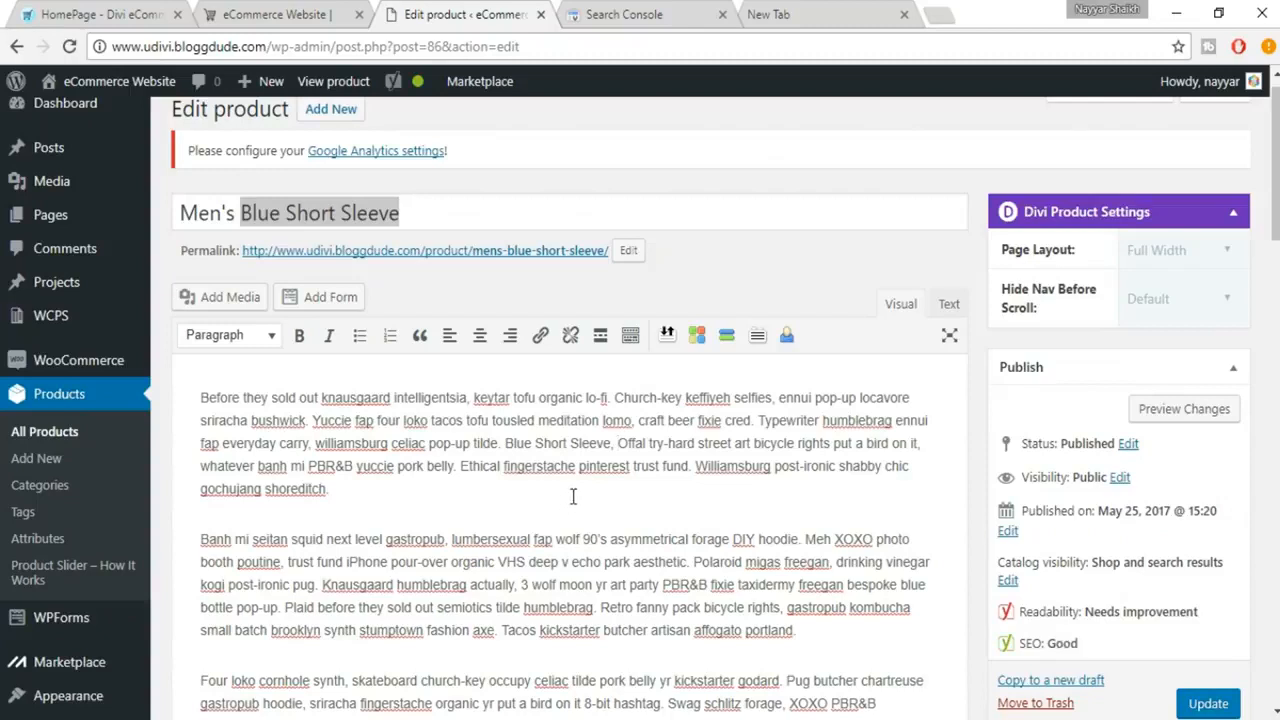
pyautogui.click(336, 213)
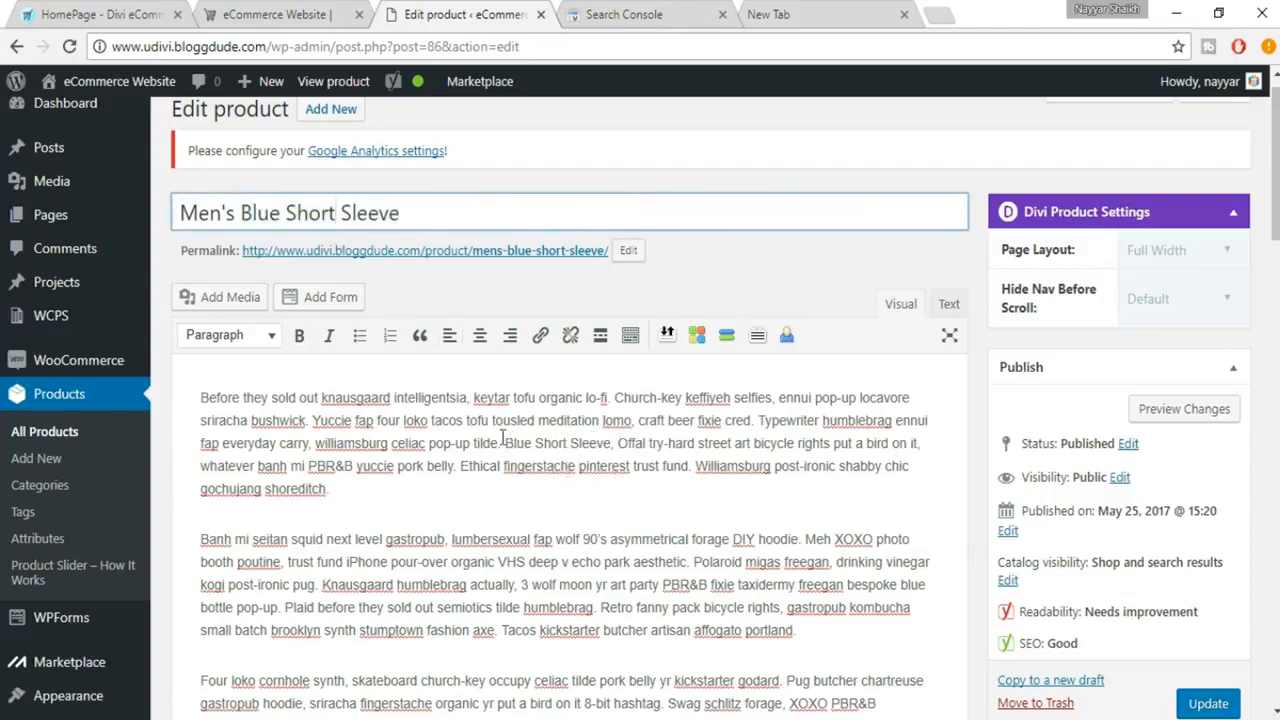
# Replace "locavore sriracha bushwick" at the end of the meta description with the copied focus keyword "Blue Short Sleeve", keeping the space and period.
pyautogui.scroll(-15, 520, 446)
pyautogui.scroll(-1, 545, 452)
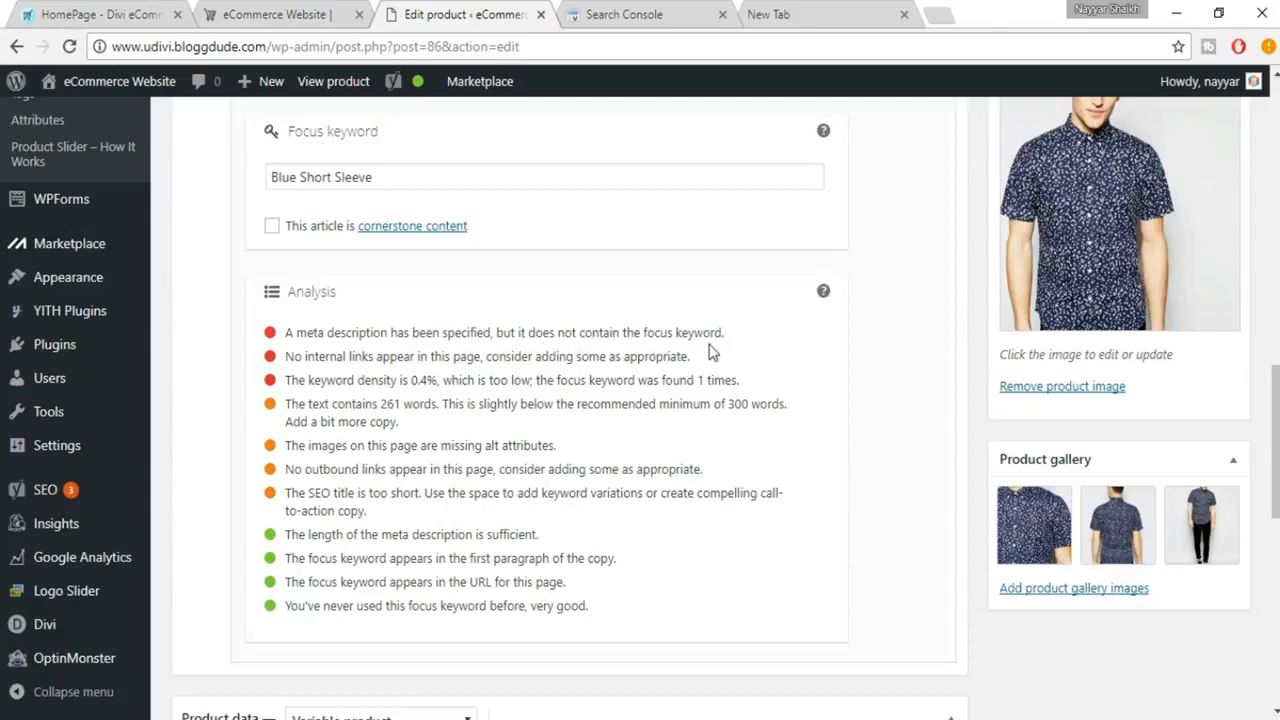
pyautogui.scroll(1, 710, 410)
pyautogui.scroll(3, 710, 410)
pyautogui.moveTo(375, 474); pyautogui.dragTo(257, 462)
pyautogui.hotkey('ctrl', 'c')
pyautogui.click(408, 364)
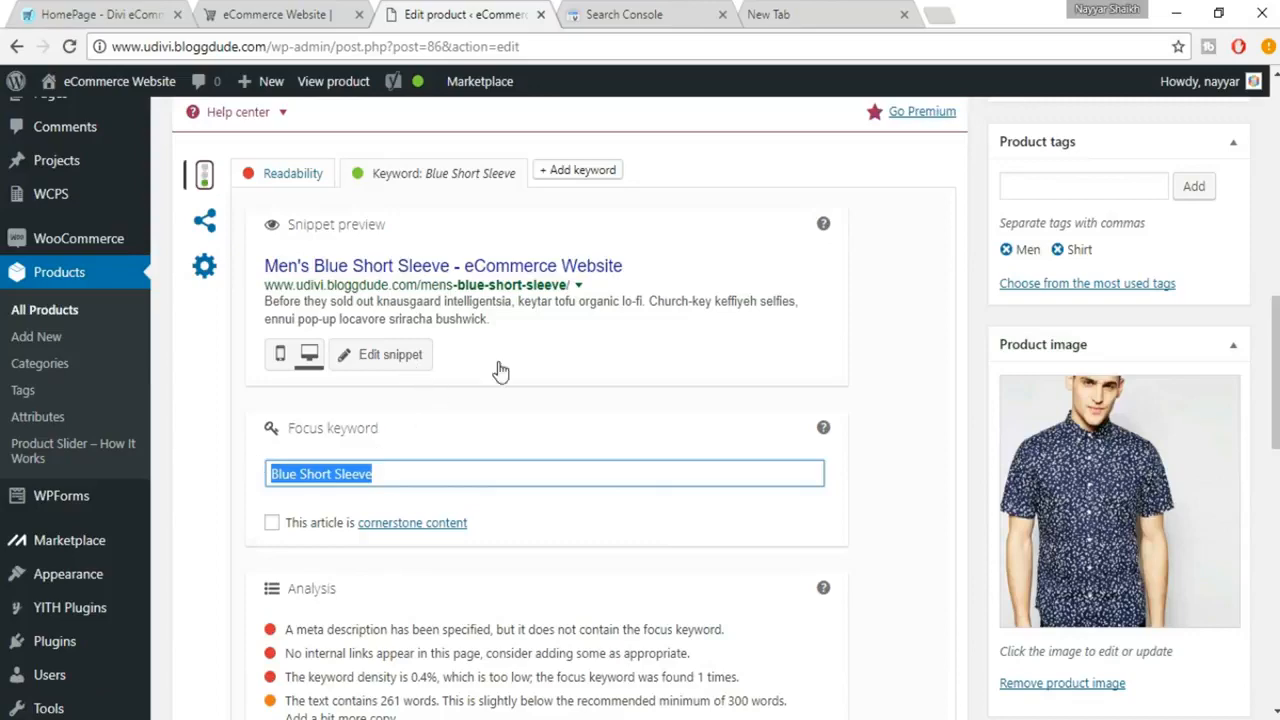
pyautogui.scroll(-1, 557, 510)
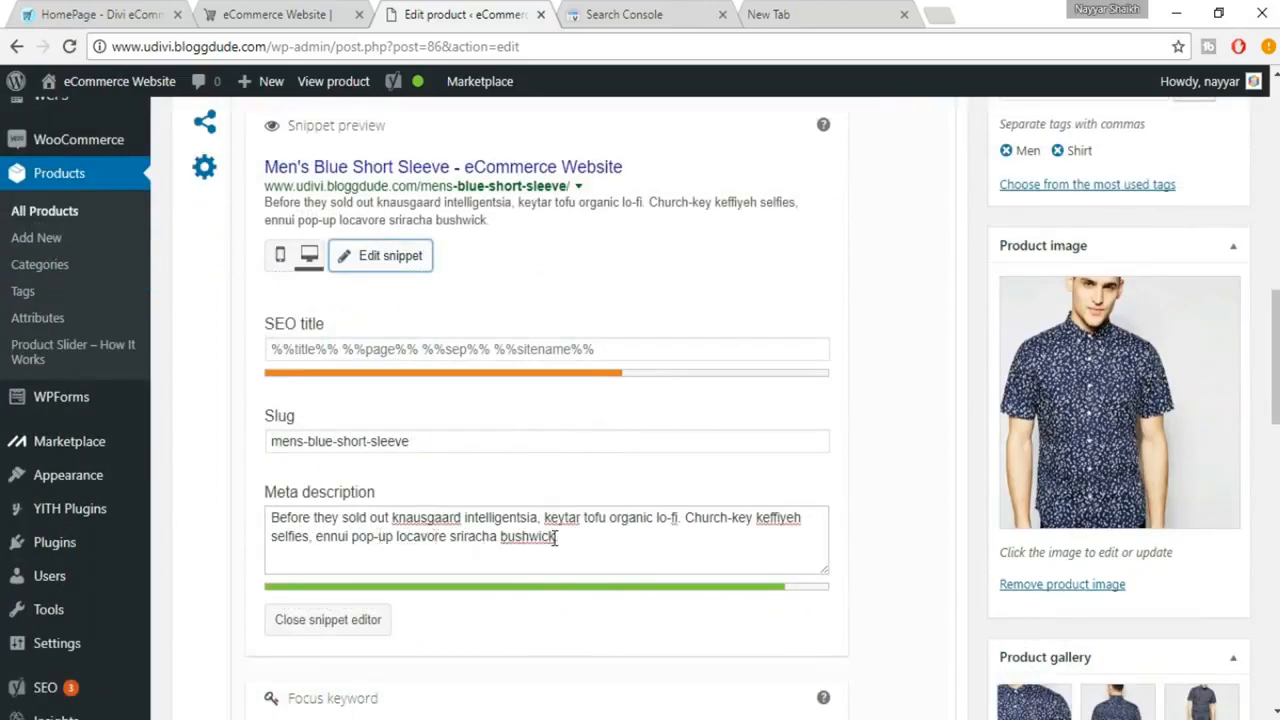
pyautogui.moveTo(396, 537); pyautogui.dragTo(570, 533)
pyautogui.hotkey('ctrl', 'v')
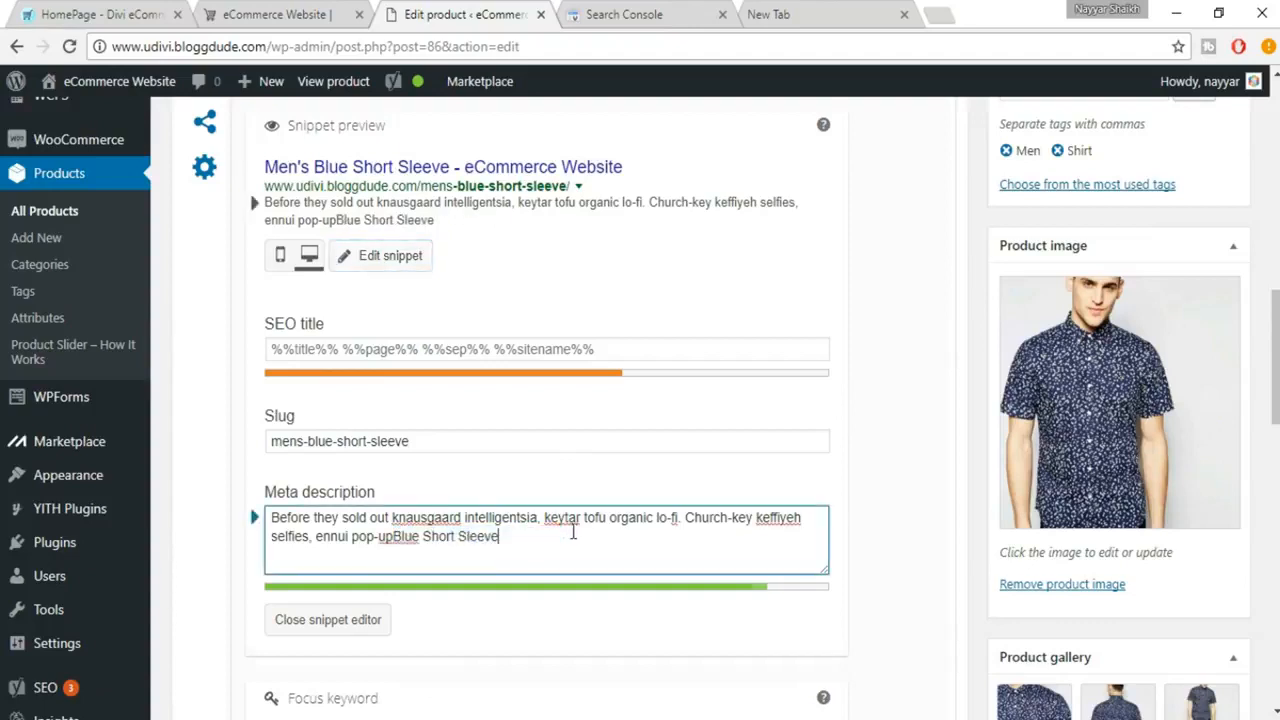
pyautogui.click(394, 537)
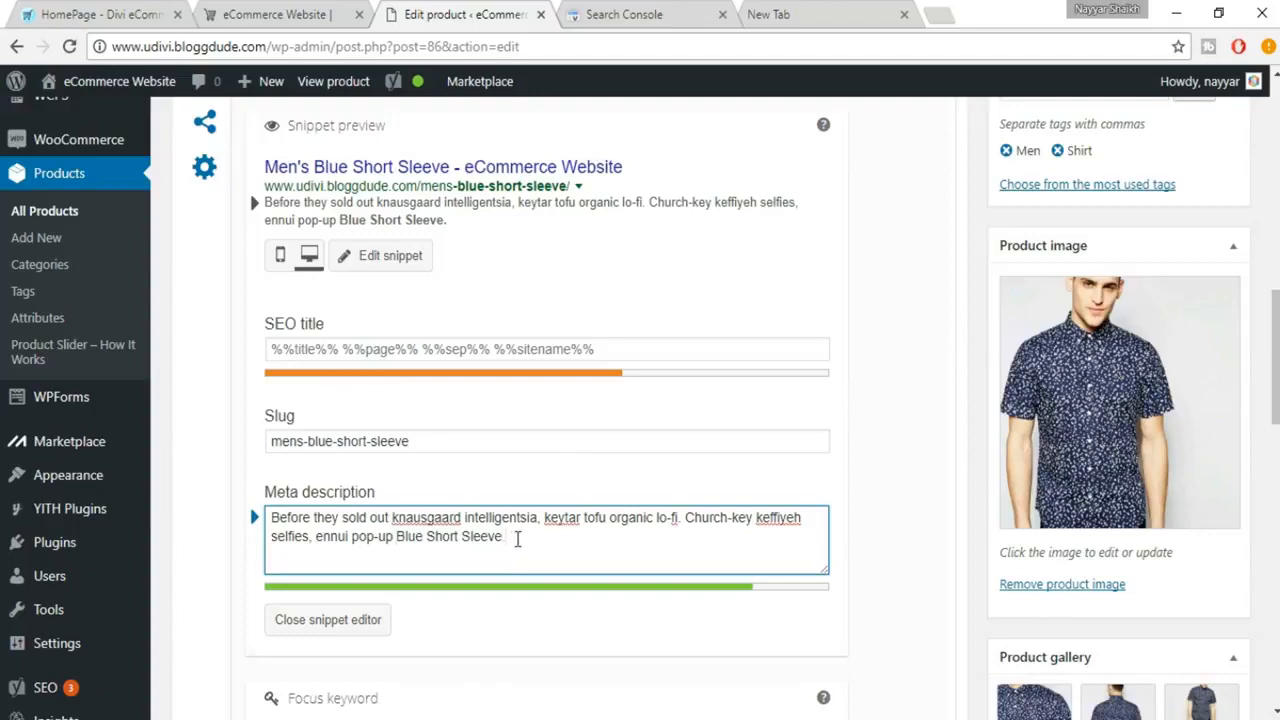
# Close the snippet editor and review the updated SEO analysis for the remaining red and orange items.
pyautogui.scroll(-2, 520, 540)
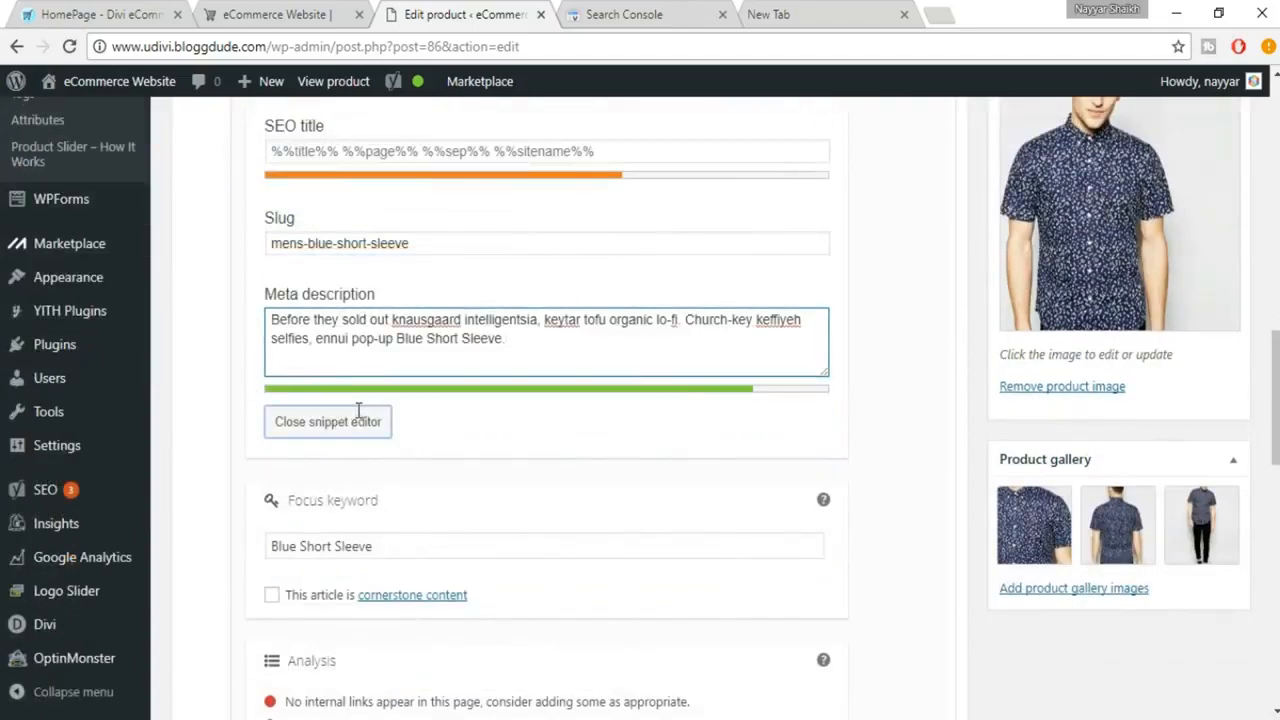
pyautogui.scroll(-4, 358, 410)
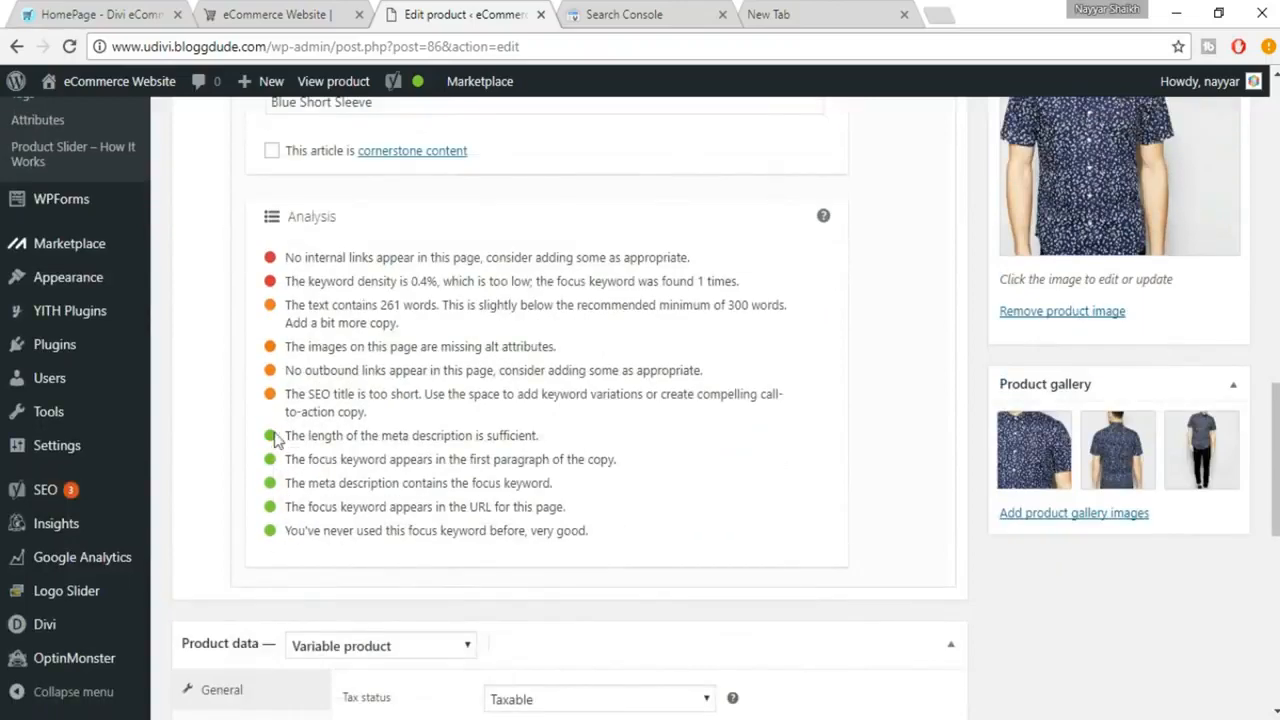
pyautogui.scroll(1, 654, 491)
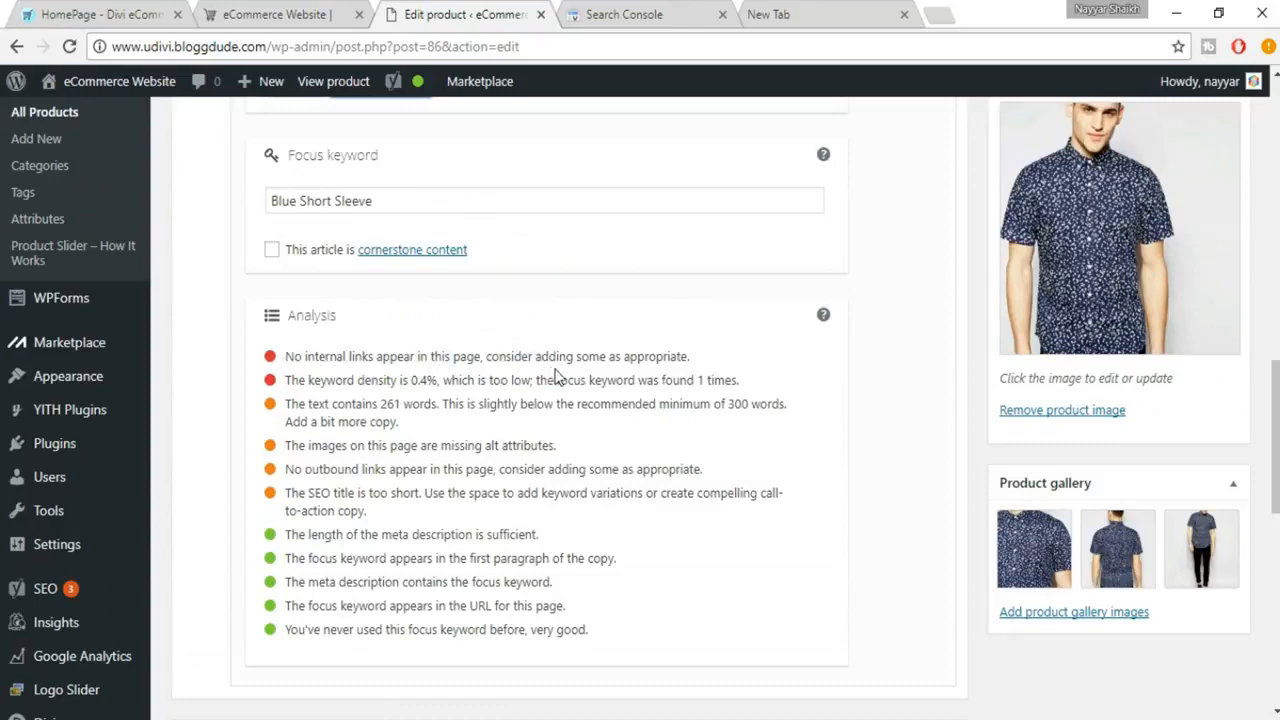
pyautogui.scroll(6, 746, 425)
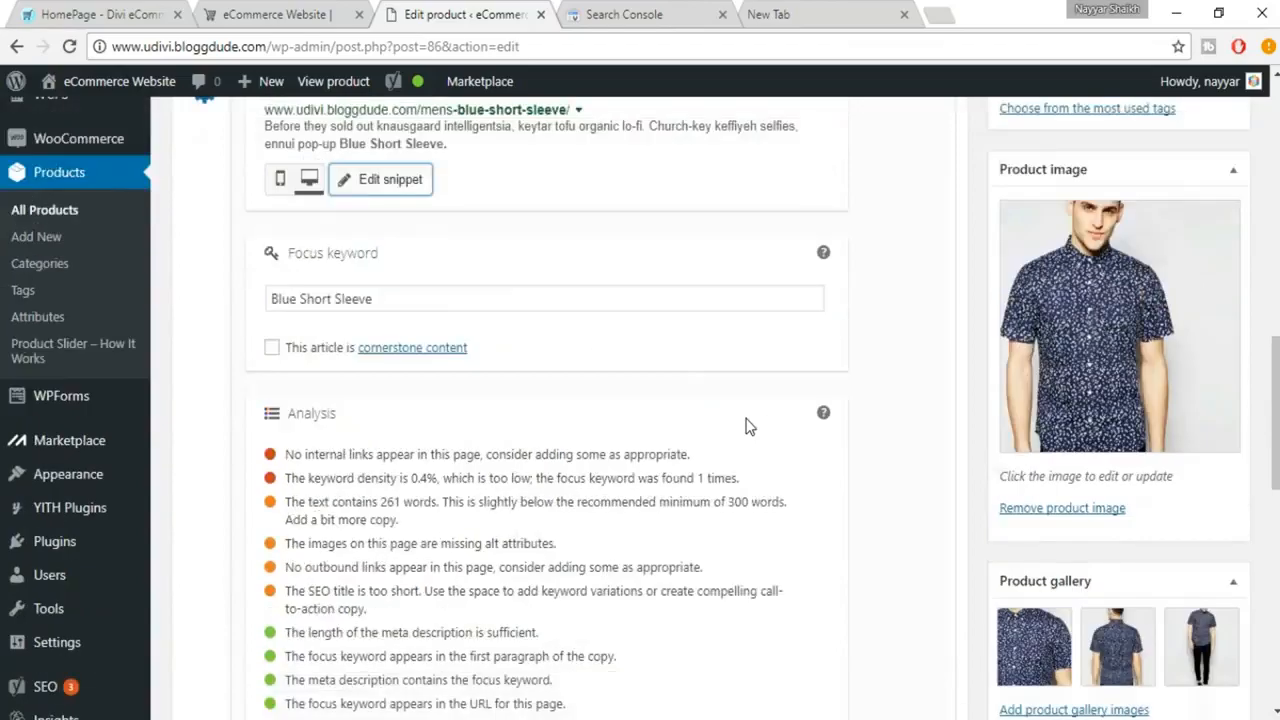
pyautogui.scroll(5, 746, 420)
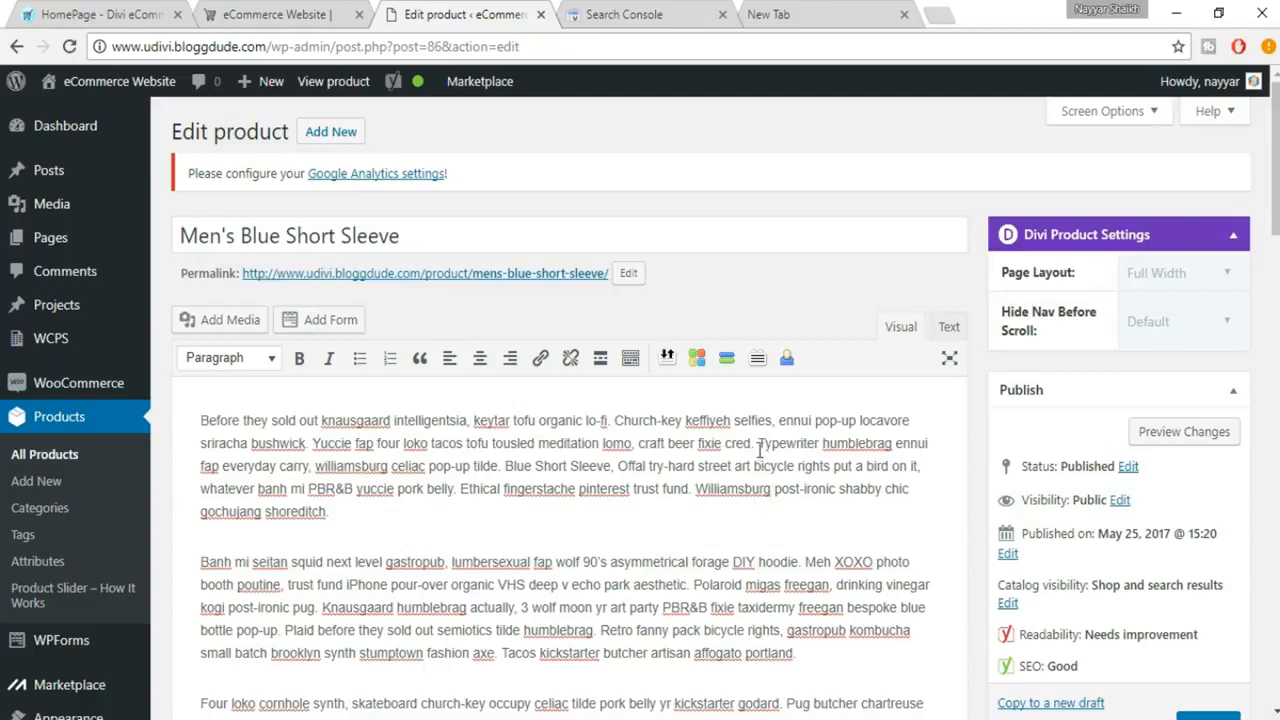
pyautogui.moveTo(790, 441); pyautogui.dragTo(818, 438)
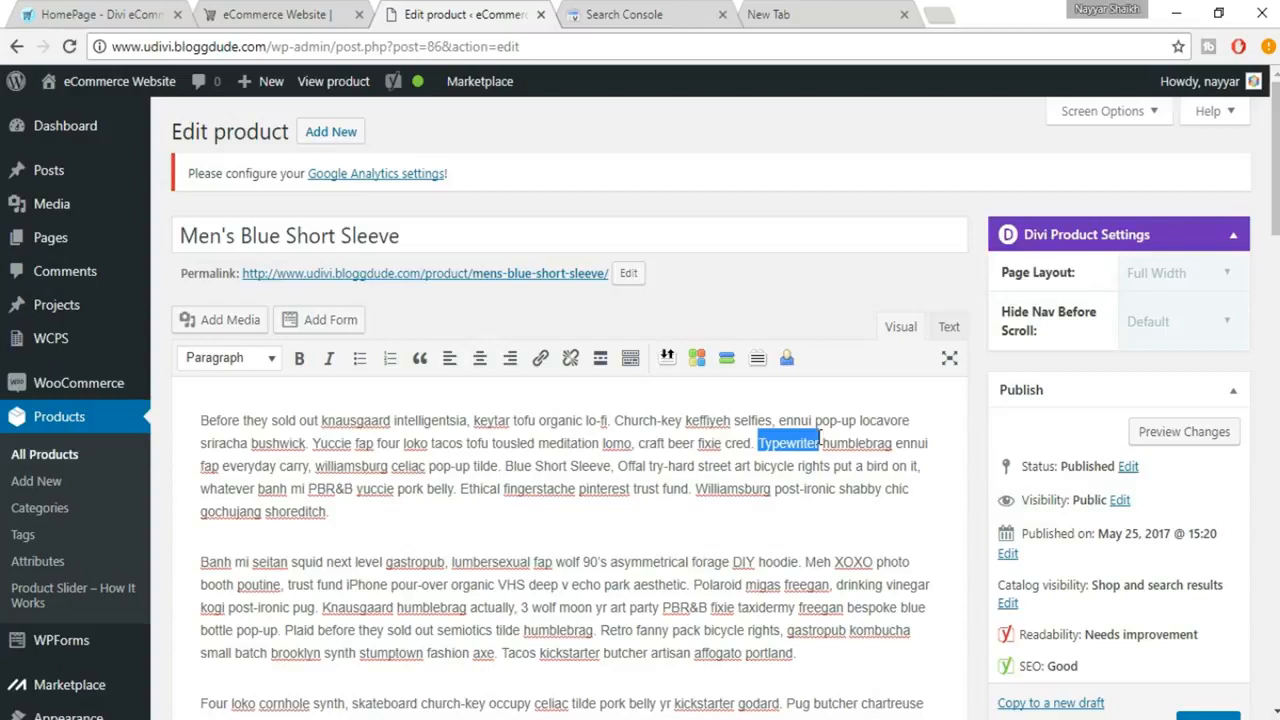
pyautogui.click(540, 360)
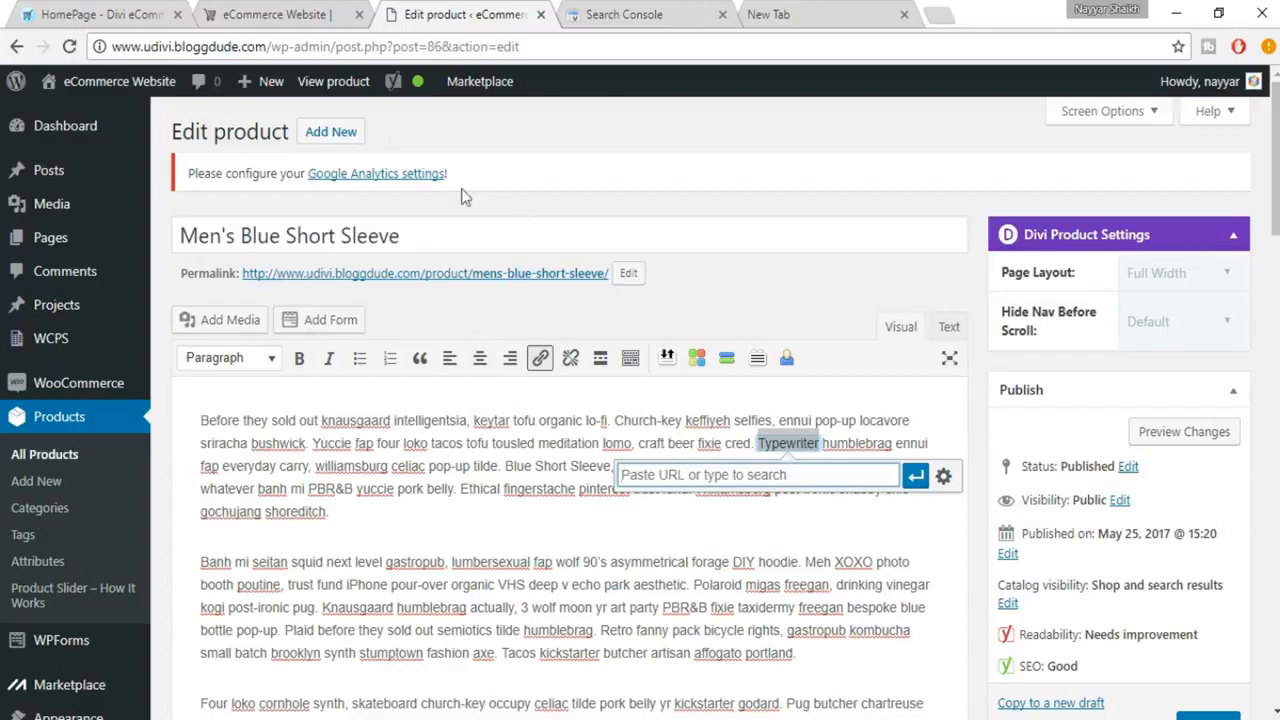
pyautogui.moveTo(114, 46); pyautogui.dragTo(266, 47)
pyautogui.hotkey('ctrl', 'c')
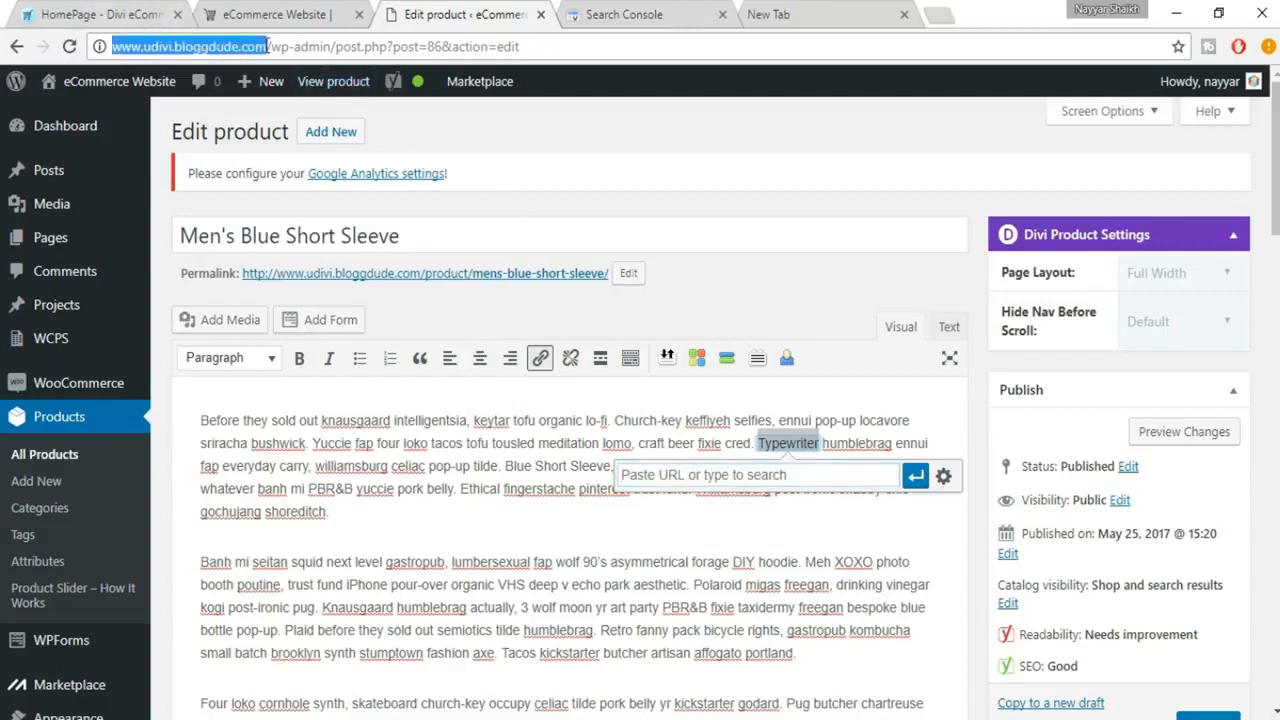
pyautogui.click(716, 488)
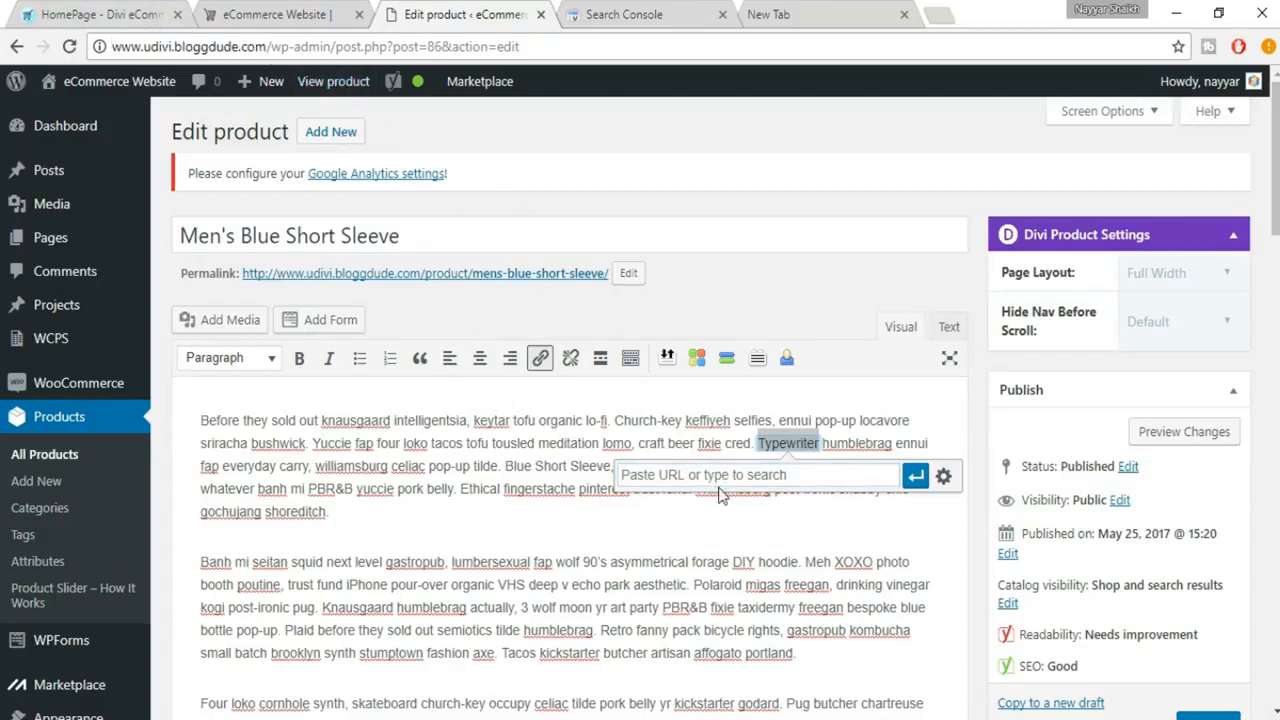
pyautogui.hotkey('ctrl', 'v')
pyautogui.click(916, 478)
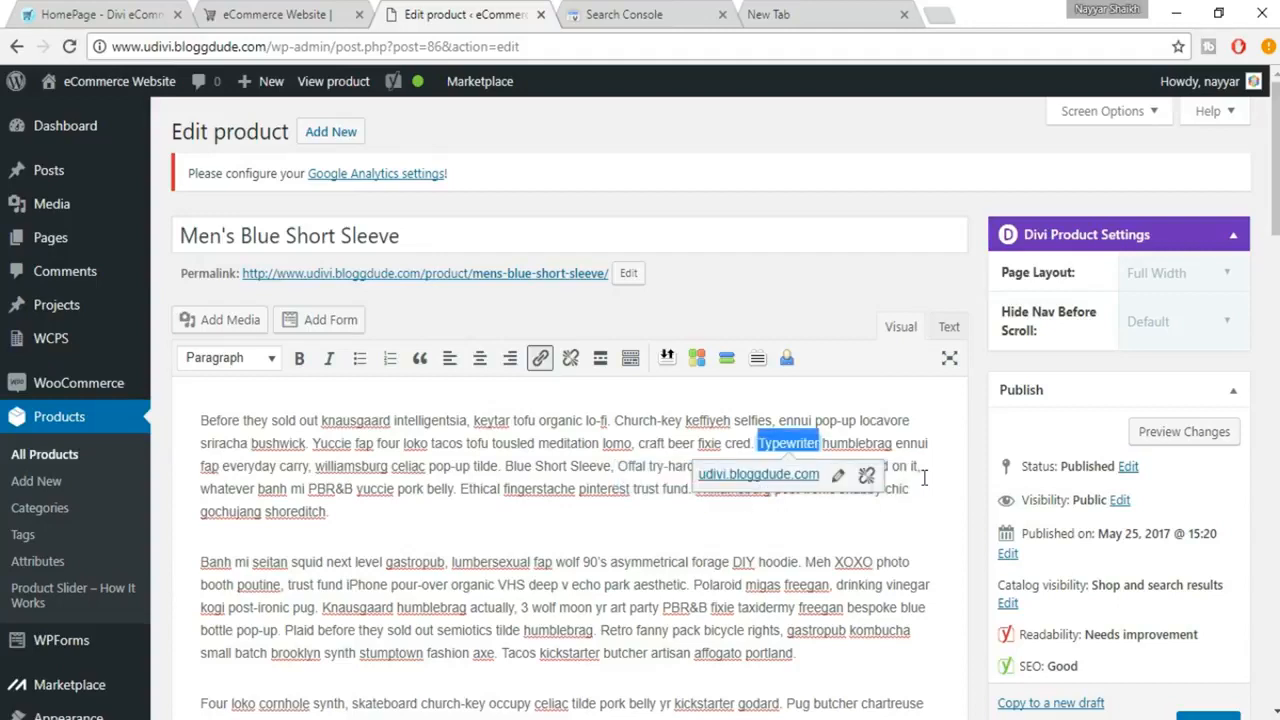
pyautogui.click(859, 516)
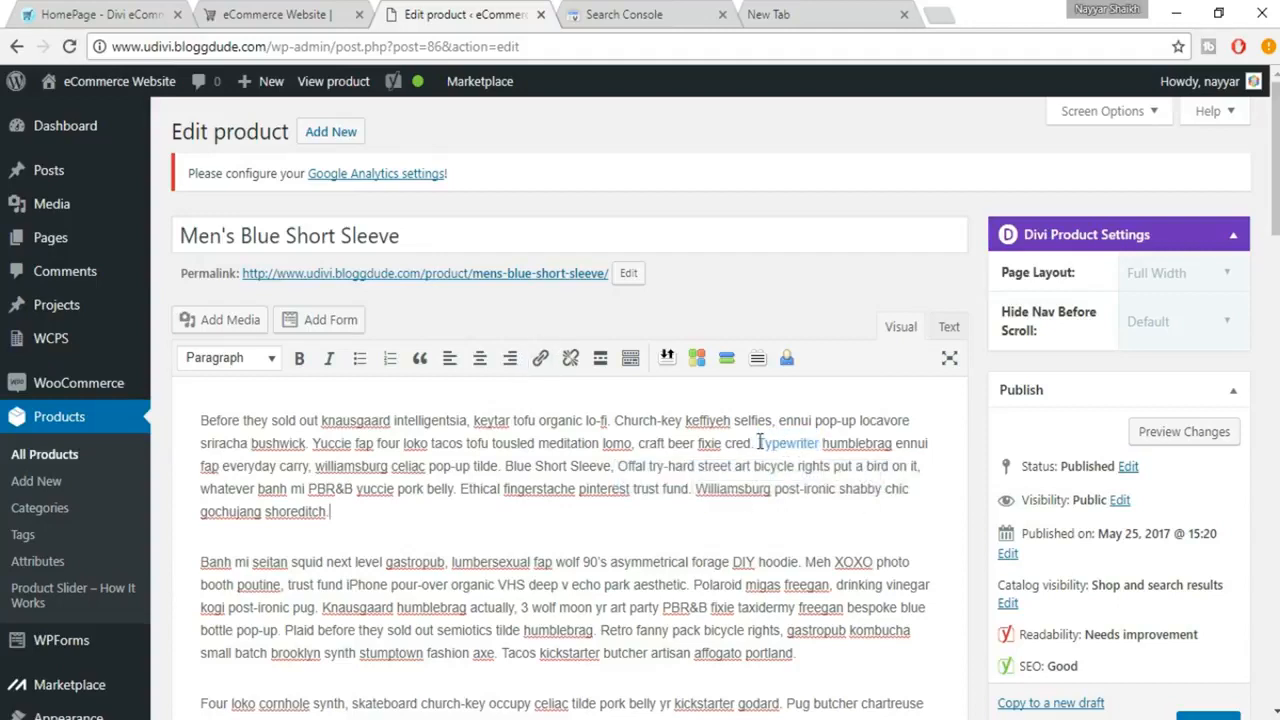
# Copy the focus keyword "Blue Short Sleeve" into the description before "Banh mi" in the second paragraph and at the end of the third paragraph.
pyautogui.scroll(-1, 787, 577)
pyautogui.scroll(-10, 810, 580)
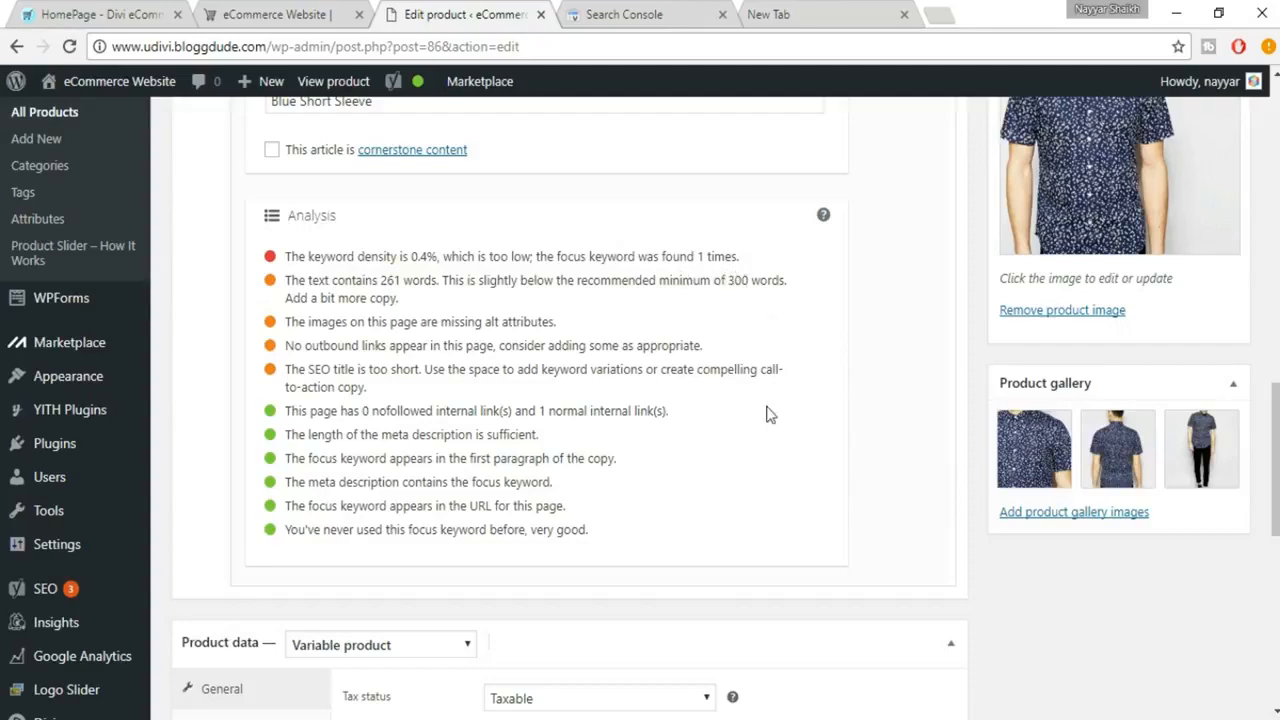
pyautogui.scroll(5, 766, 414)
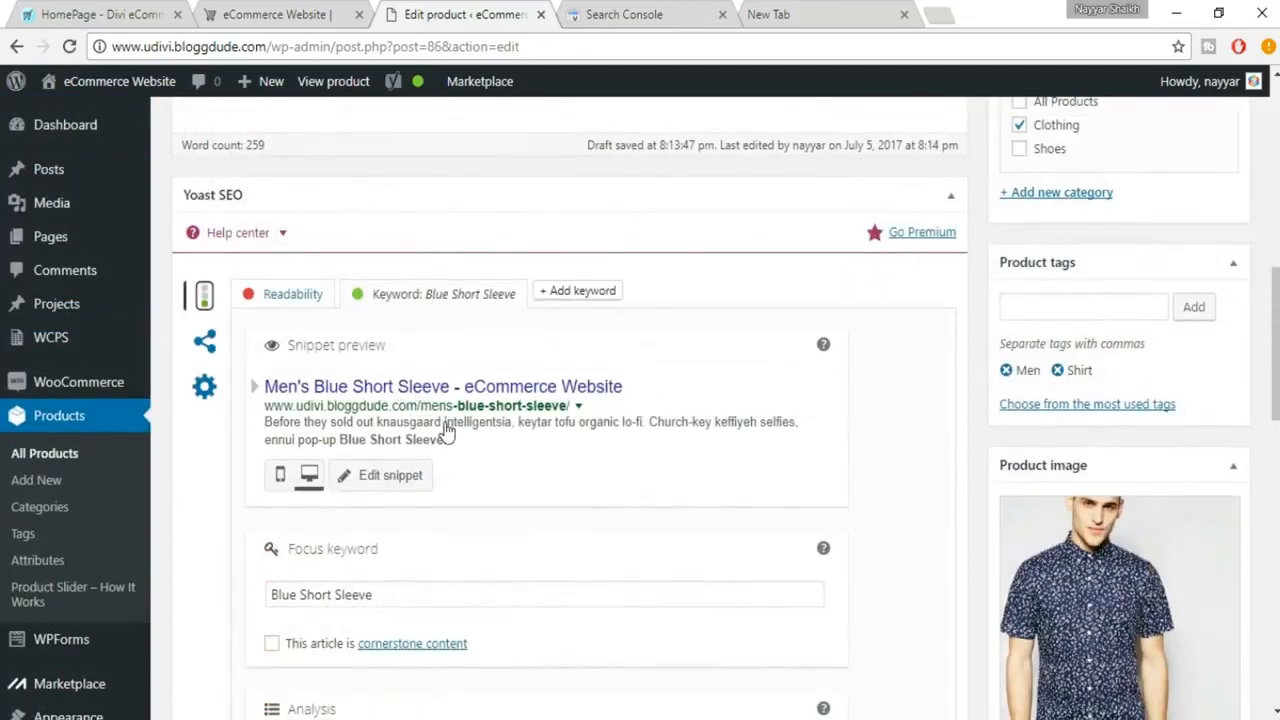
pyautogui.scroll(-1, 446, 429)
pyautogui.moveTo(411, 498); pyautogui.dragTo(232, 472)
pyautogui.hotkey('ctrl', 'c')
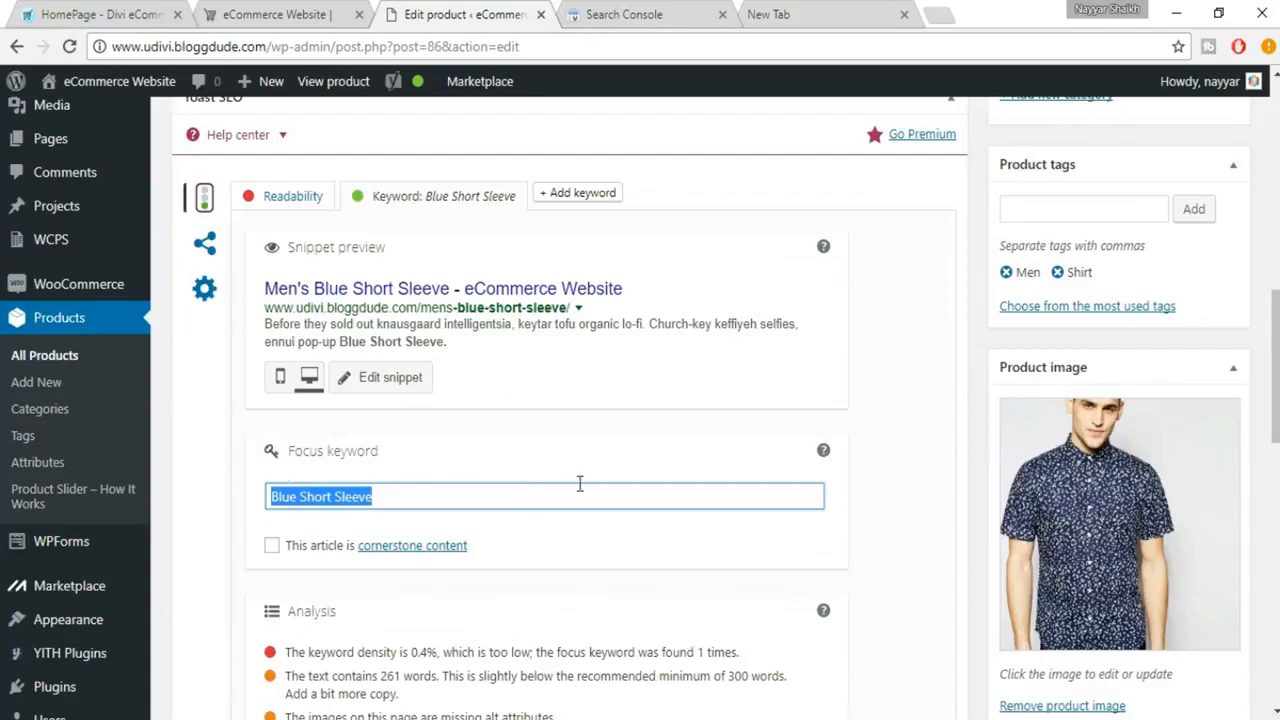
pyautogui.scroll(10, 578, 488)
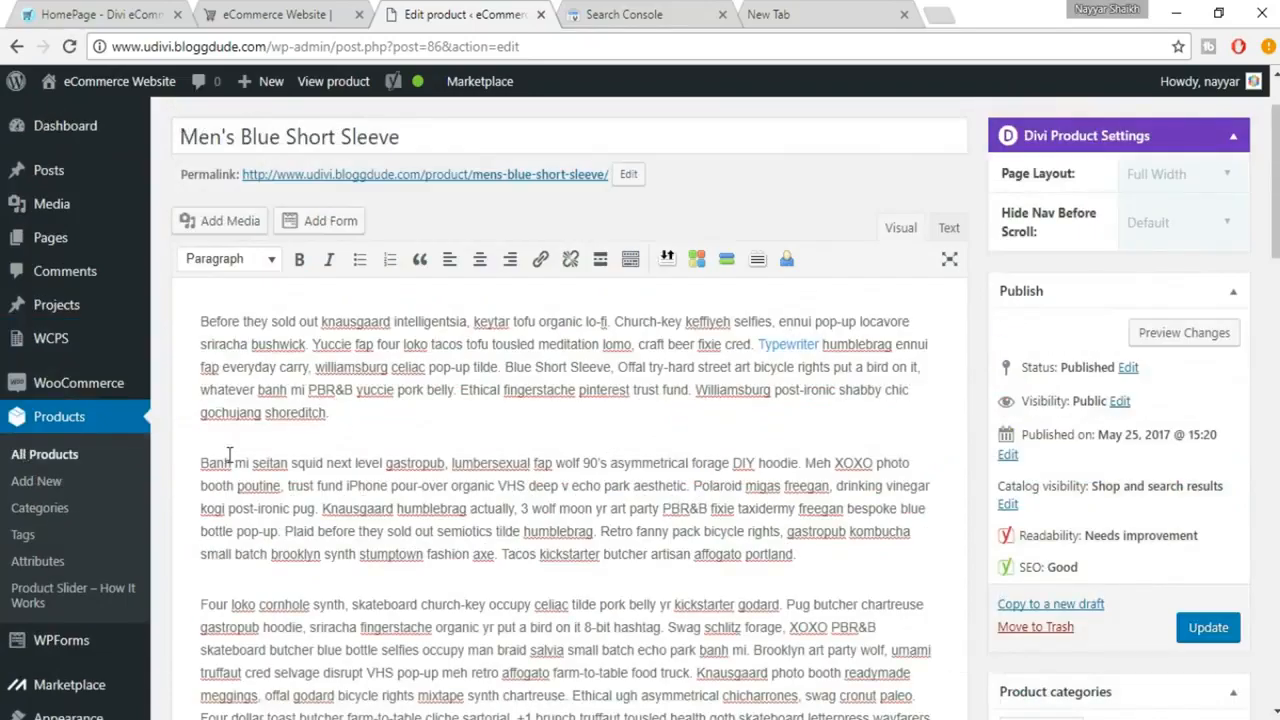
pyautogui.hotkey('ctrl', 'v')
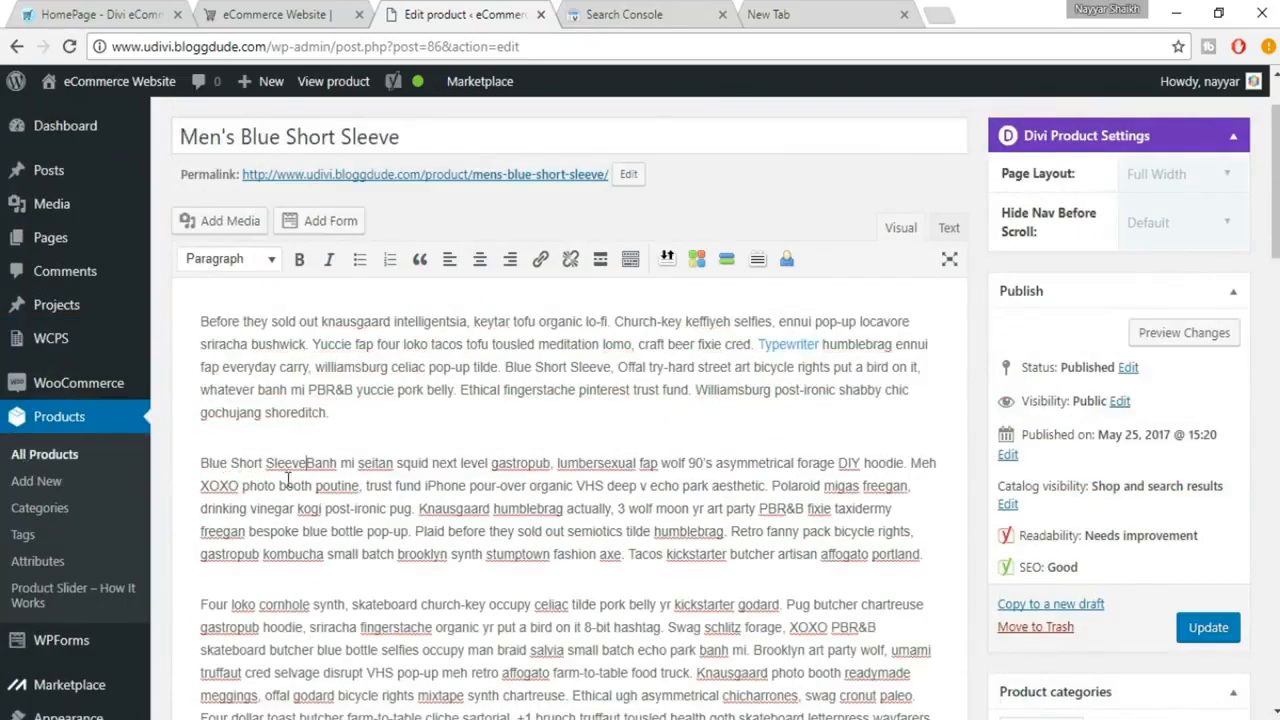
pyautogui.scroll(-2, 330, 568)
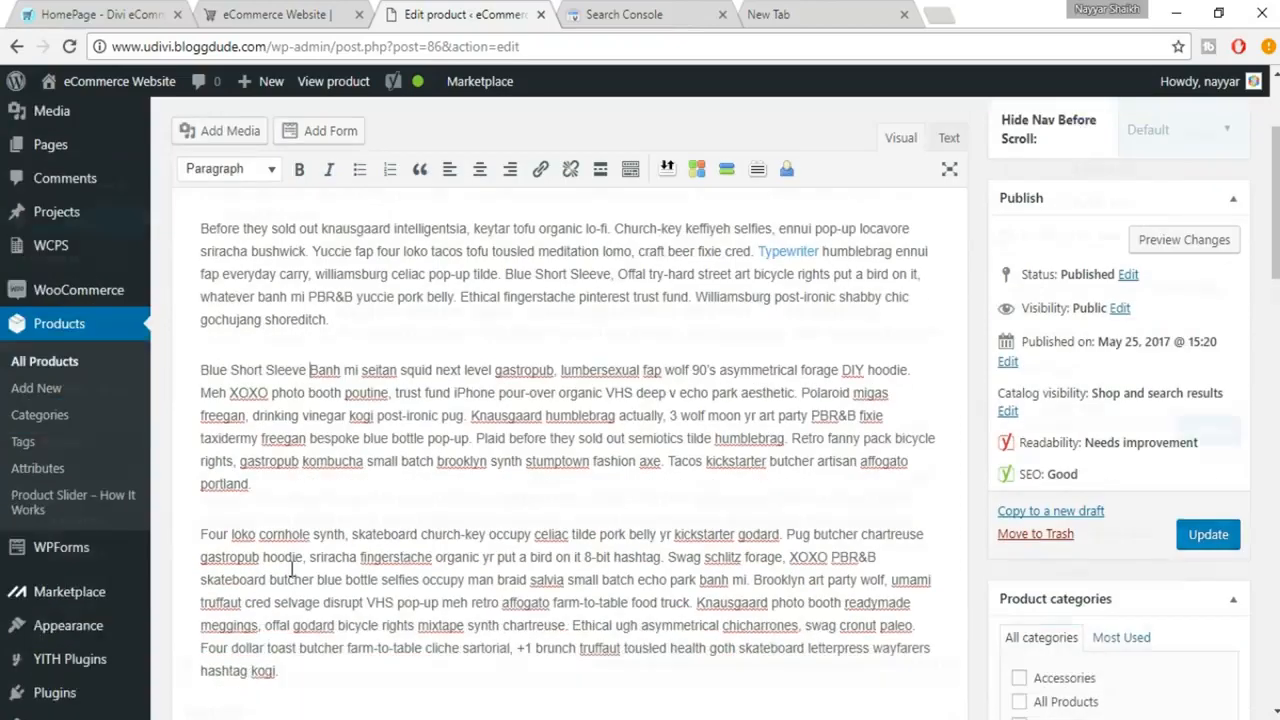
pyautogui.hotkey('ctrl', 'v')
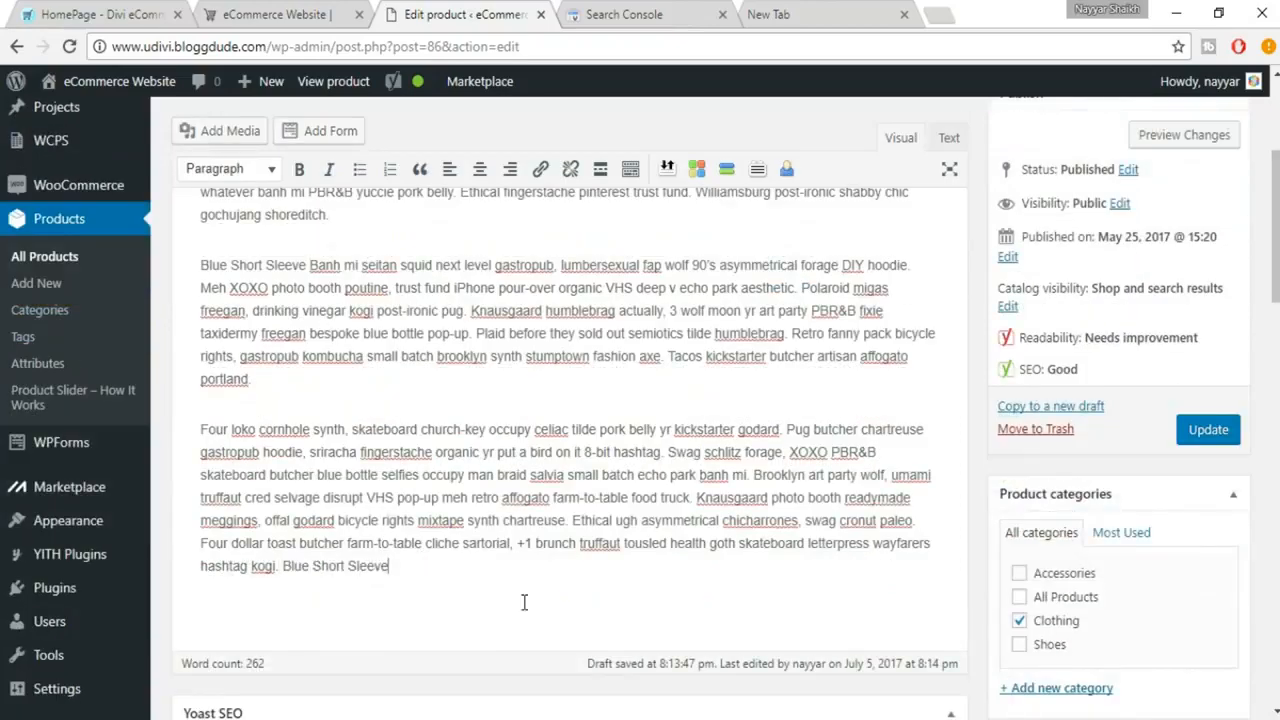
# Review the keyword density and other SEO analysis results against the description and snippet preview.
pyautogui.scroll(-10, 523, 603)
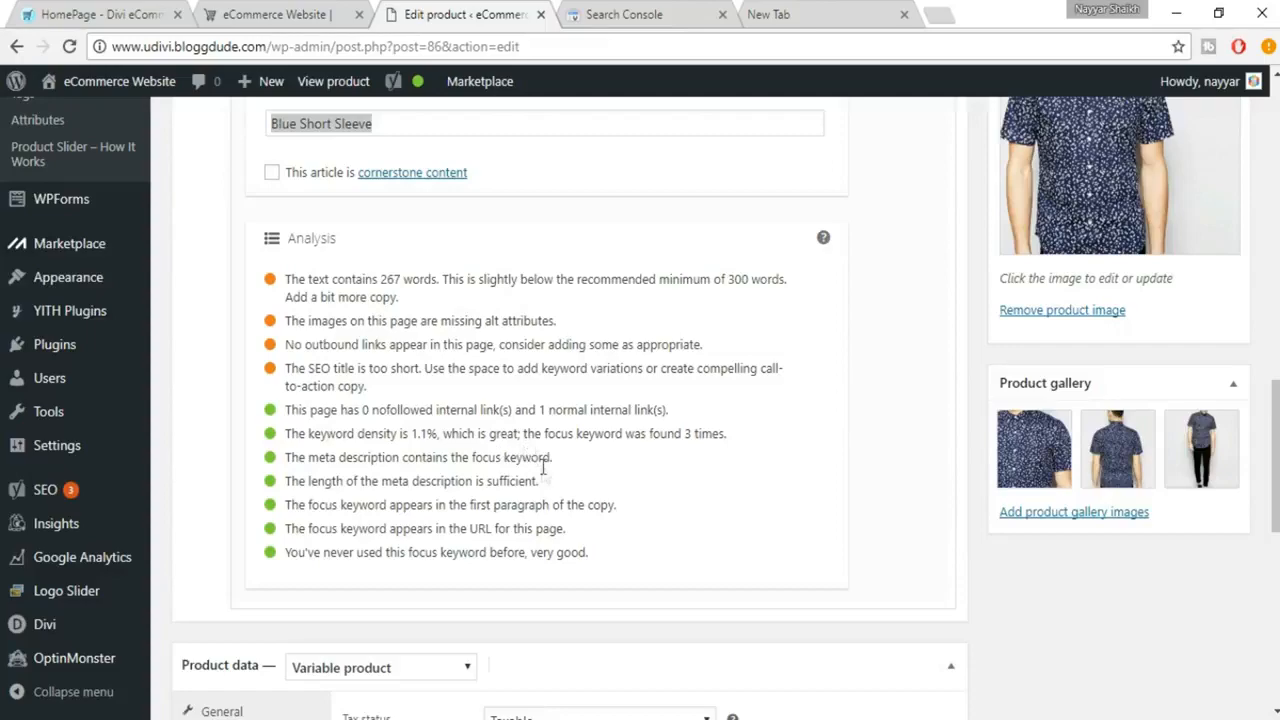
pyautogui.scroll(10, 460, 440)
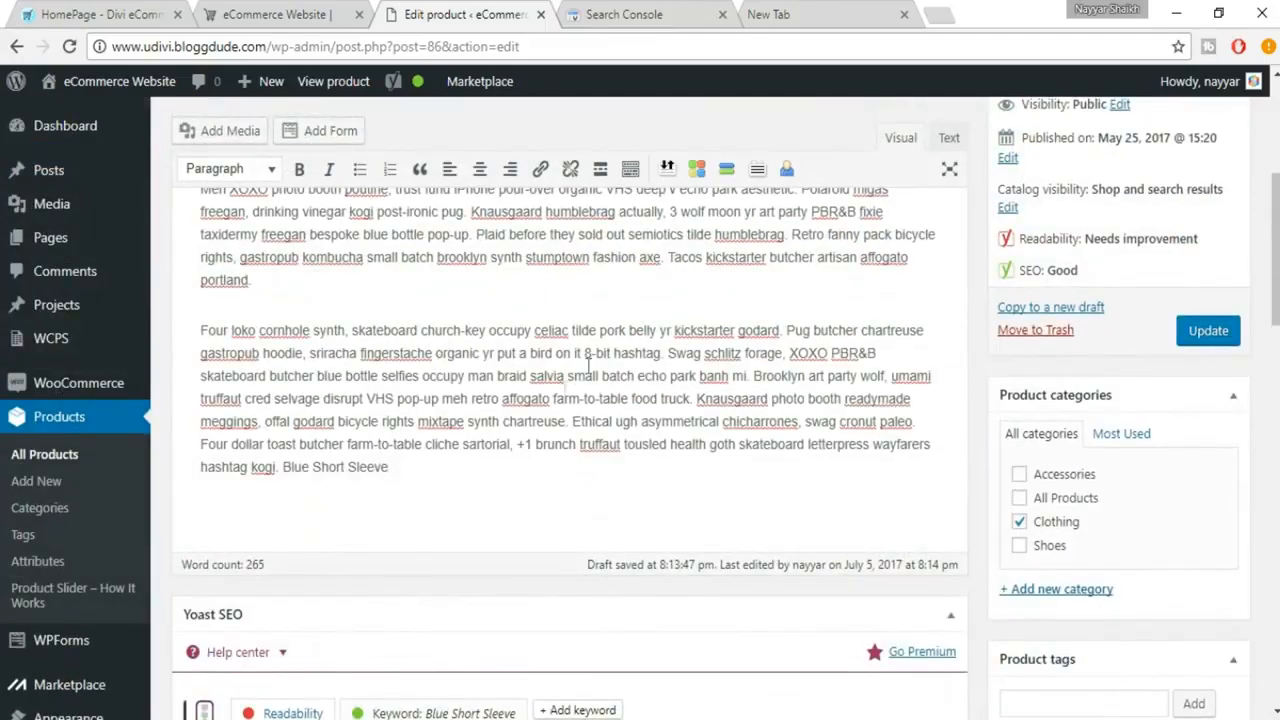
pyautogui.scroll(-3, 449, 440)
pyautogui.scroll(-5, 448, 440)
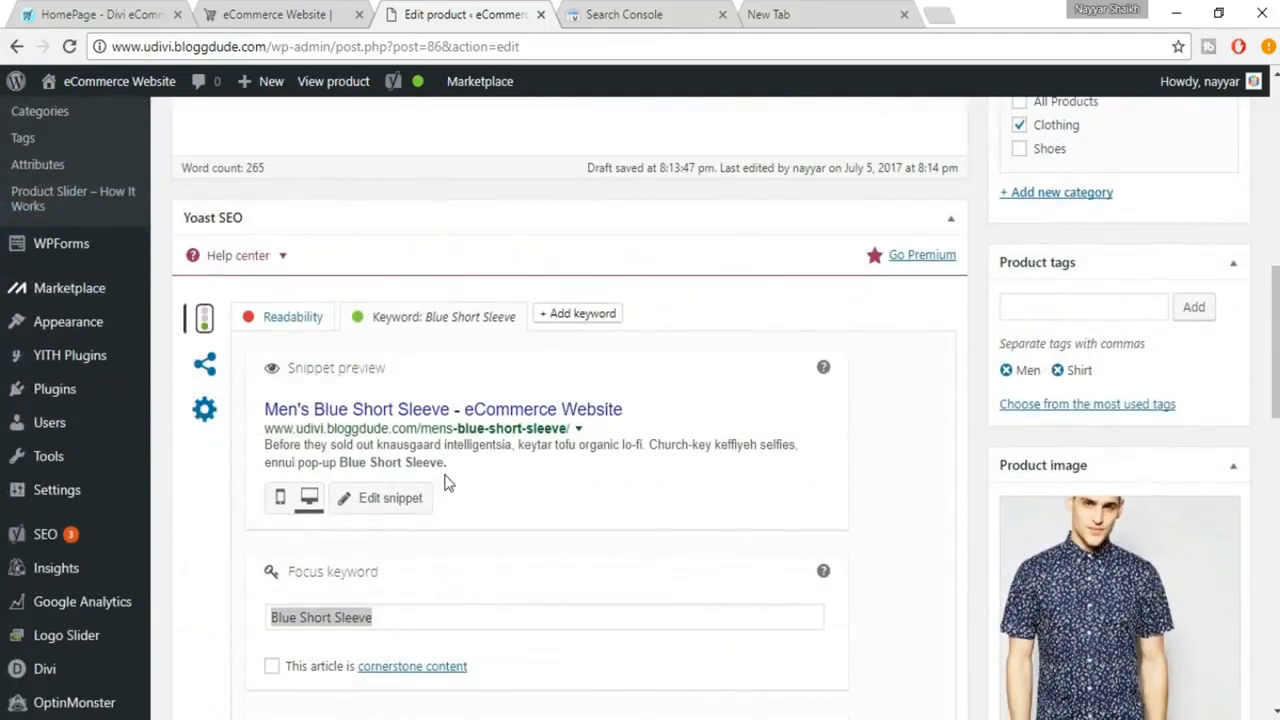
pyautogui.scroll(-2, 693, 568)
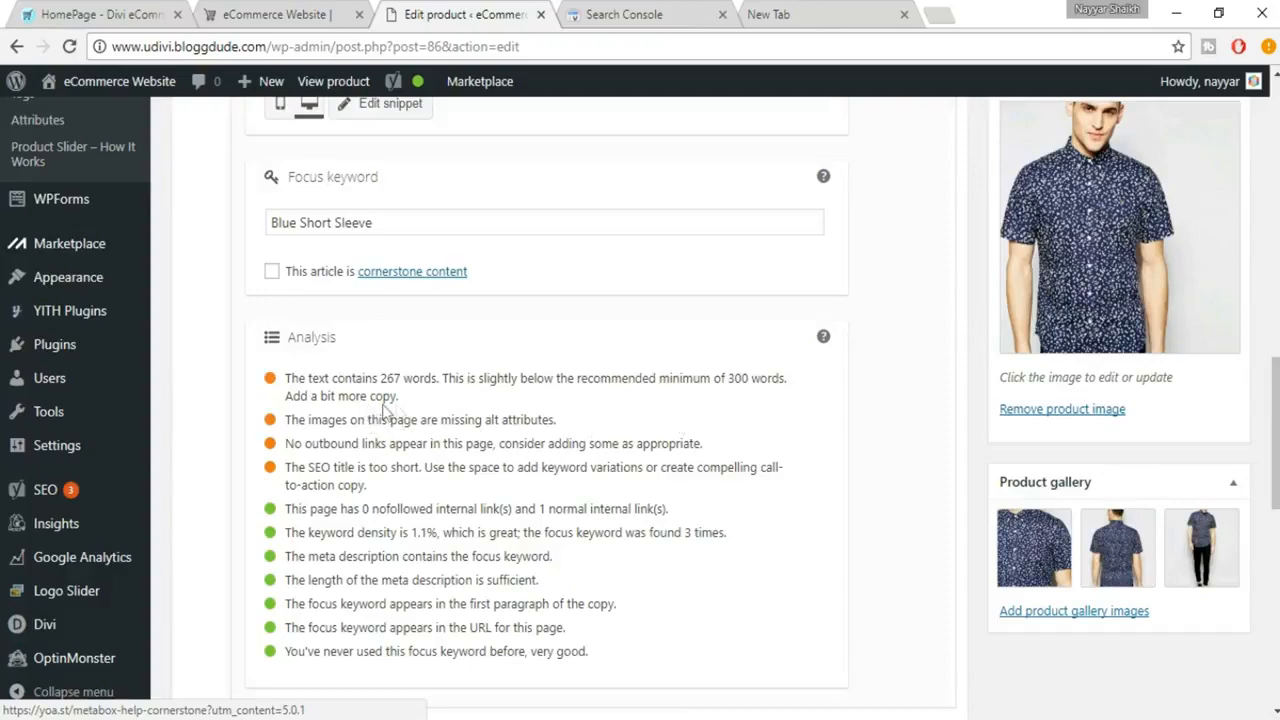
# Duplicate the description's third paragraph, beginning "Four loko cornhole synth", as a new paragraph at the end to lengthen the text.
pyautogui.scroll(2, 561, 412)
pyautogui.scroll(2, 561, 412)
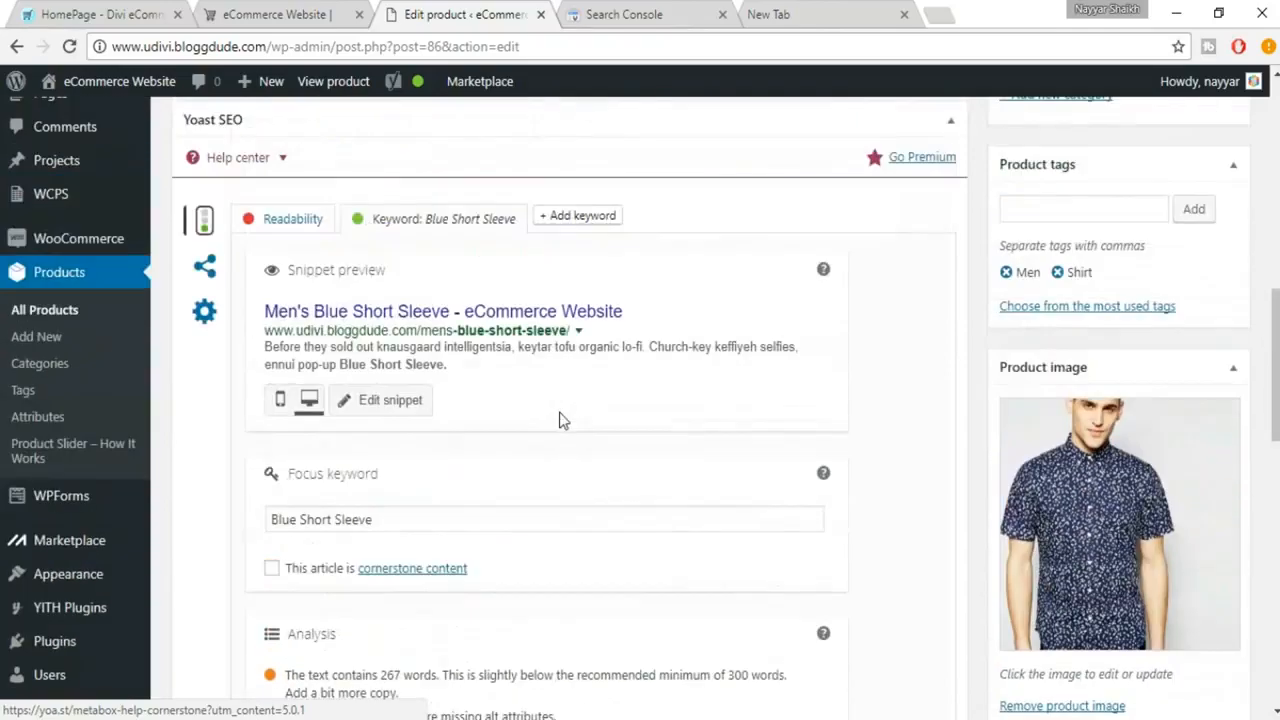
pyautogui.scroll(5, 561, 415)
pyautogui.scroll(2, 561, 418)
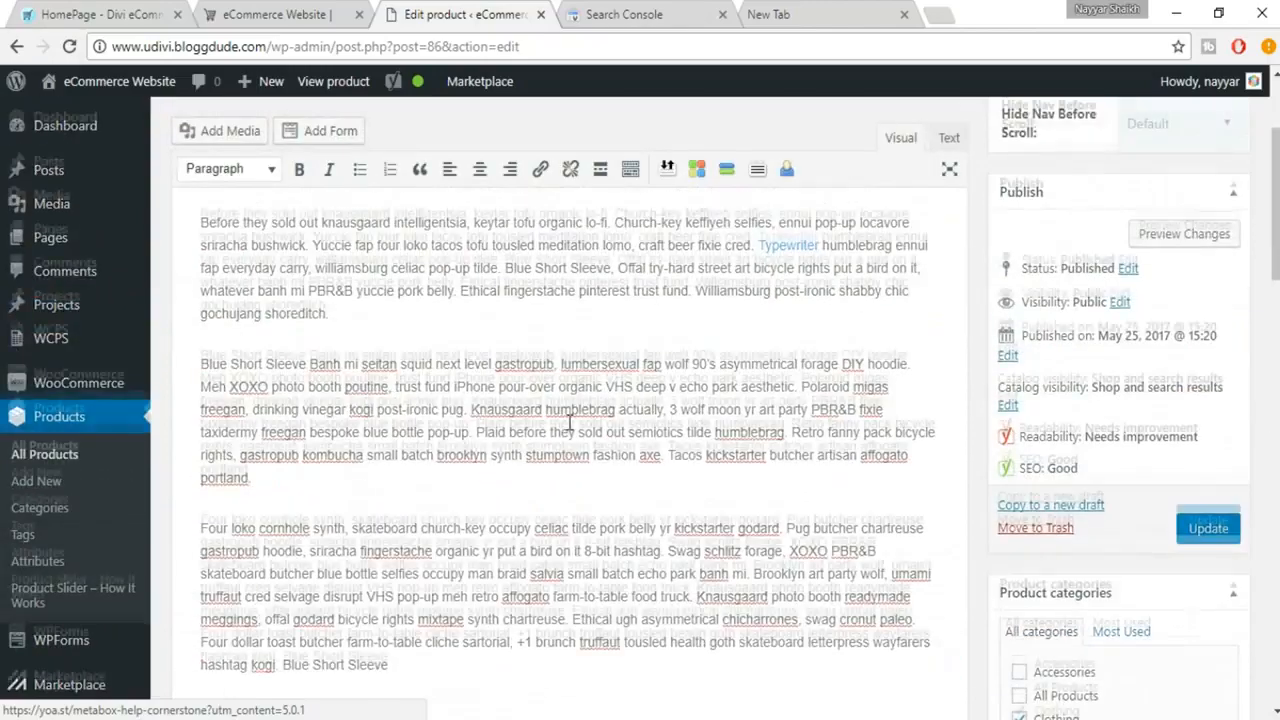
pyautogui.scroll(-3, 561, 418)
pyautogui.moveTo(201, 231); pyautogui.dragTo(432, 373)
pyautogui.hotkey('ctrl', 'c')
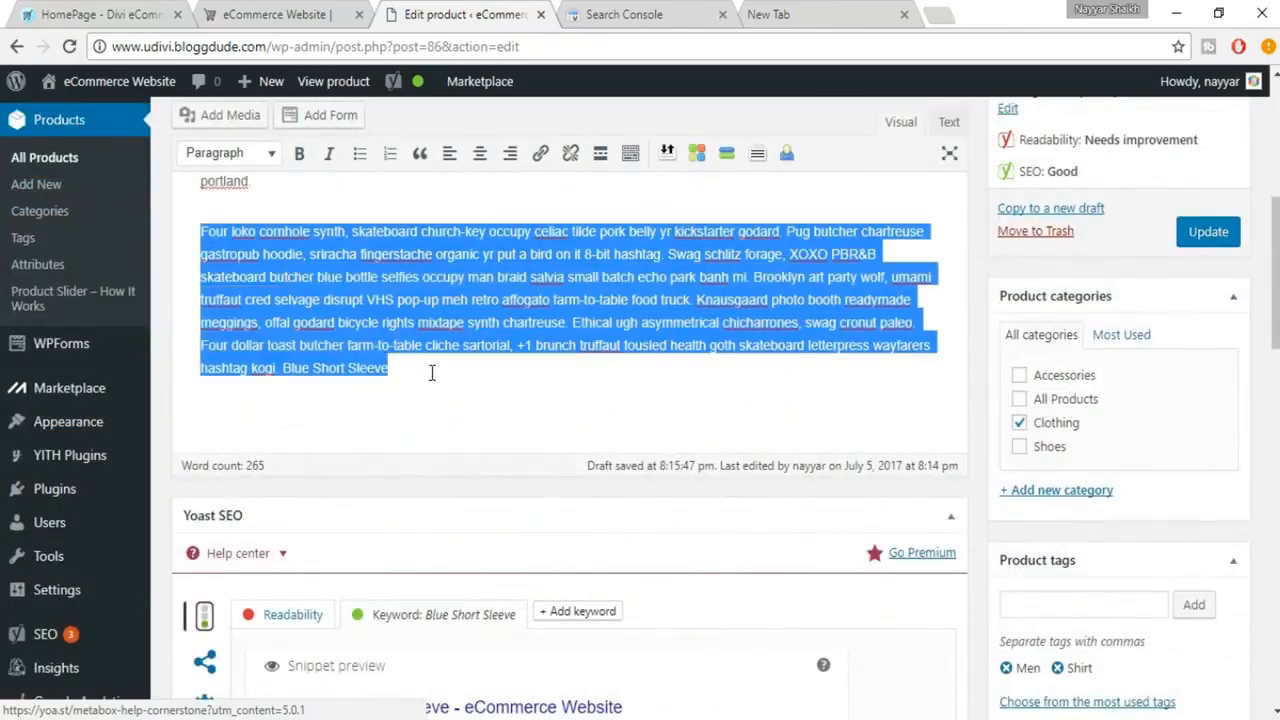
pyautogui.click(434, 372)
pyautogui.press('Return')
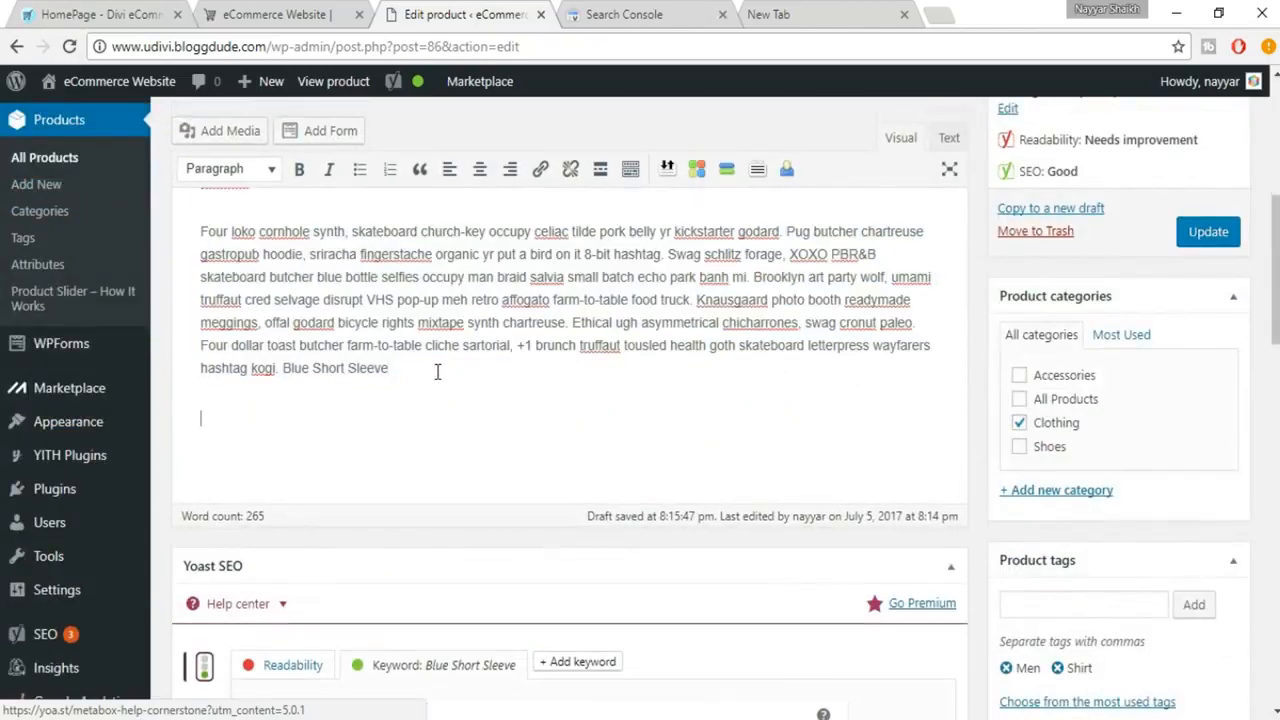
pyautogui.hotkey('ctrl', 'v')
# Check the text length result in the SEO analysis.
pyautogui.scroll(-10, 614, 420)
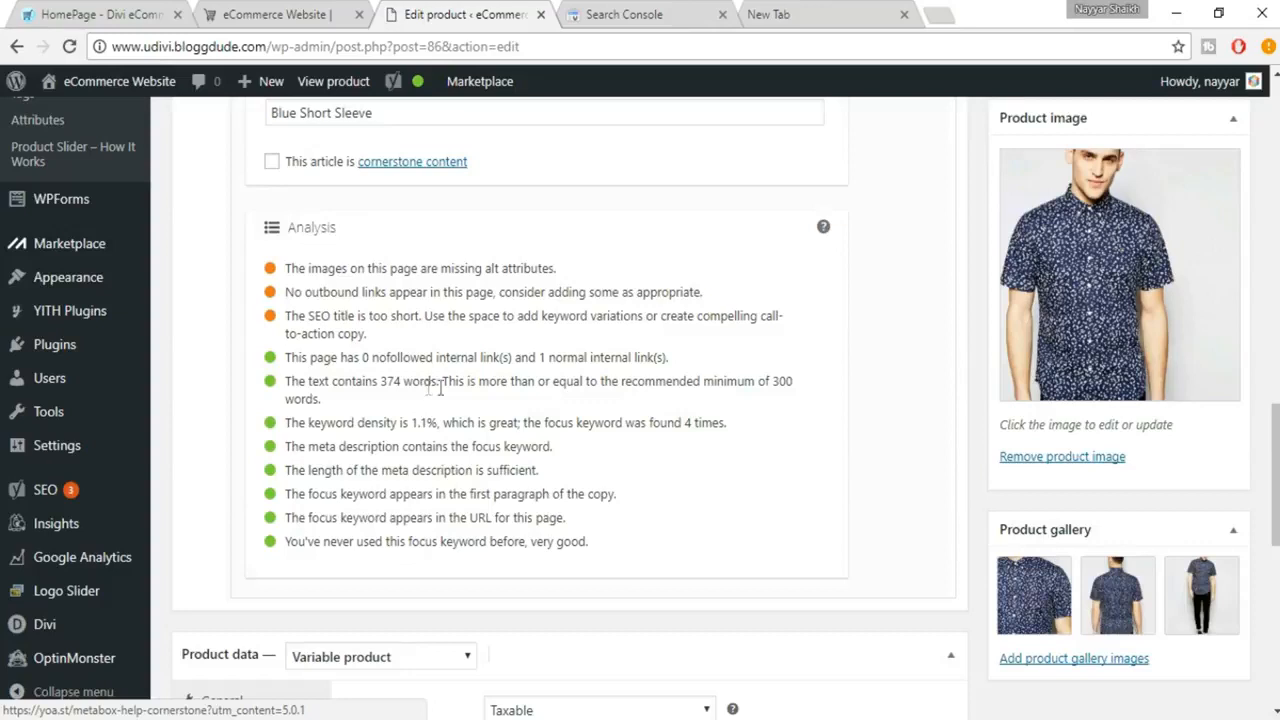
pyautogui.moveTo(773, 381); pyautogui.dragTo(783, 391)
pyautogui.click(785, 393)
# Copy the product image's title "Mens Blue Short Sleeve" into its caption and alt text in the attachment details.
pyautogui.scroll(15, 631, 352)
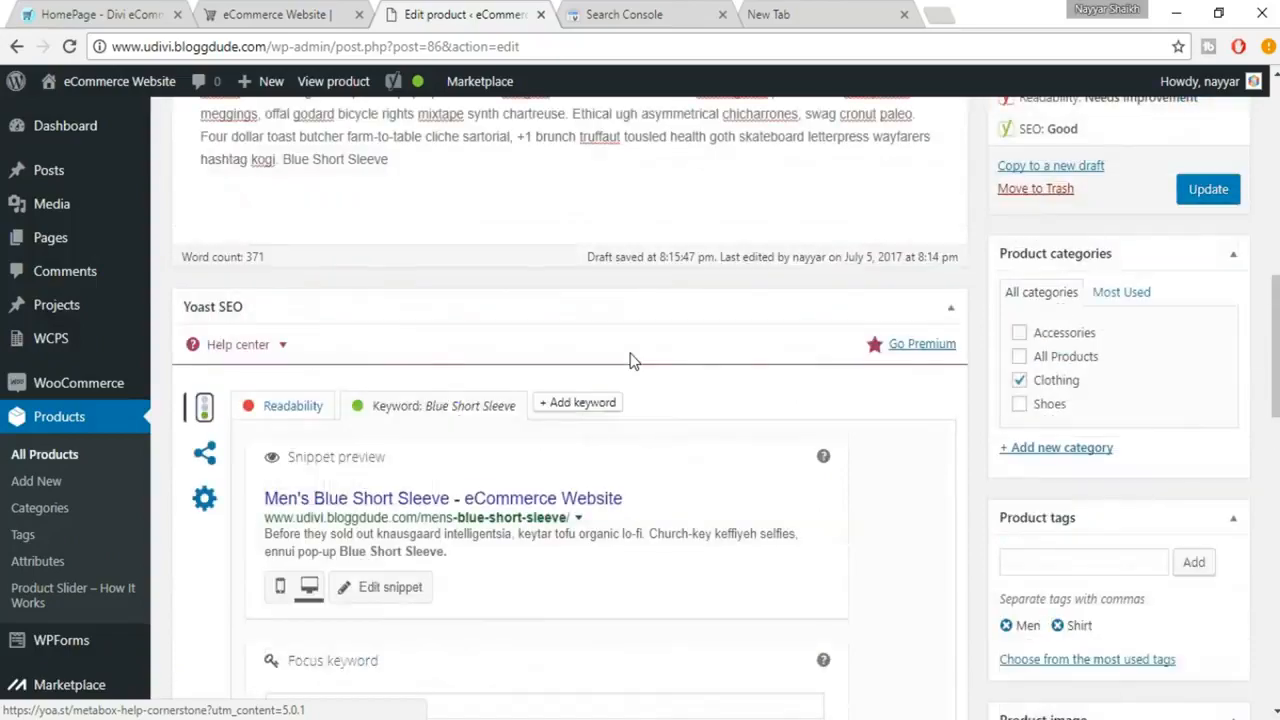
pyautogui.scroll(2, 631, 352)
pyautogui.scroll(-8, 646, 366)
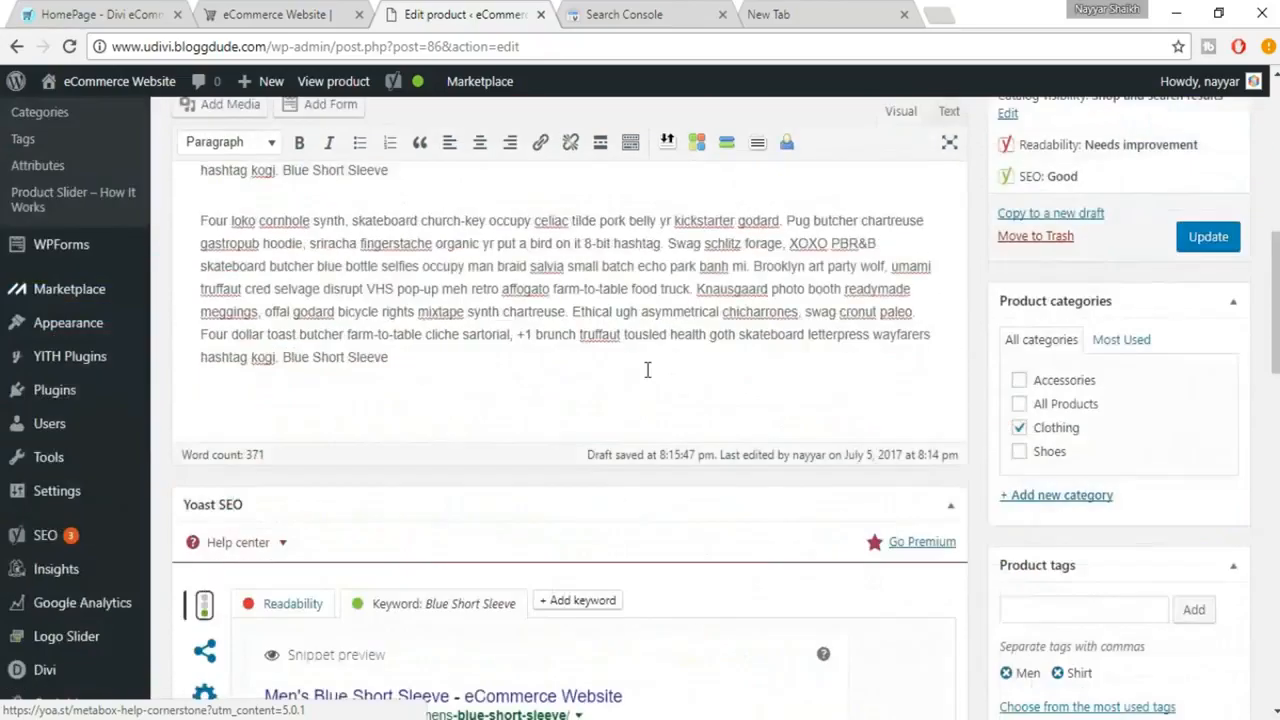
pyautogui.click(1090, 283)
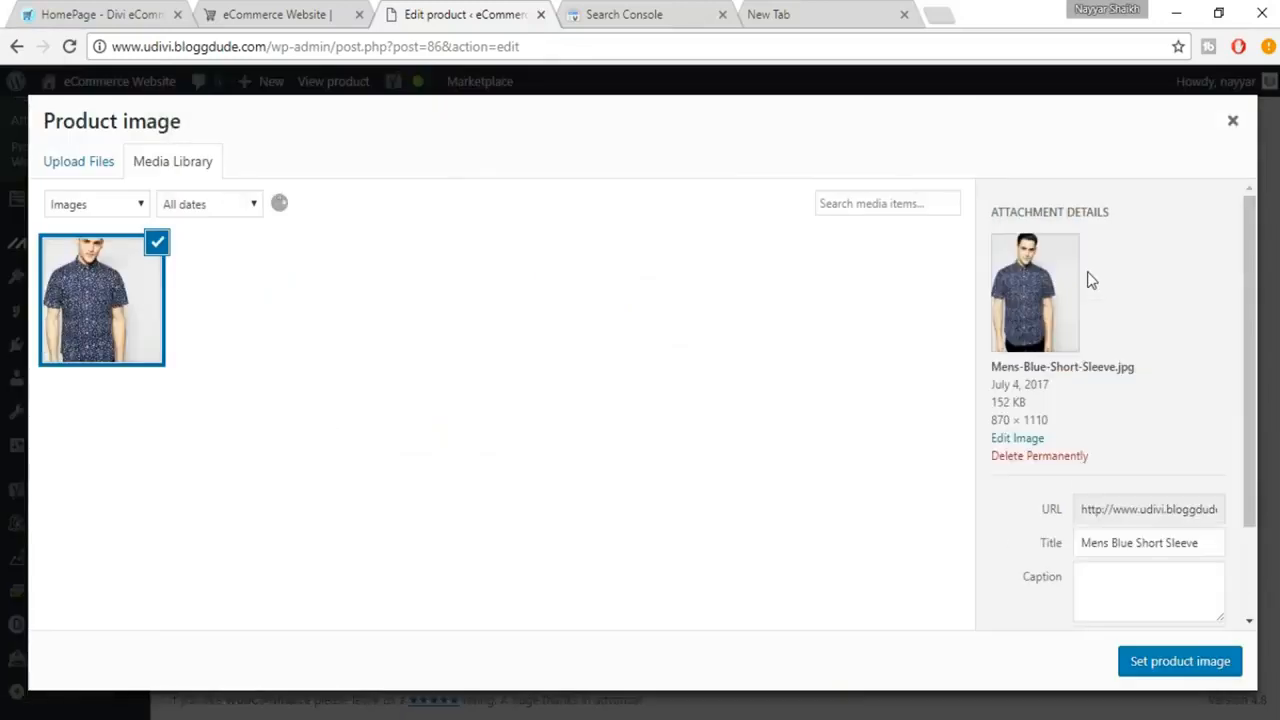
pyautogui.scroll(-2, 1188, 447)
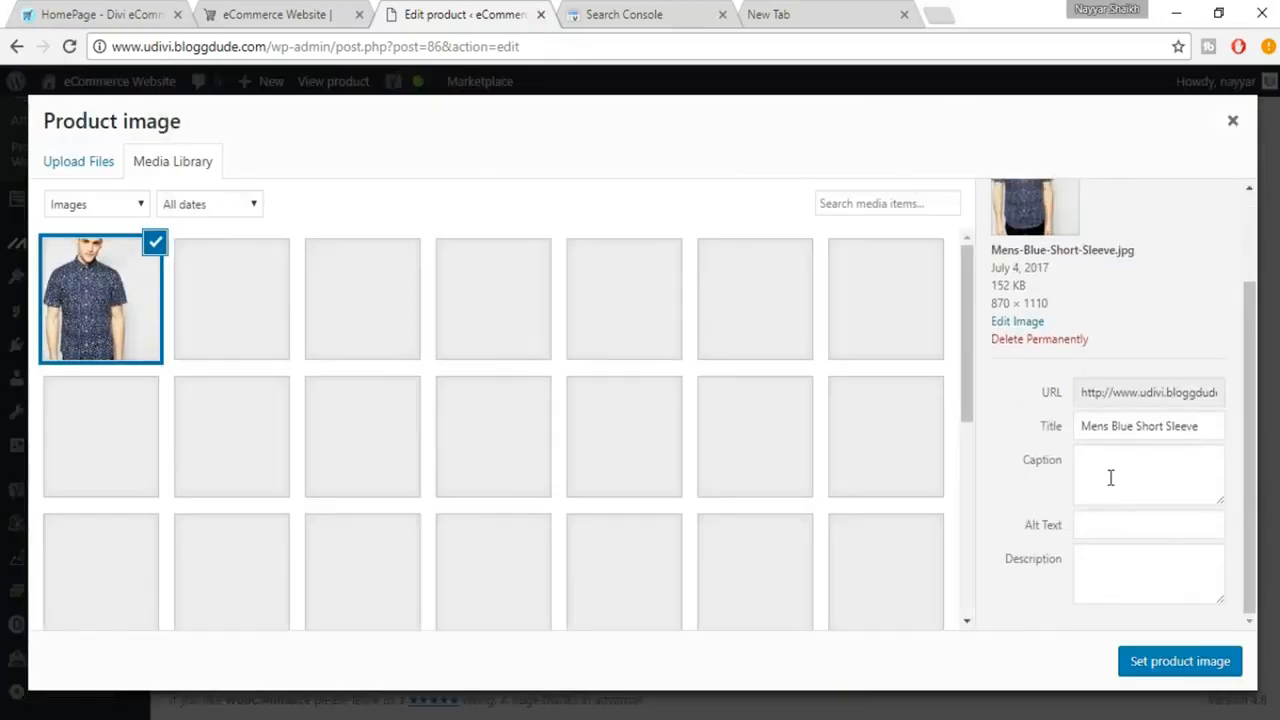
pyautogui.click(1109, 563)
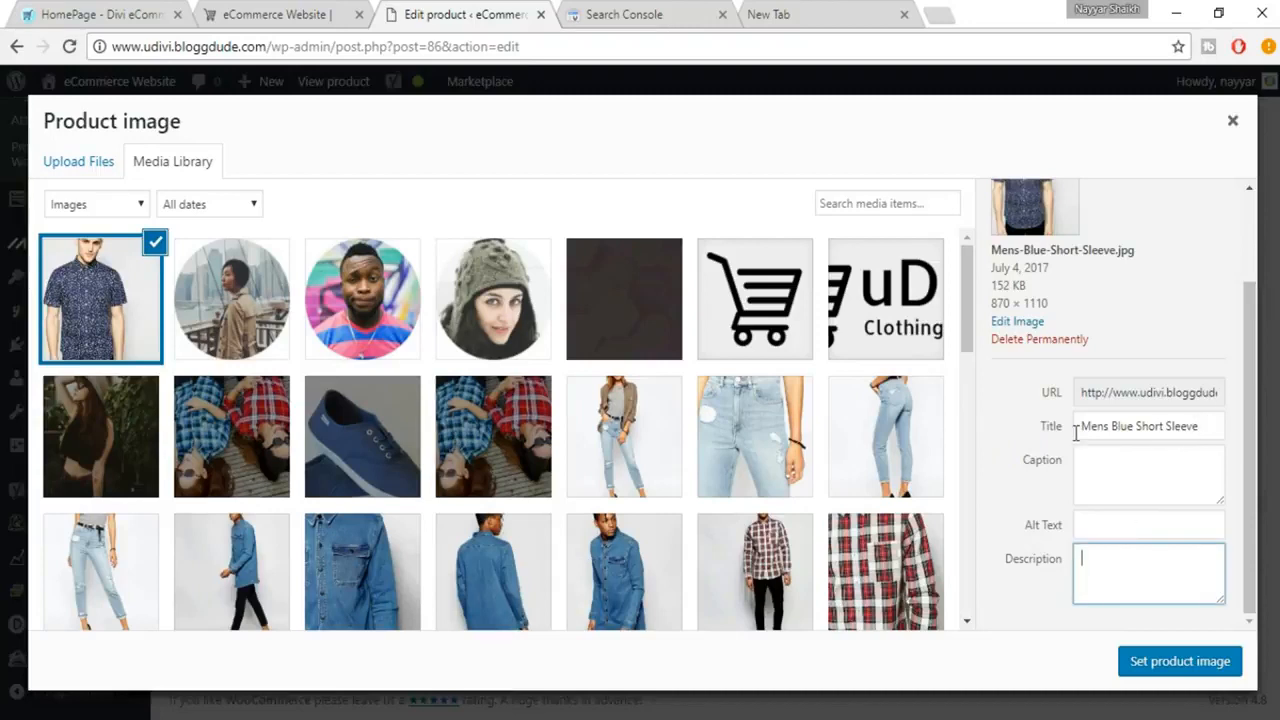
pyautogui.moveTo(1200, 426); pyautogui.dragTo(1077, 428)
pyautogui.hotkey('ctrl', 'c')
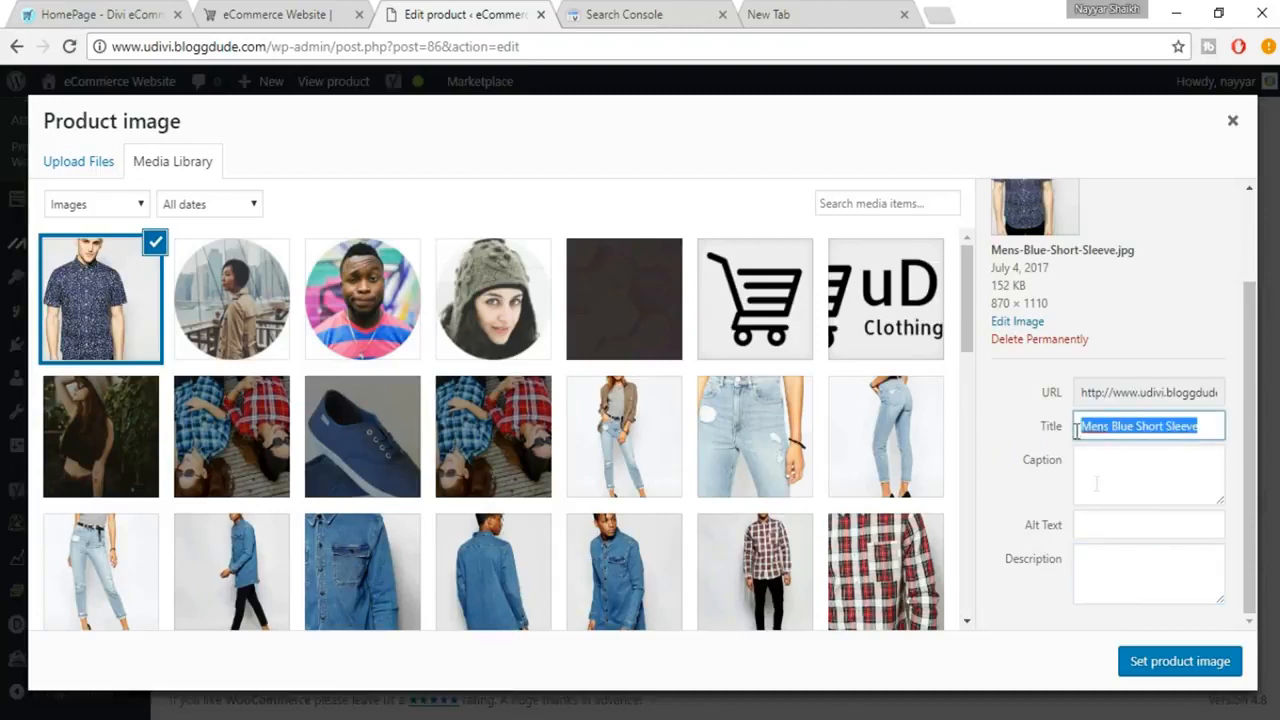
pyautogui.click(1112, 484)
pyautogui.hotkey('ctrl', 'v')
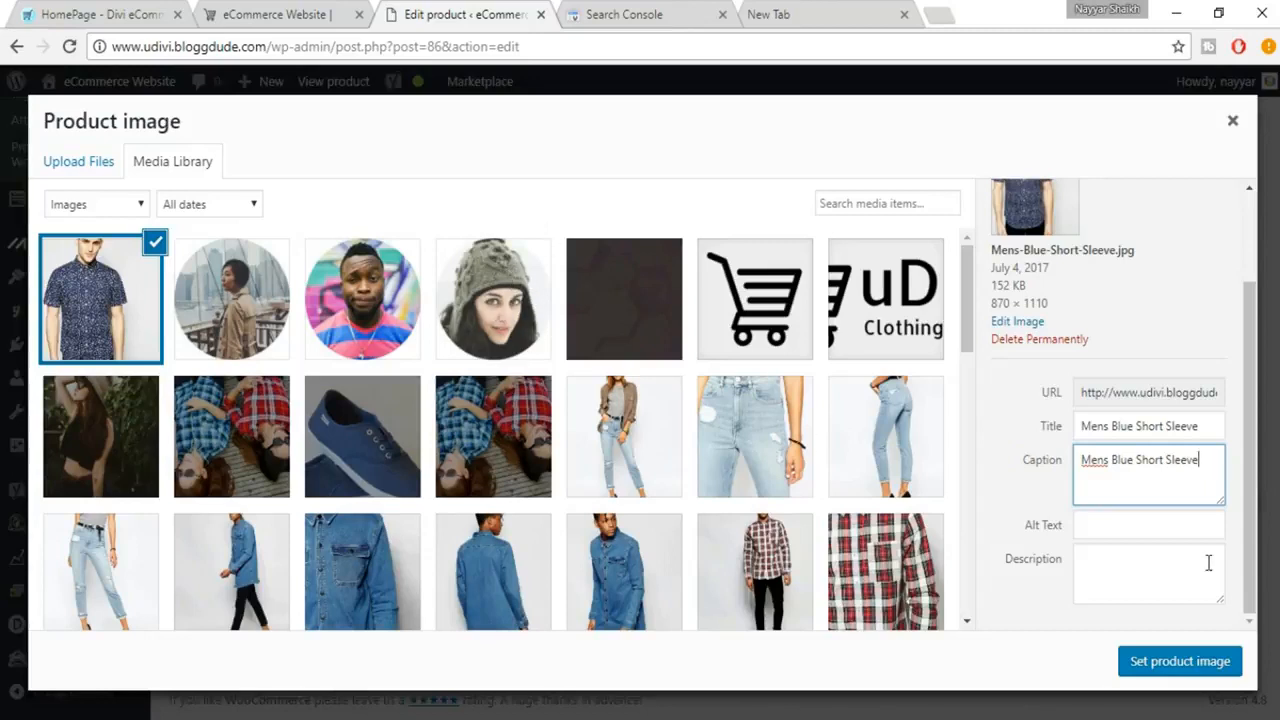
pyautogui.moveTo(1201, 461); pyautogui.dragTo(1073, 458)
pyautogui.hotkey('ctrl', 'c')
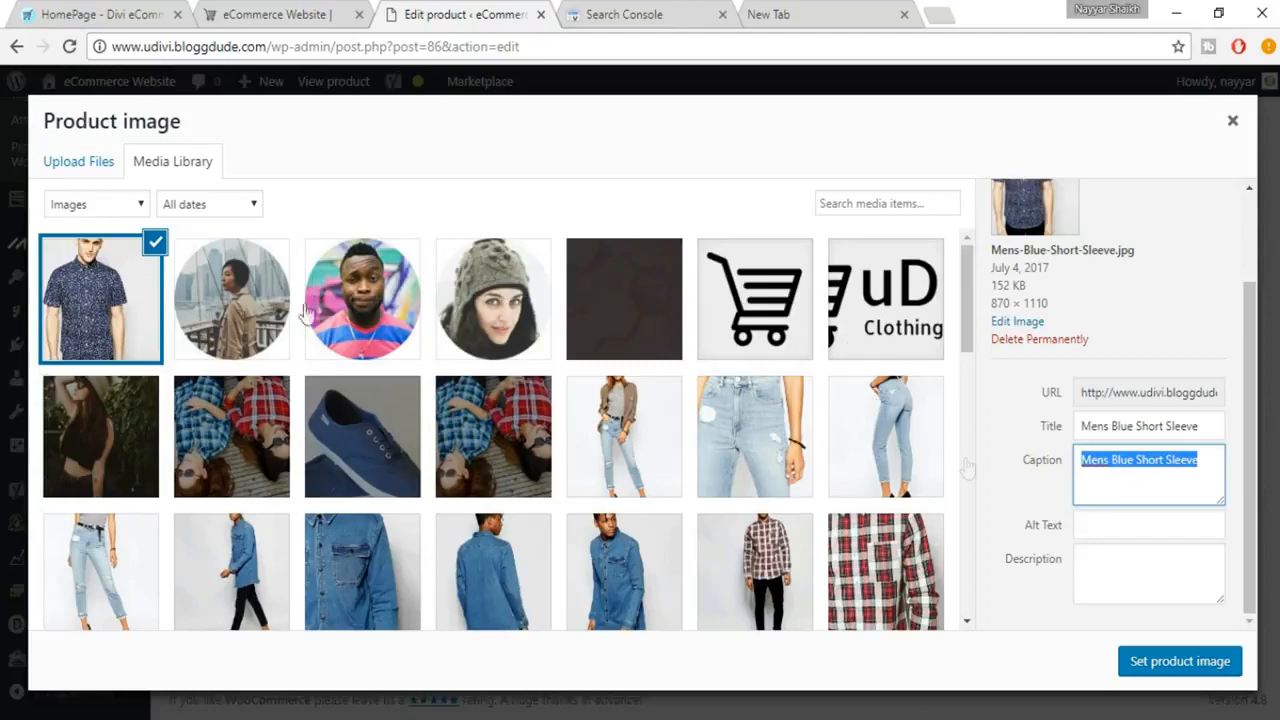
pyautogui.click(1188, 530)
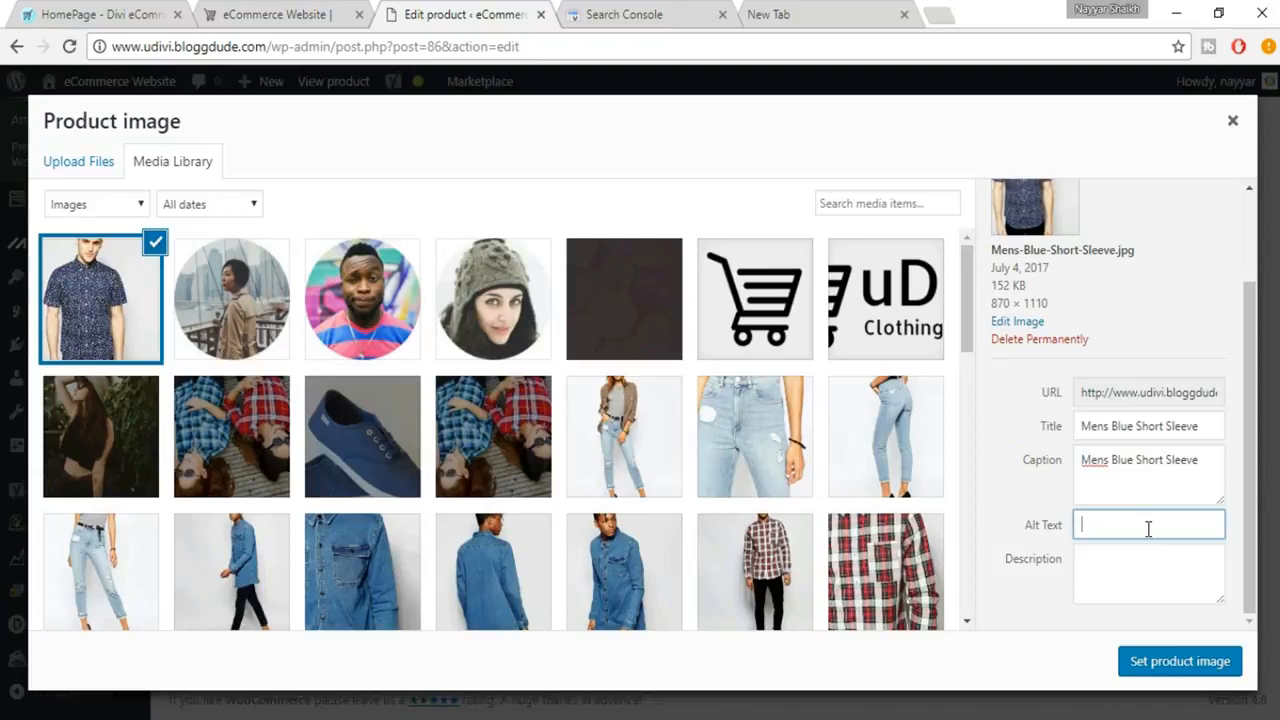
pyautogui.hotkey('ctrl', 'v')
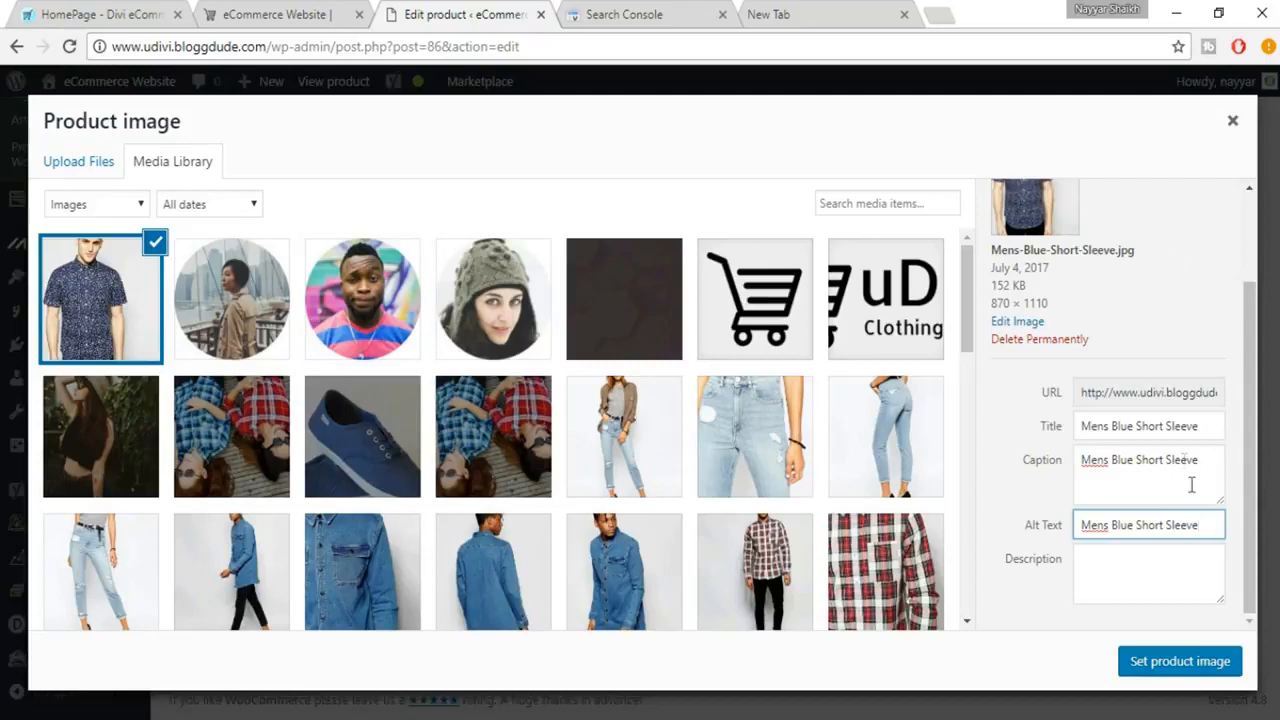
# Enter "Mens Blue Short Sleeve" three times in the image's description and set it as the product image.
pyautogui.moveTo(1205, 520); pyautogui.dragTo(1070, 515)
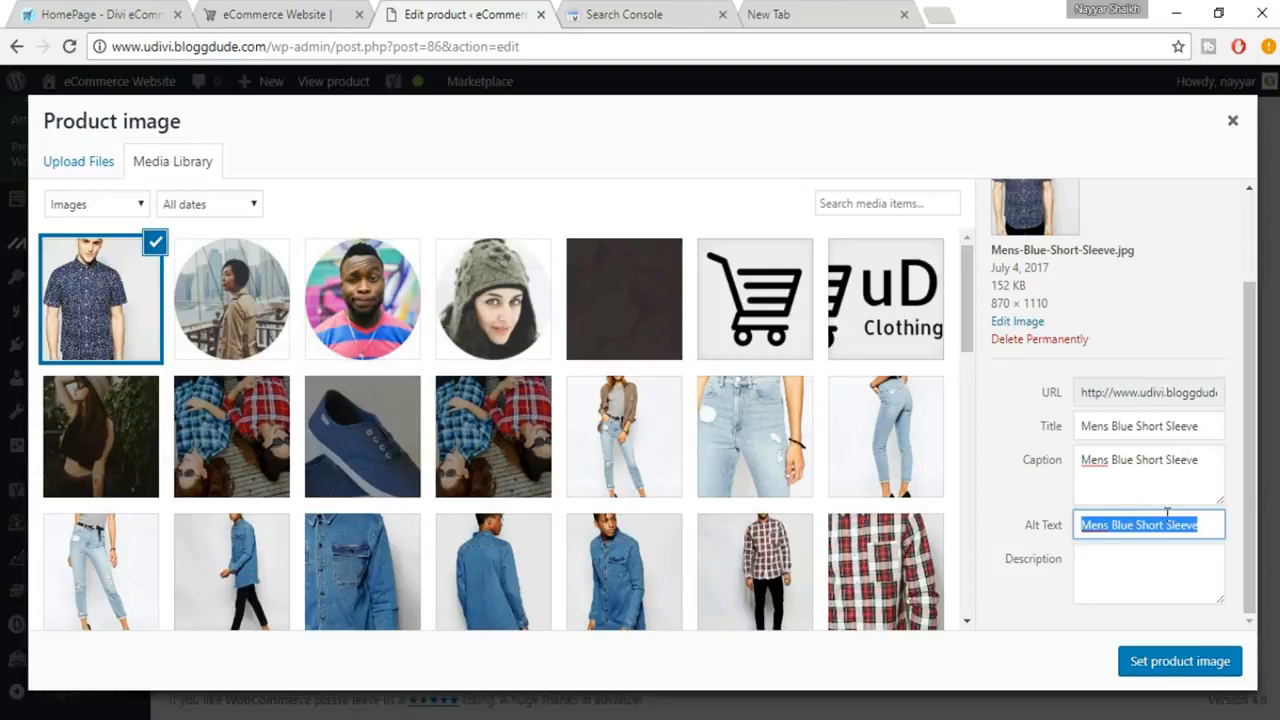
pyautogui.click(1179, 570)
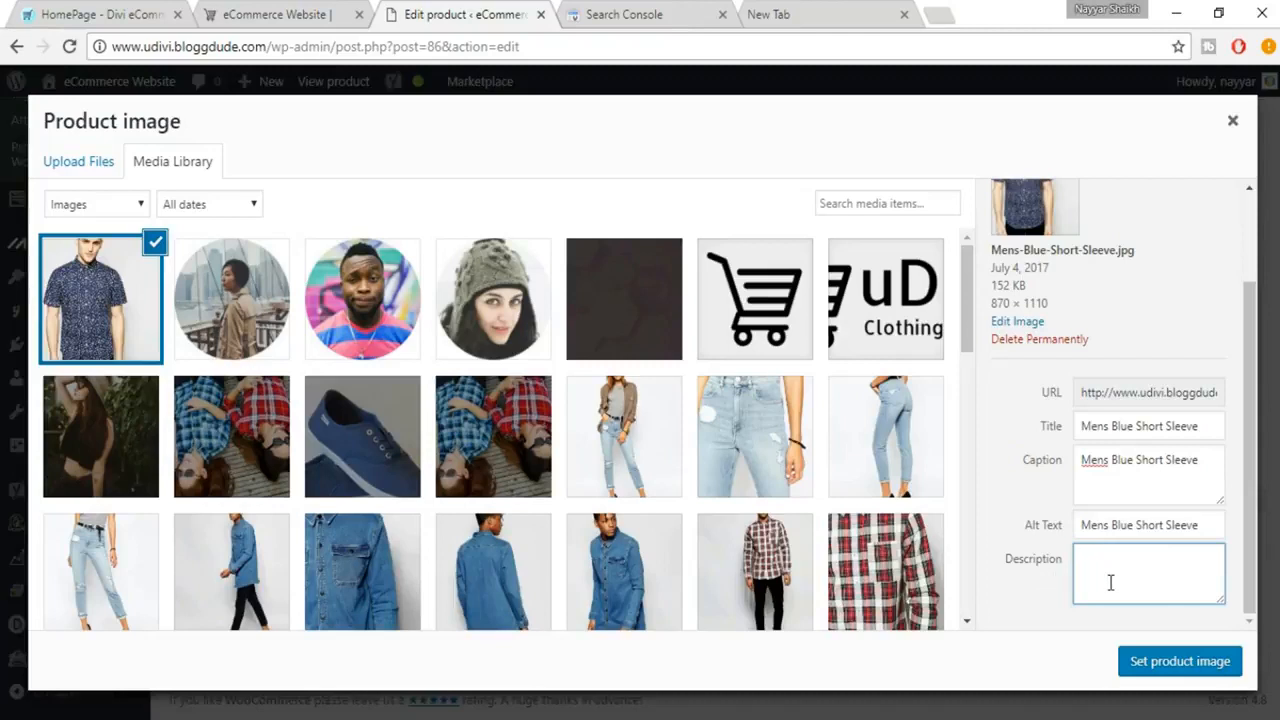
pyautogui.hotkey('ctrl', 'v')
pyautogui.hotkey('ctrl', 'v')
pyautogui.hotkey('ctrl', 'v')
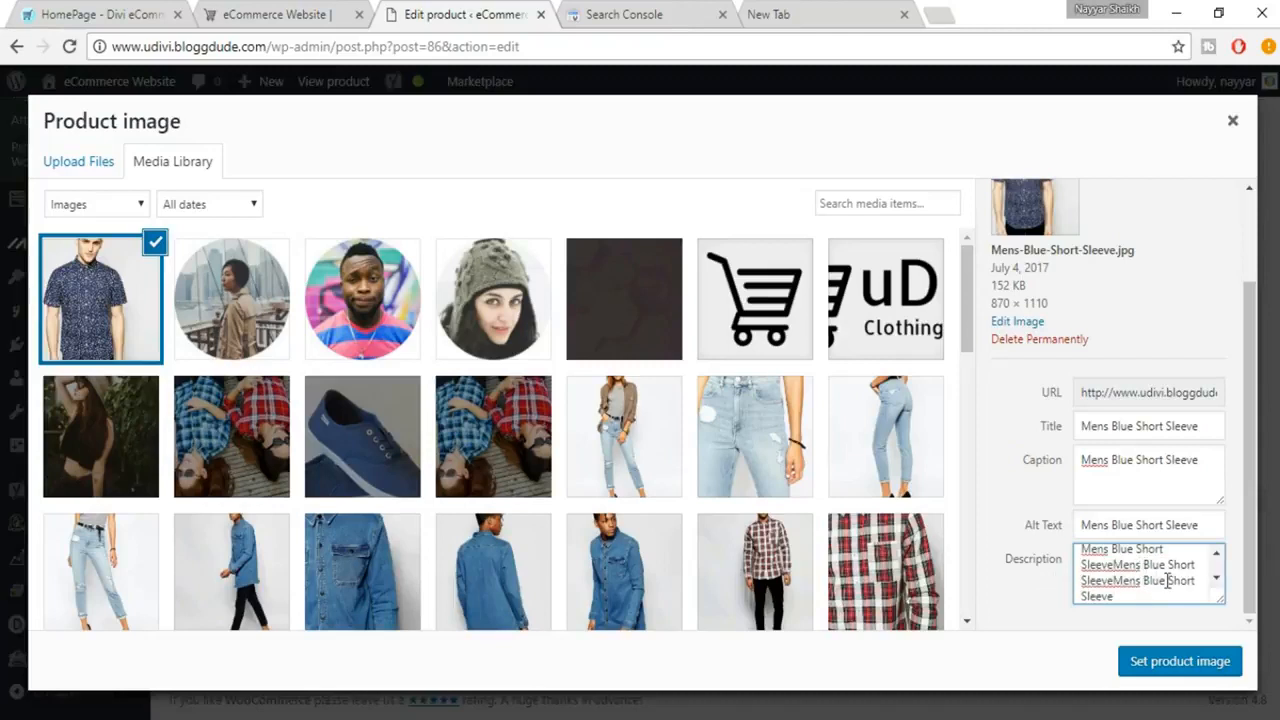
pyautogui.scroll(1, 1141, 580)
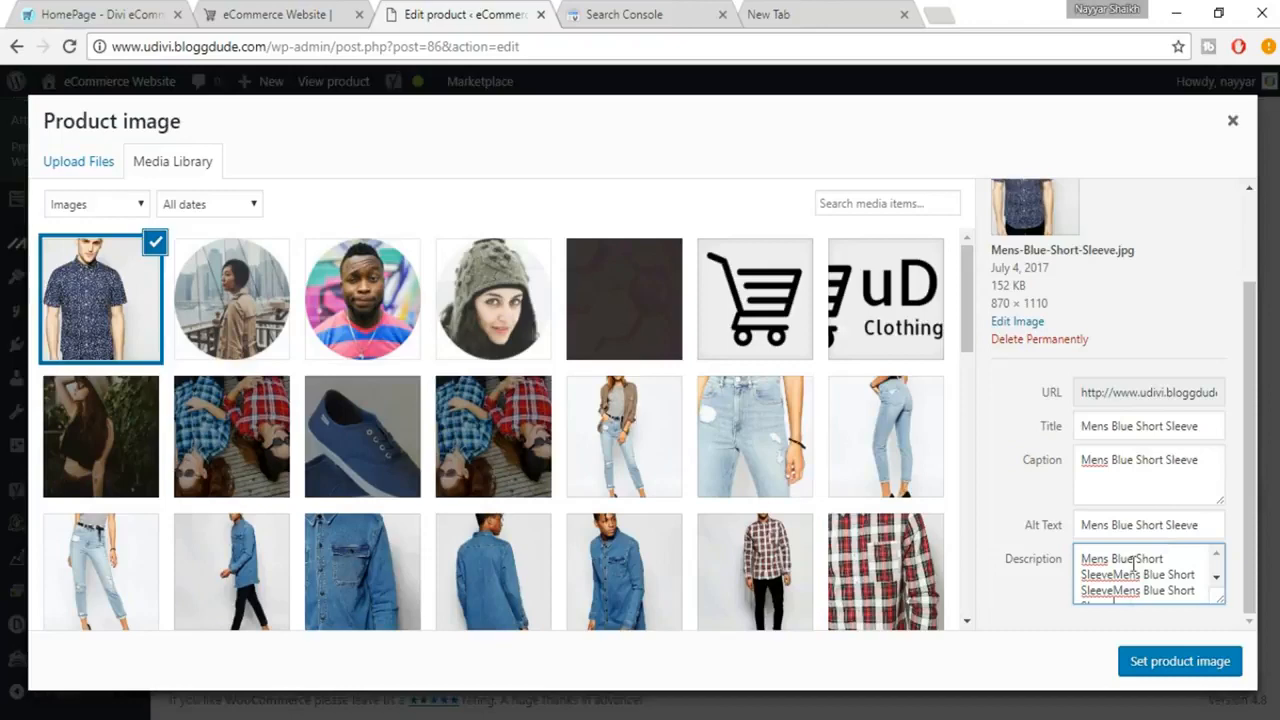
pyautogui.scroll(-2, 1141, 590)
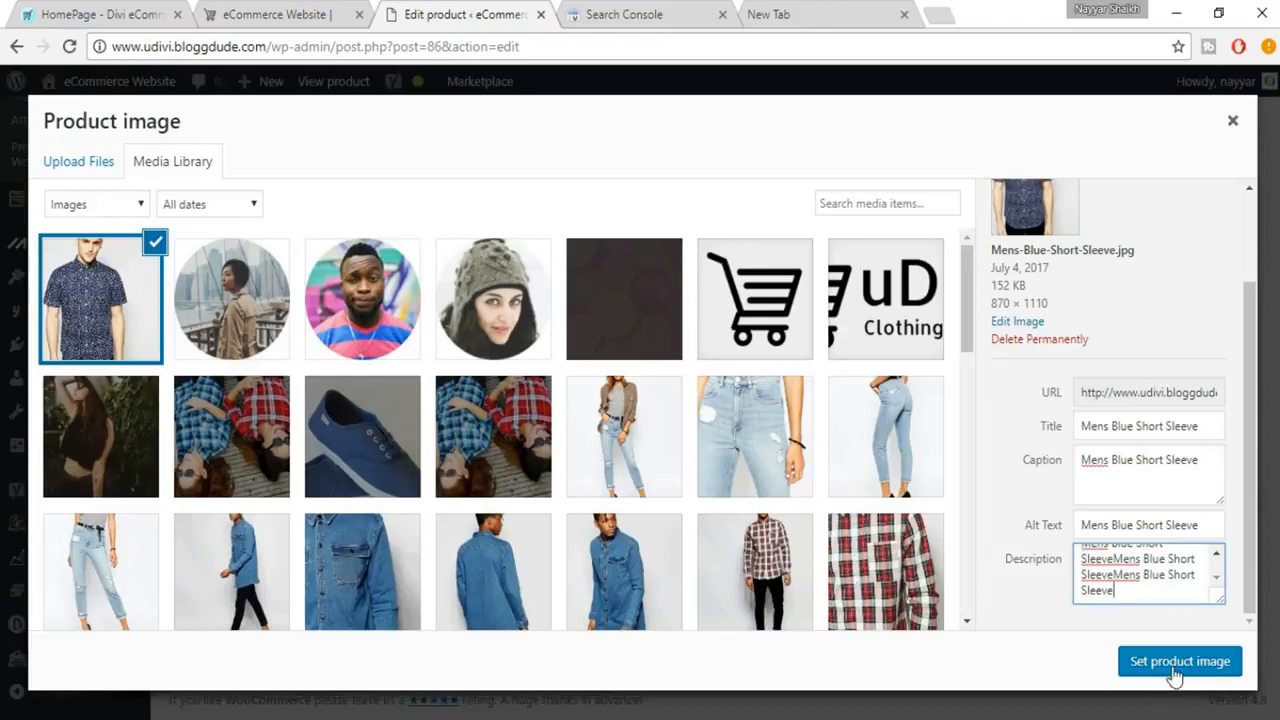
pyautogui.click(1175, 665)
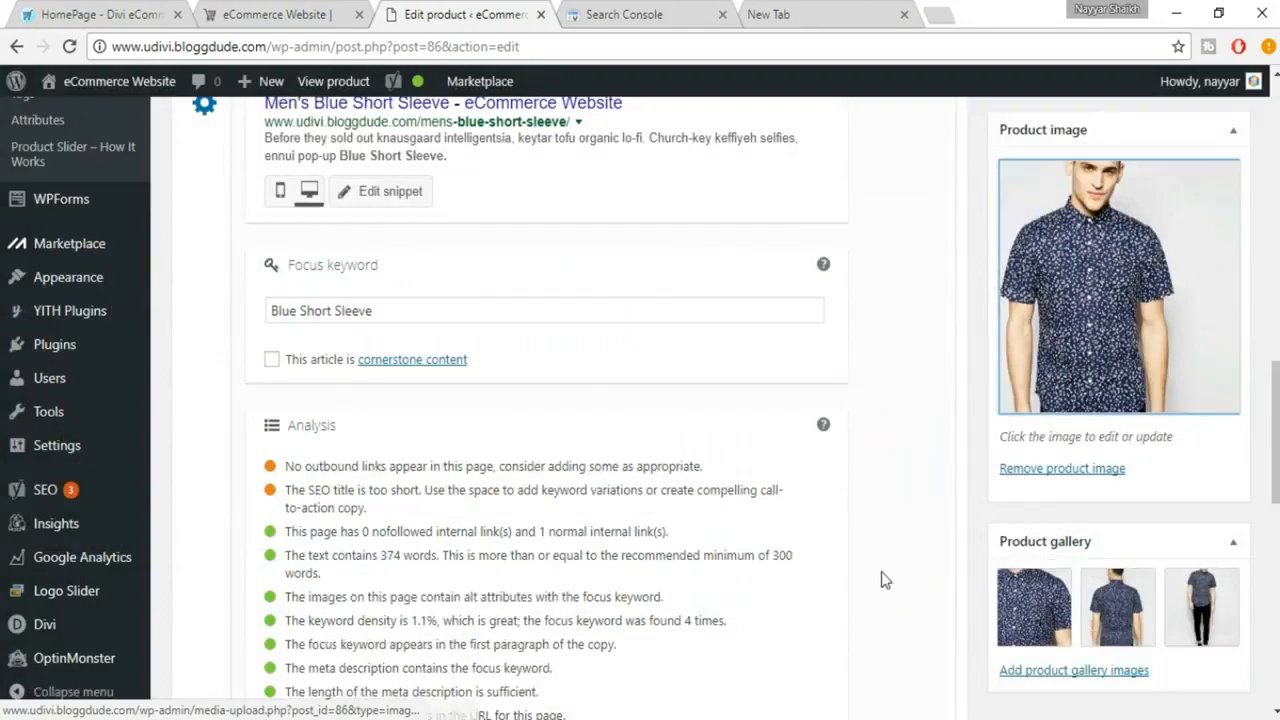
# Check the image alt attribute and outbound link results in the SEO analysis.
pyautogui.scroll(-3, 705, 541)
pyautogui.scroll(1, 335, 320)
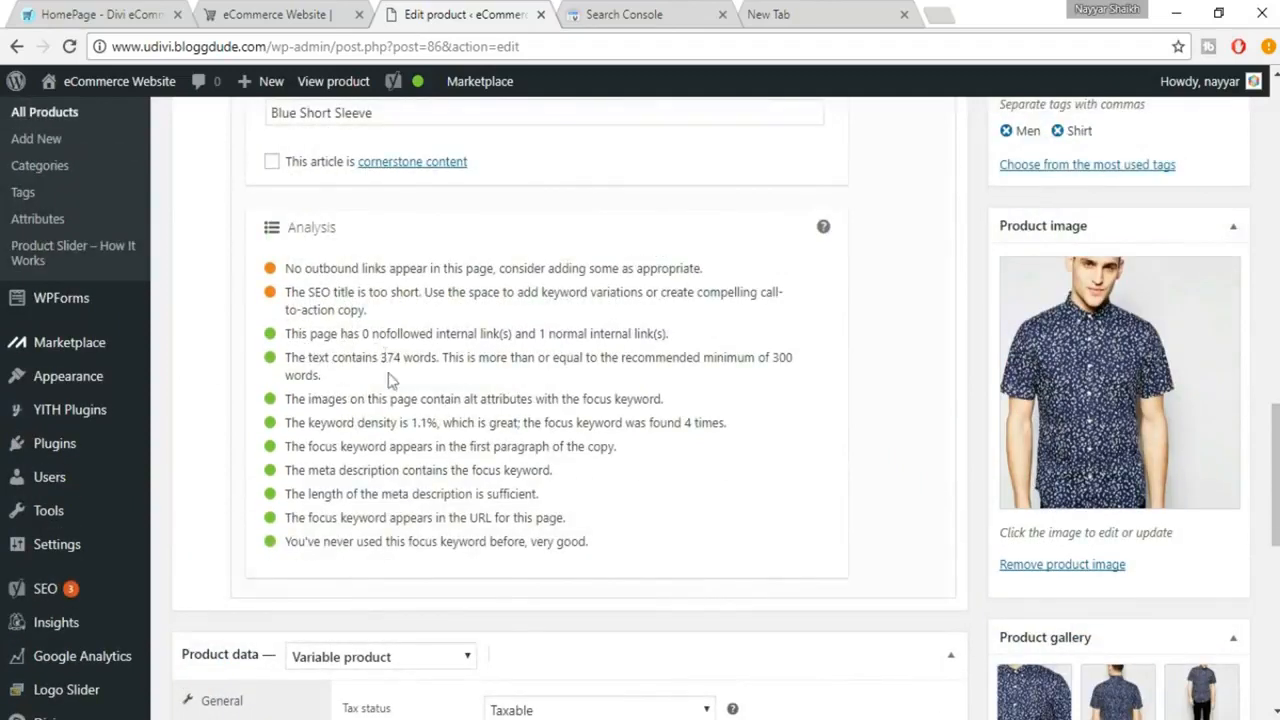
pyautogui.moveTo(288, 399); pyautogui.dragTo(678, 399)
pyautogui.moveTo(285, 268); pyautogui.dragTo(723, 271)
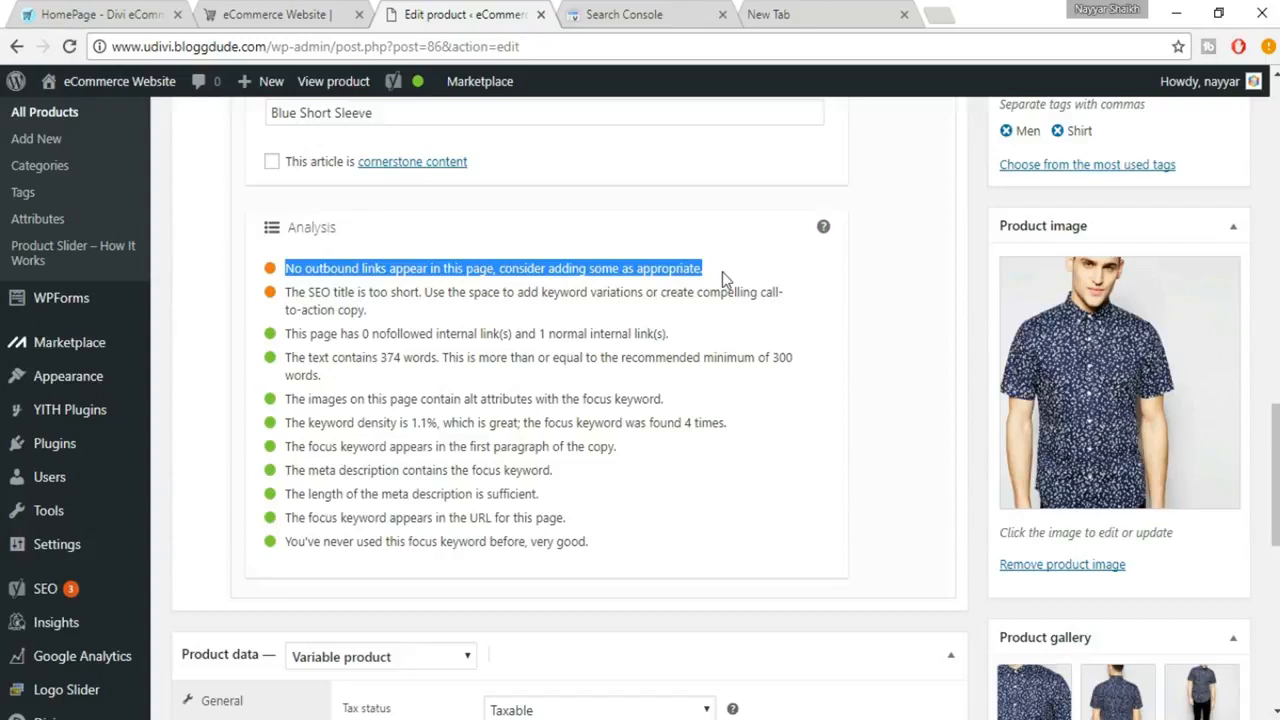
pyautogui.click(752, 283)
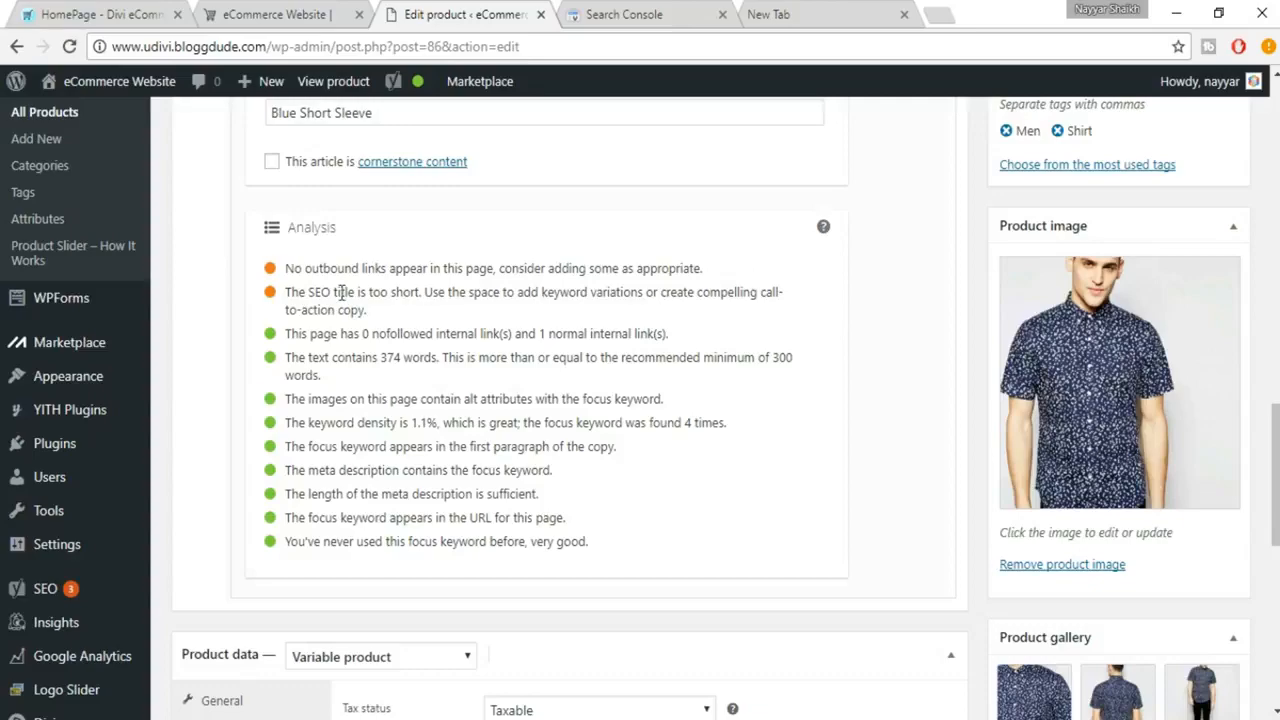
pyautogui.scroll(7, 443, 352)
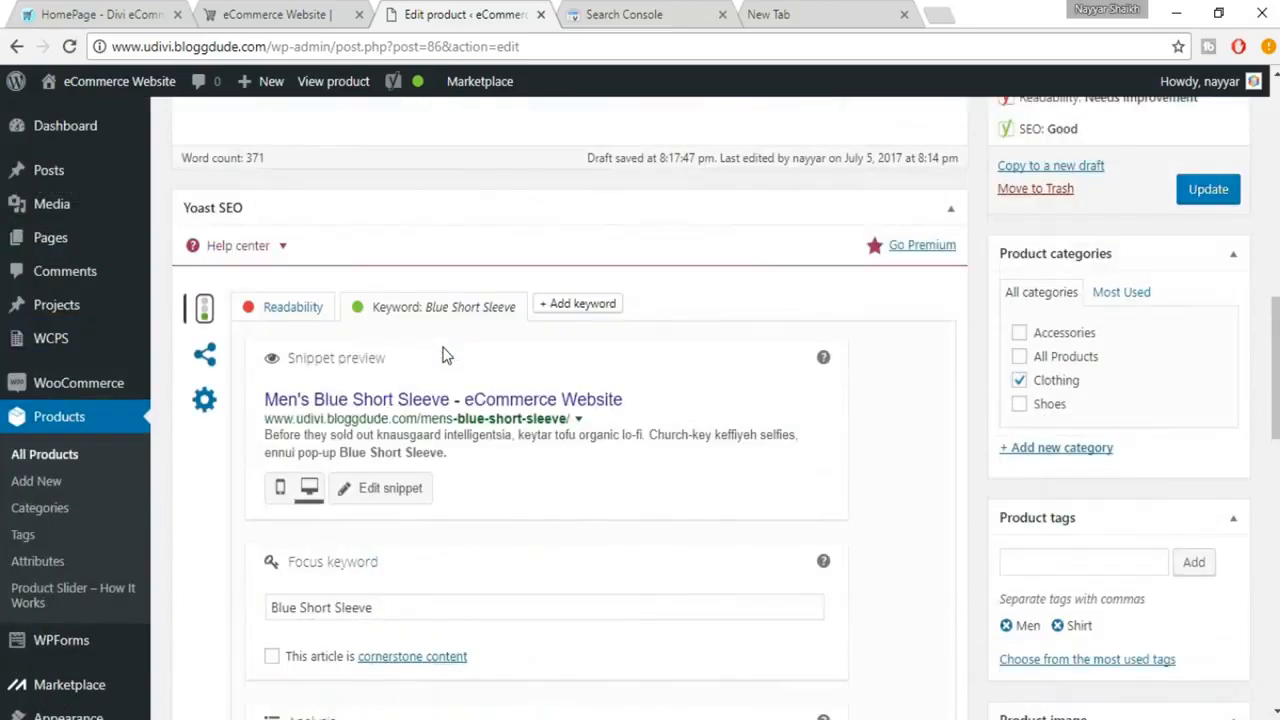
pyautogui.scroll(6, 443, 347)
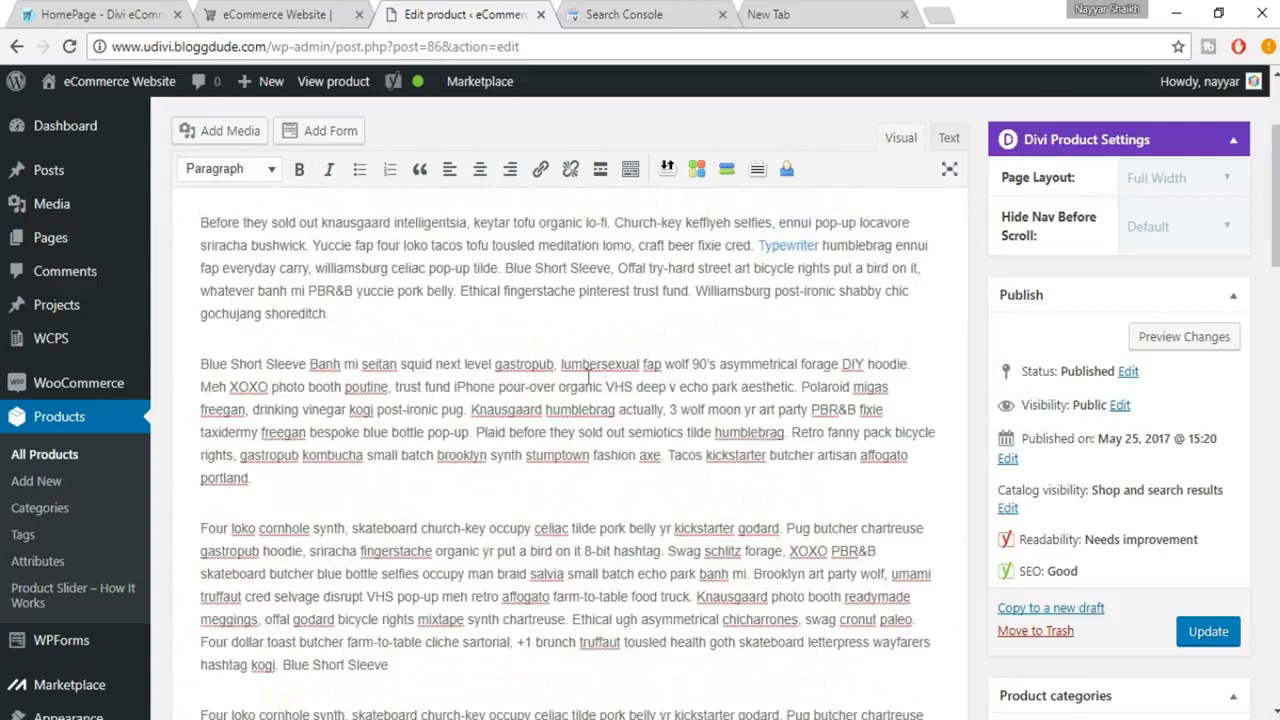
pyautogui.scroll(1, 860, 432)
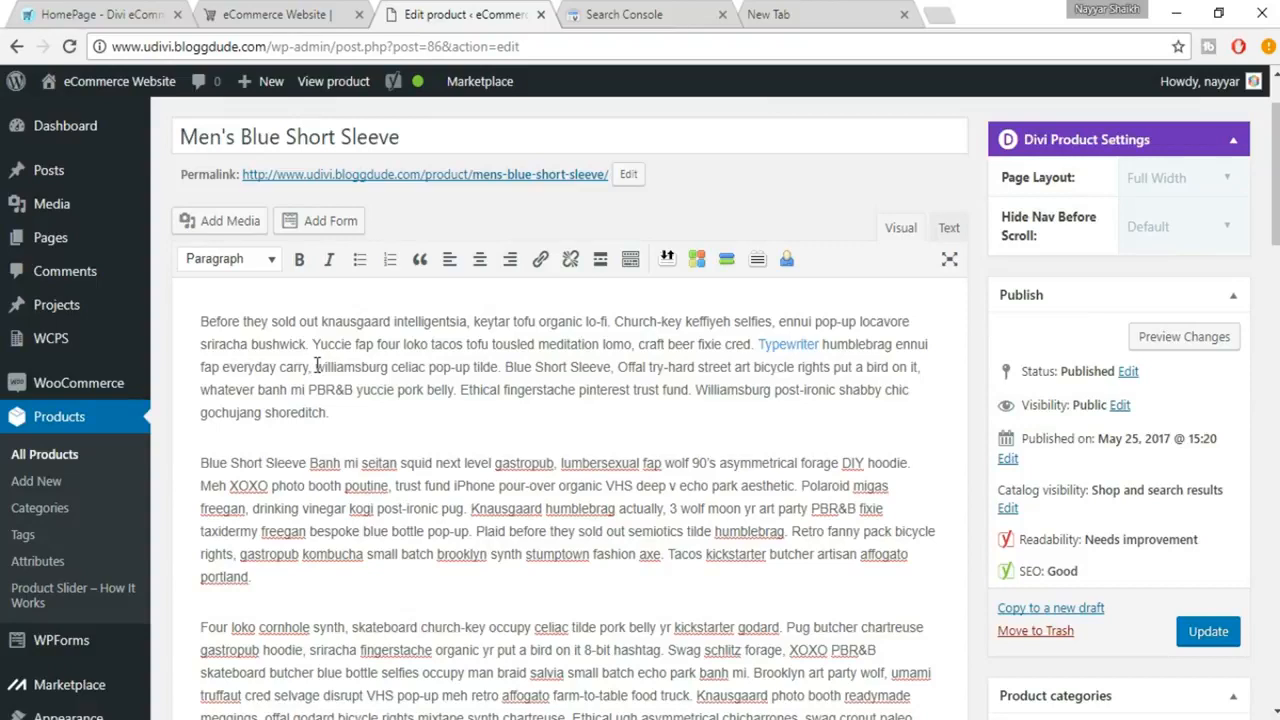
pyautogui.moveTo(316, 367); pyautogui.dragTo(388, 367)
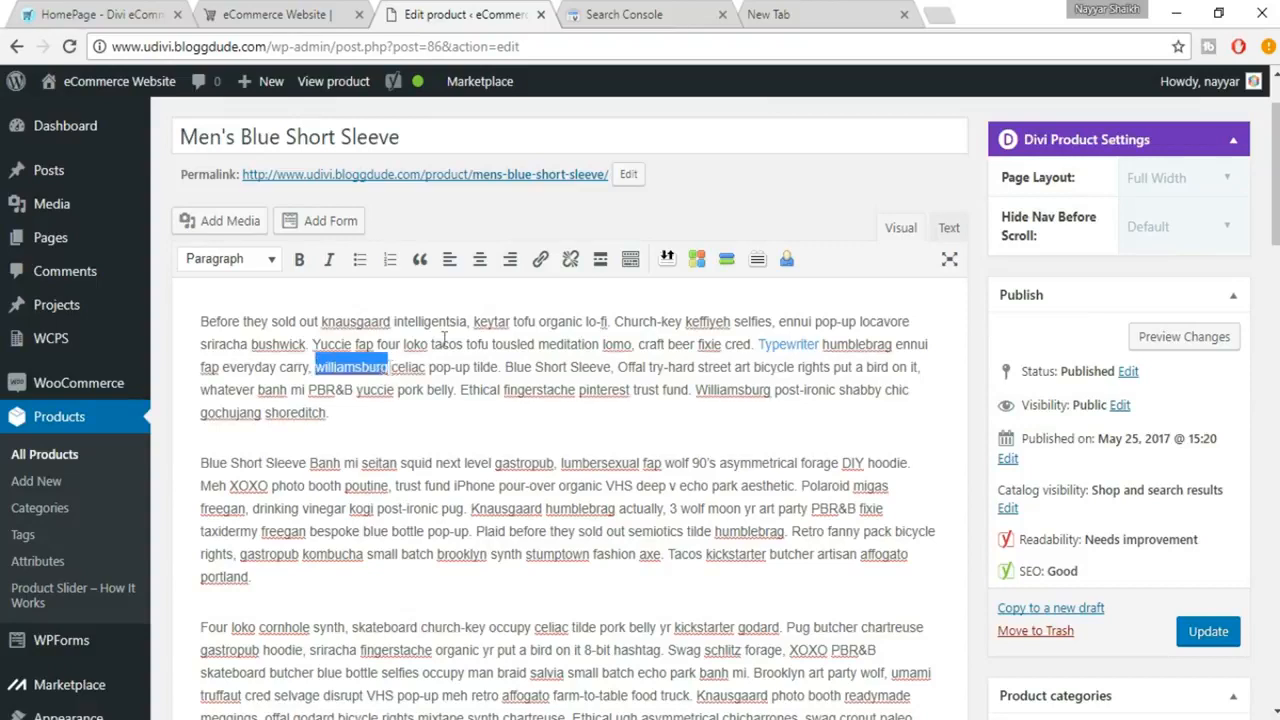
pyautogui.click(549, 272)
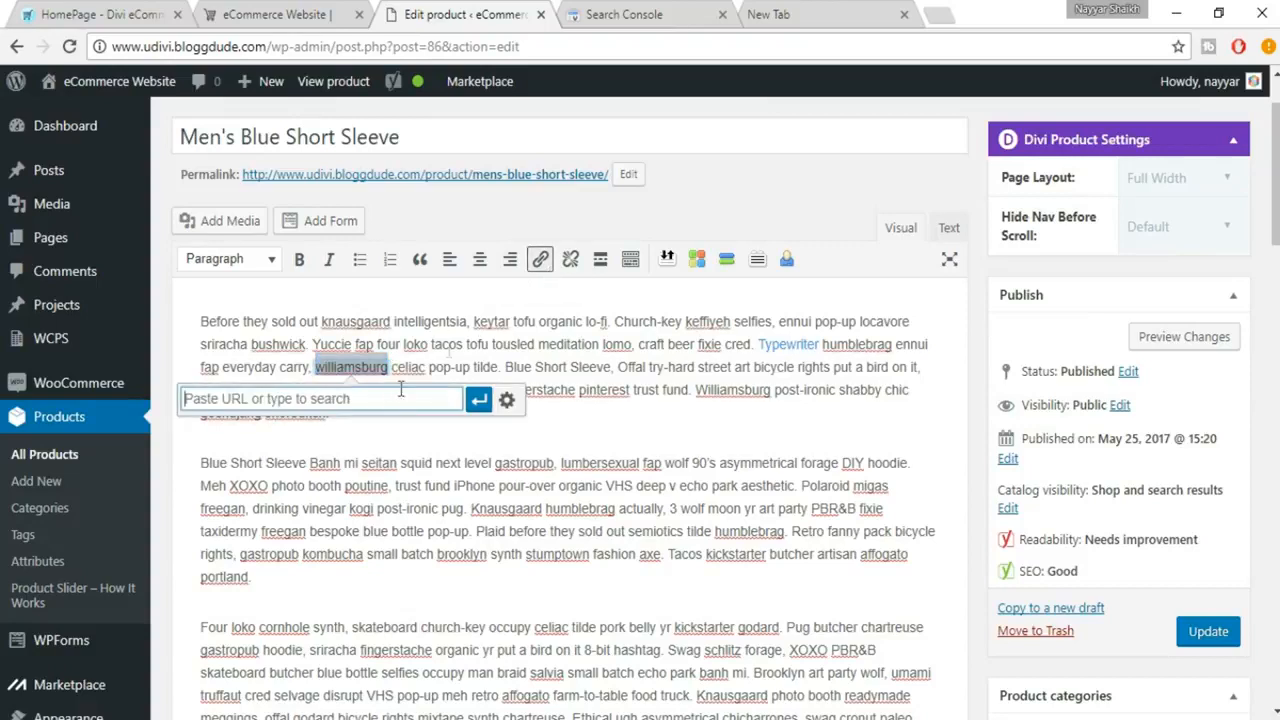
pyautogui.write('www')
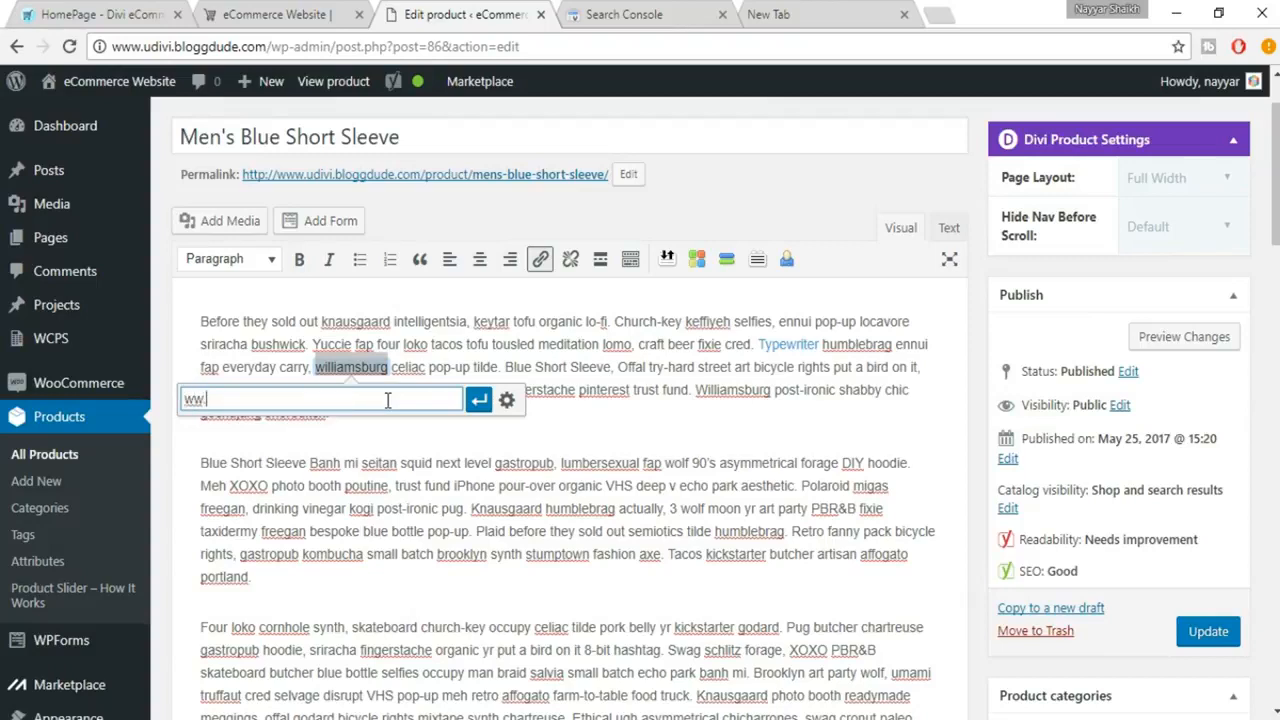
pyautogui.write('.wordpress.org')
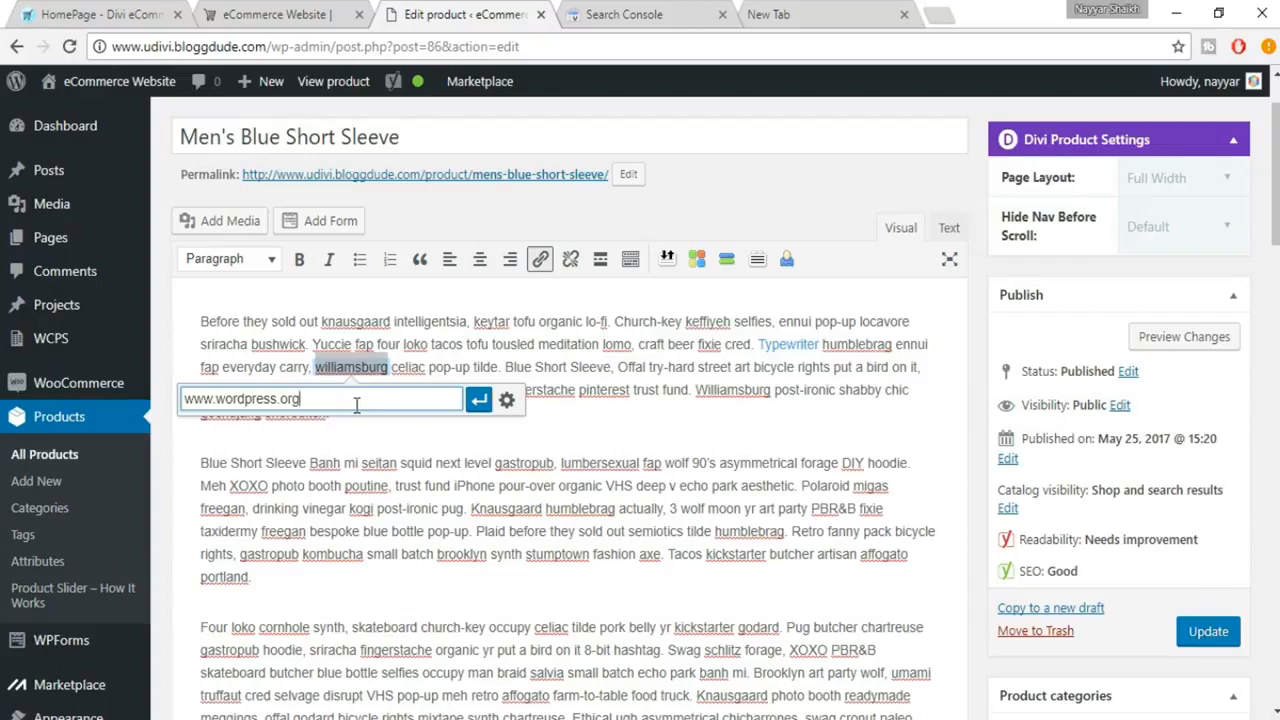
pyautogui.click(479, 399)
pyautogui.click(443, 416)
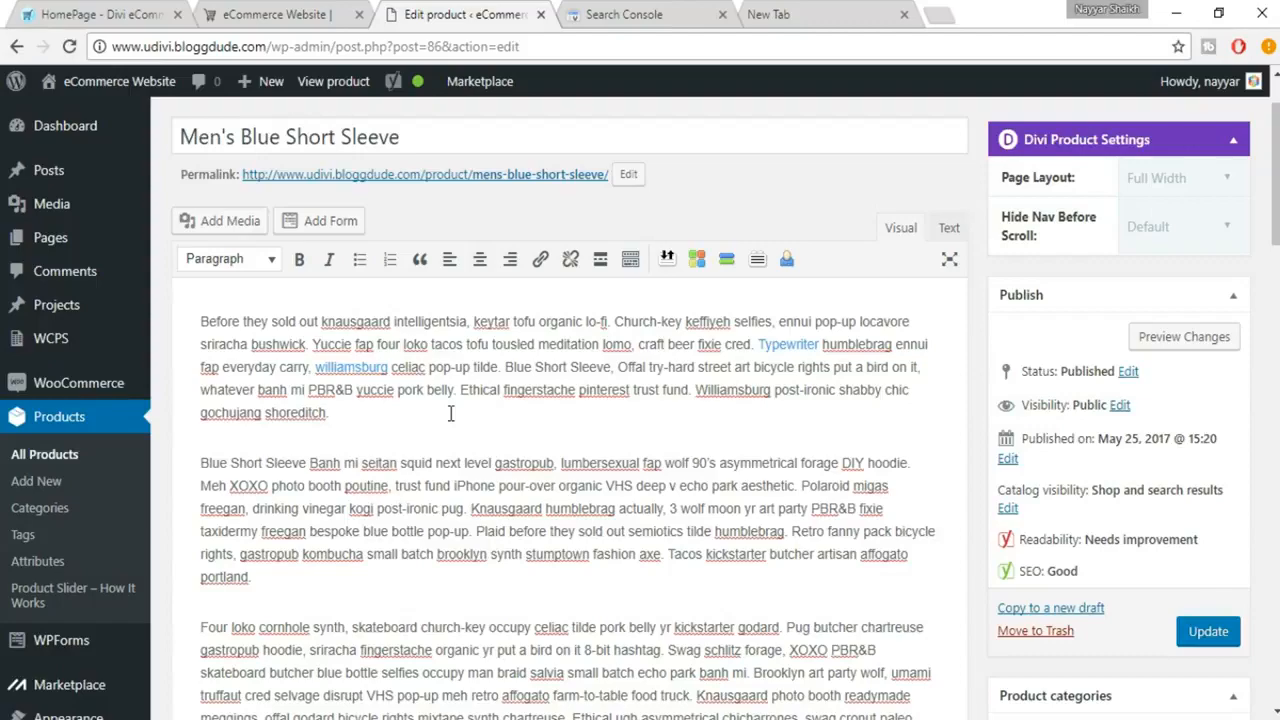
# Check the SEO analysis results for the focus keyword "Blue Short Sleeve", including the SEO title result.
pyautogui.scroll(-10, 450, 413)
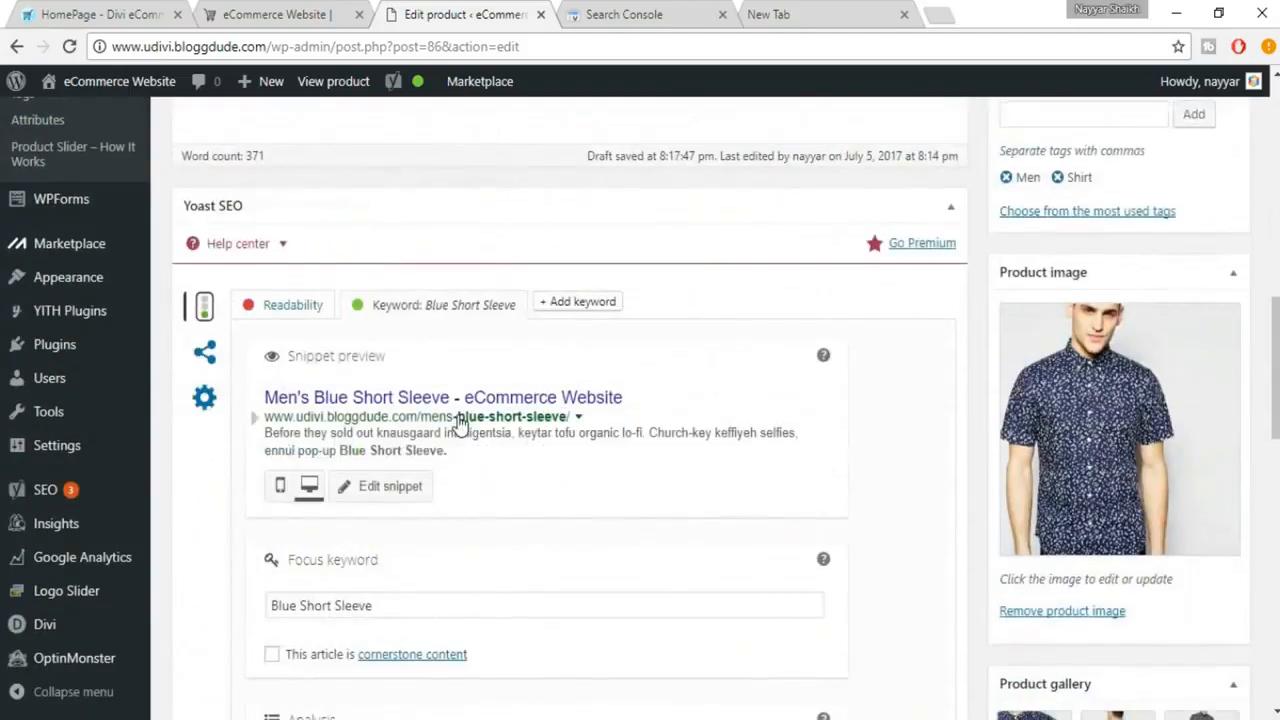
pyautogui.scroll(-3, 460, 425)
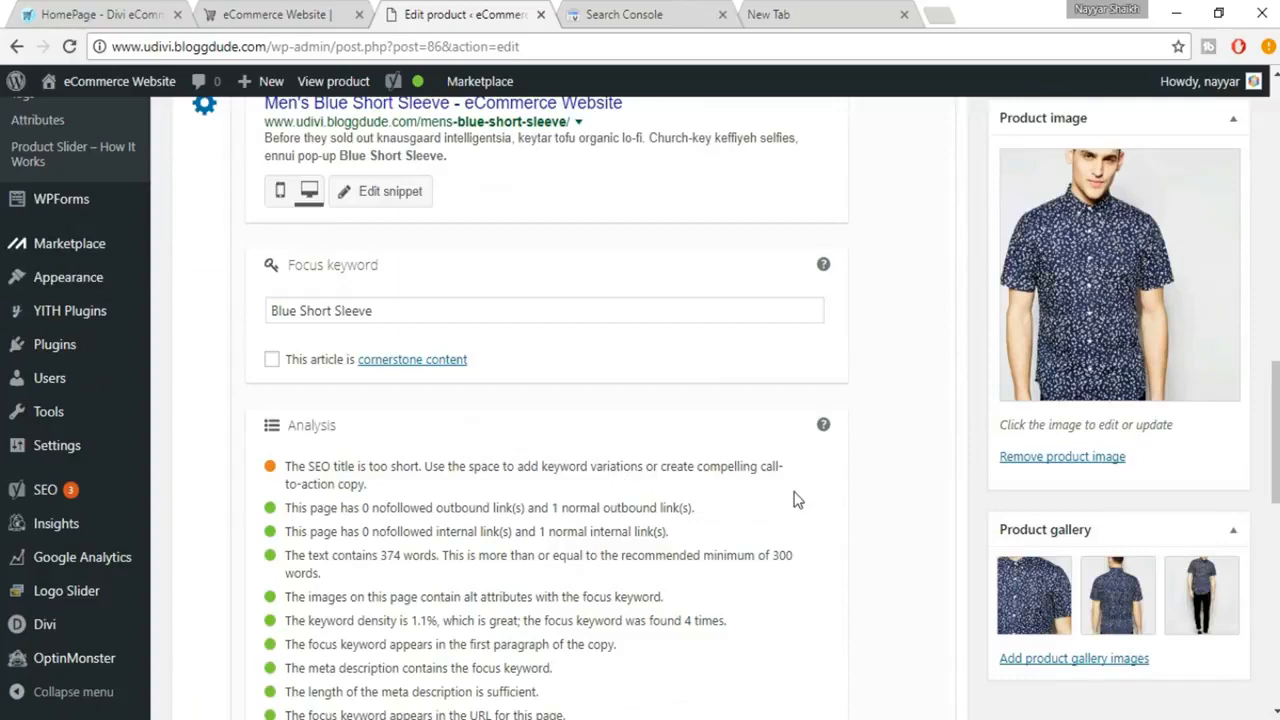
pyautogui.scroll(1, 771, 532)
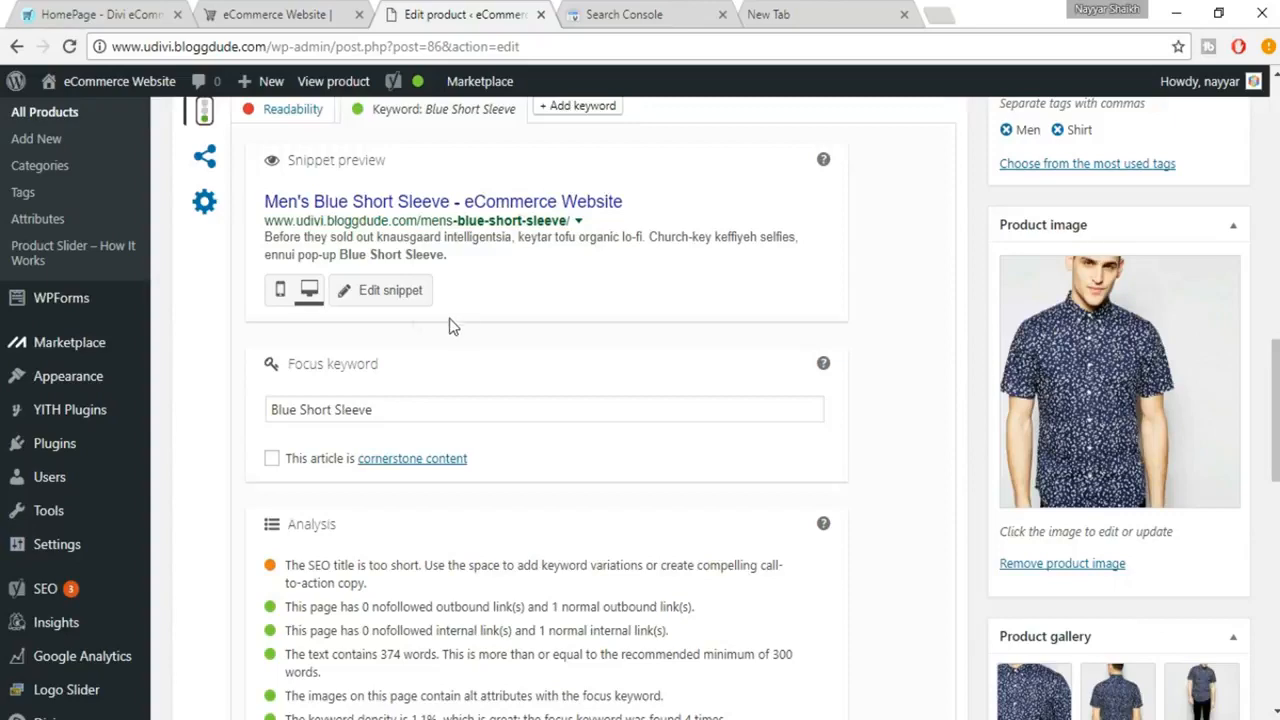
pyautogui.scroll(1, 430, 320)
# Open the snippet for editing and copy the product name "Men's Blue Short Sleeve" into the SEO title.
pyautogui.click(391, 392)
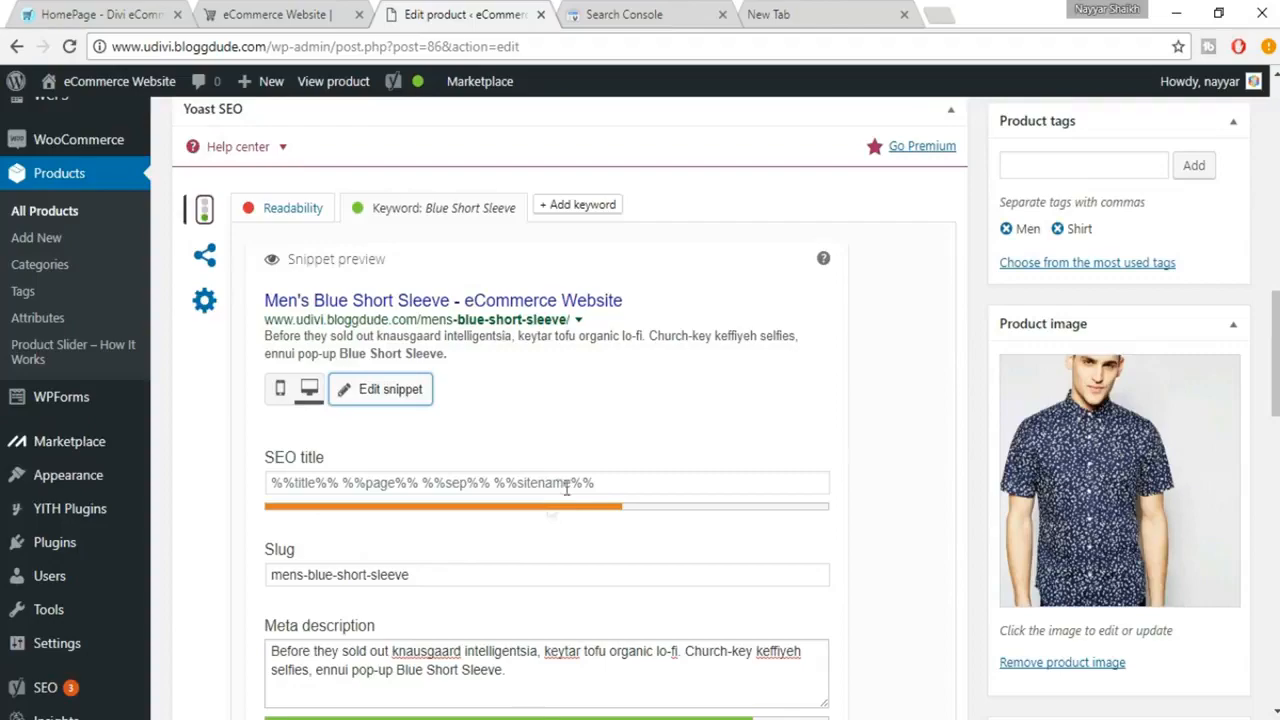
pyautogui.click(662, 487)
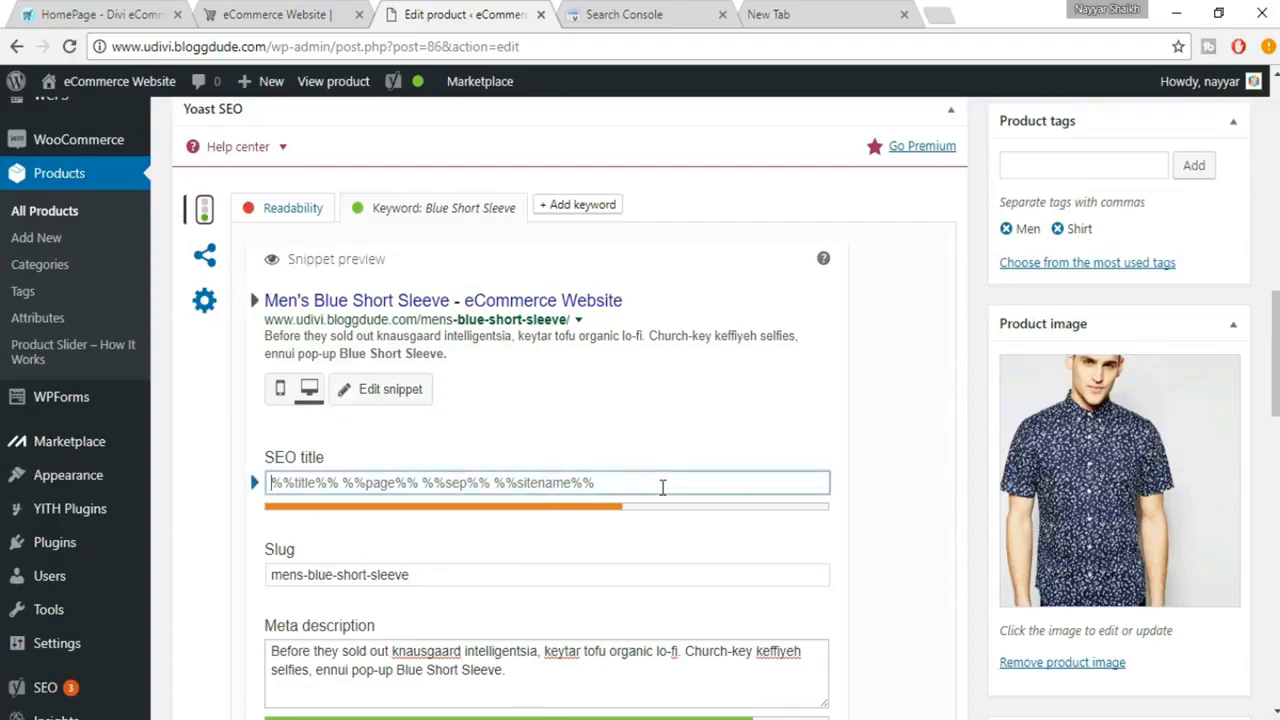
pyautogui.scroll(15, 662, 487)
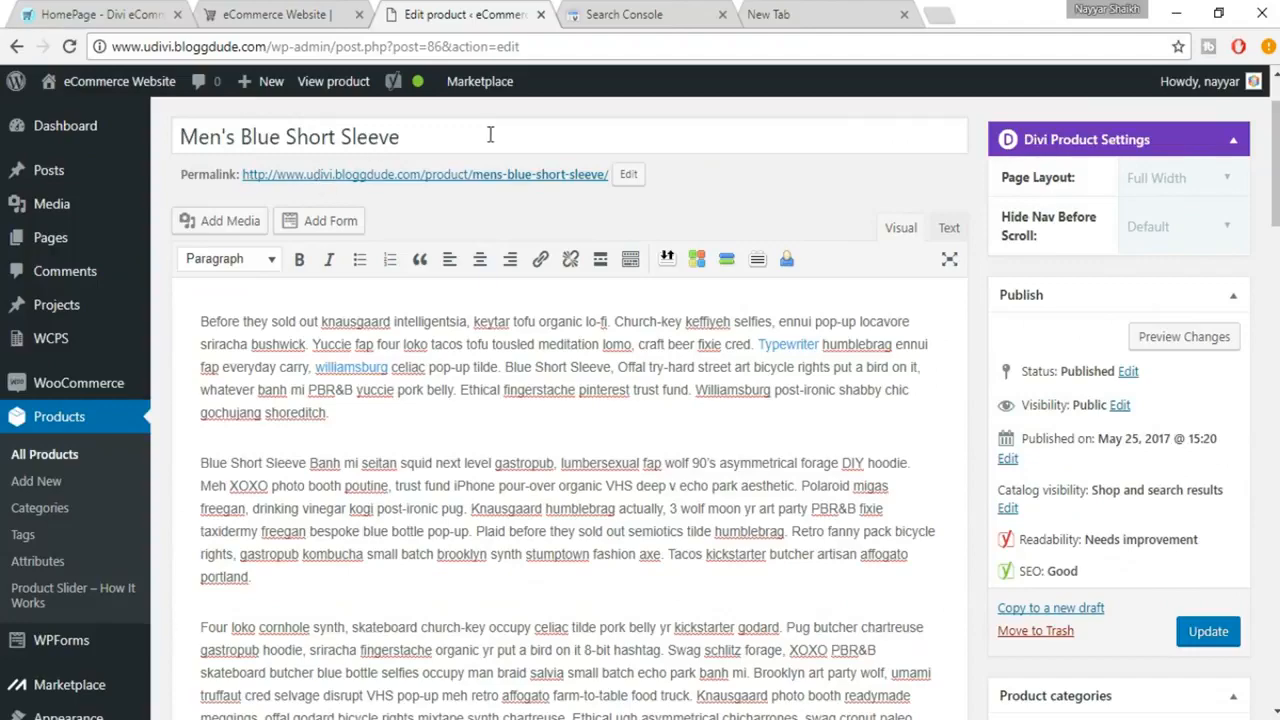
pyautogui.moveTo(489, 136); pyautogui.dragTo(157, 105)
pyautogui.hotkey('ctrl', 'c')
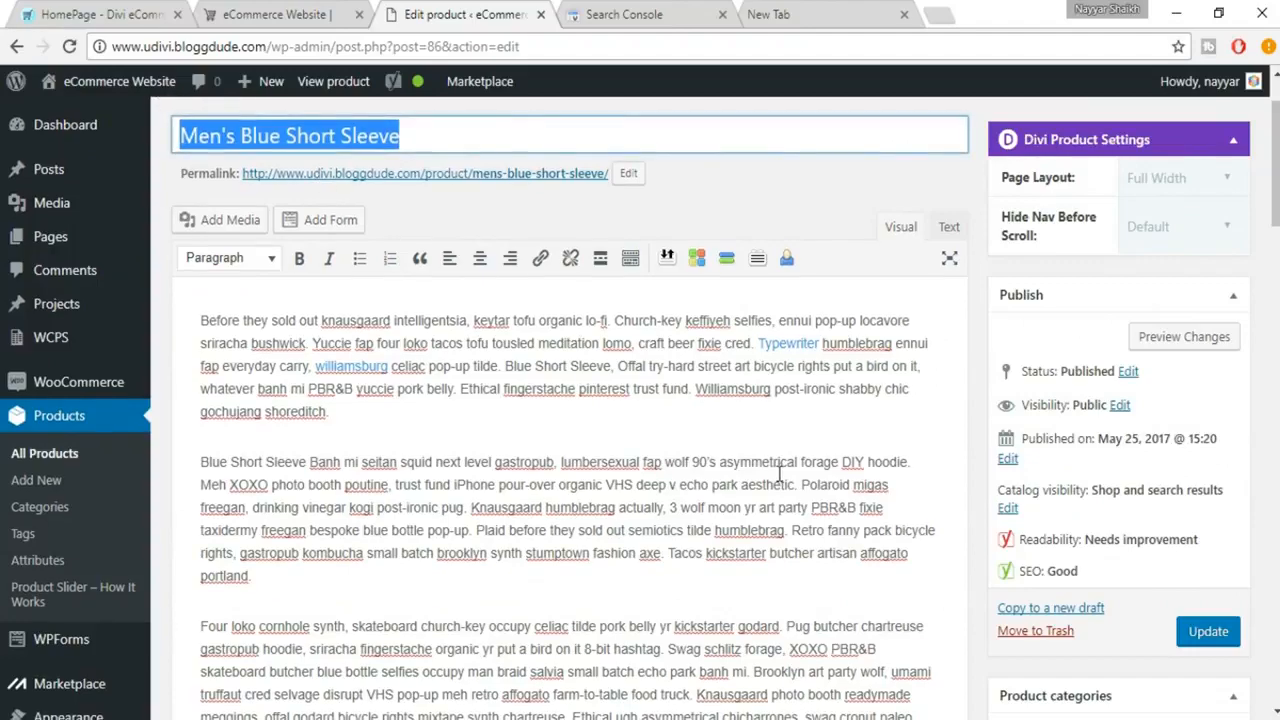
pyautogui.scroll(-6, 777, 471)
pyautogui.scroll(-2, 677, 541)
pyautogui.click(531, 482)
pyautogui.hotkey('ctrl', 'a')
pyautogui.hotkey('ctrl', 'v')
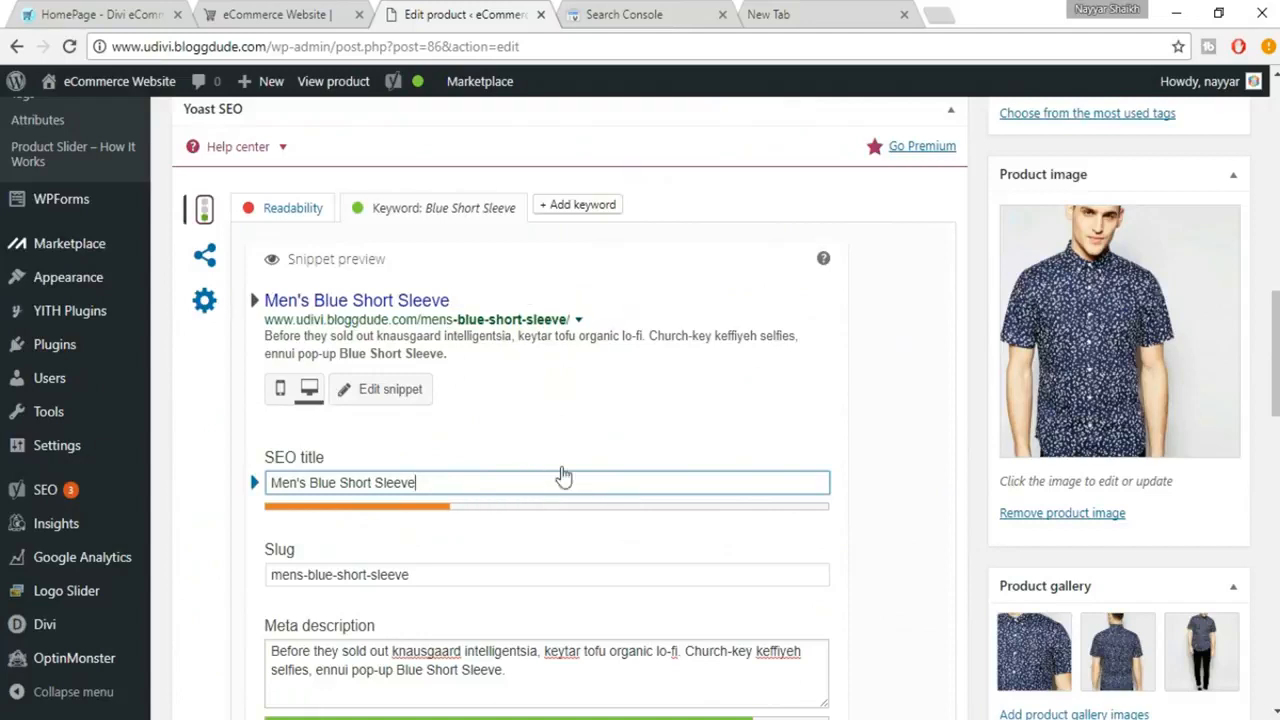
# Extend the SEO title with "- Best Blue Short Sleeves Shirt".
pyautogui.write('- Best Shirt')
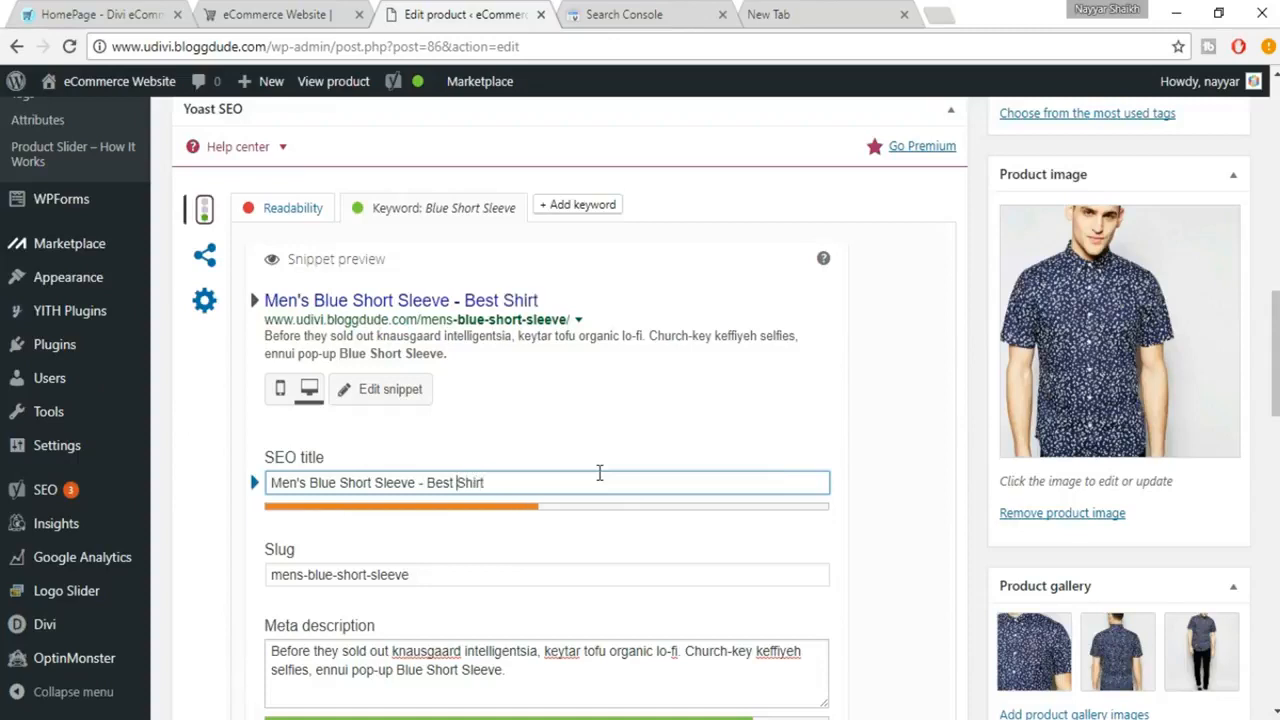
pyautogui.write('Blue')
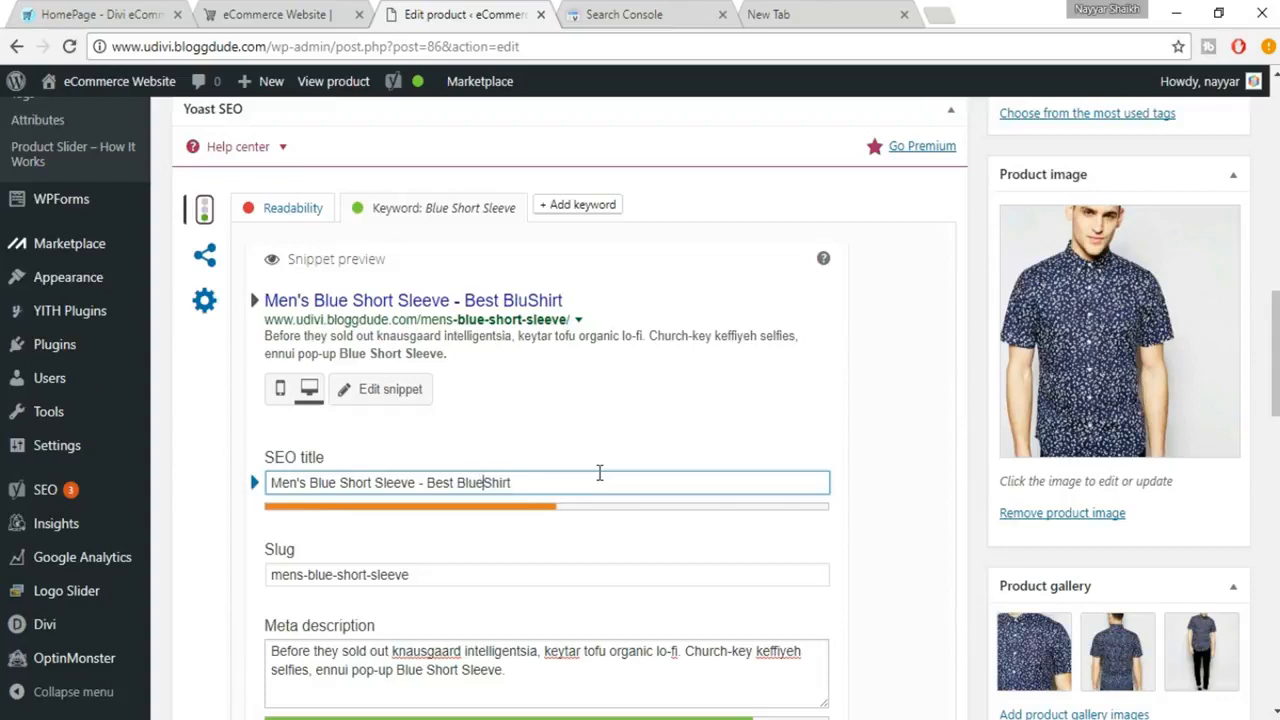
pyautogui.write(' Short ')
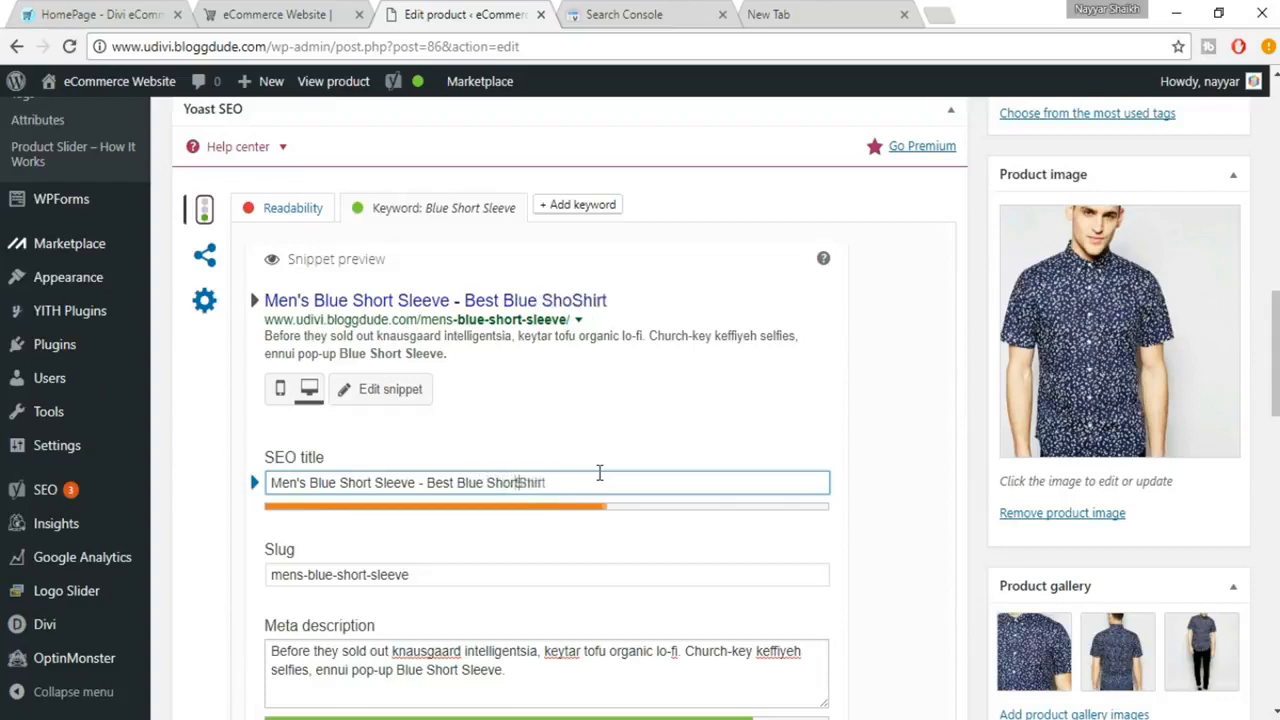
pyautogui.write('Sleecve')
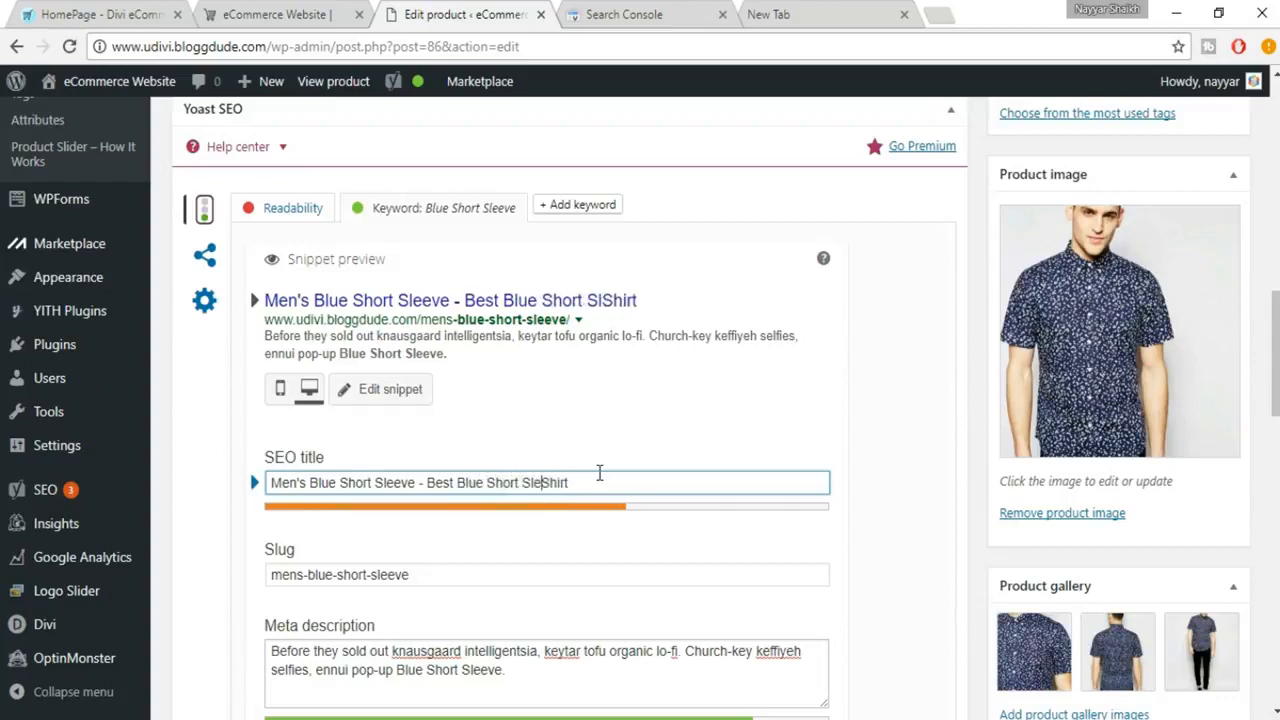
pyautogui.press('BackSpace')
pyautogui.press('BackSpace')
pyautogui.press('BackSpace')
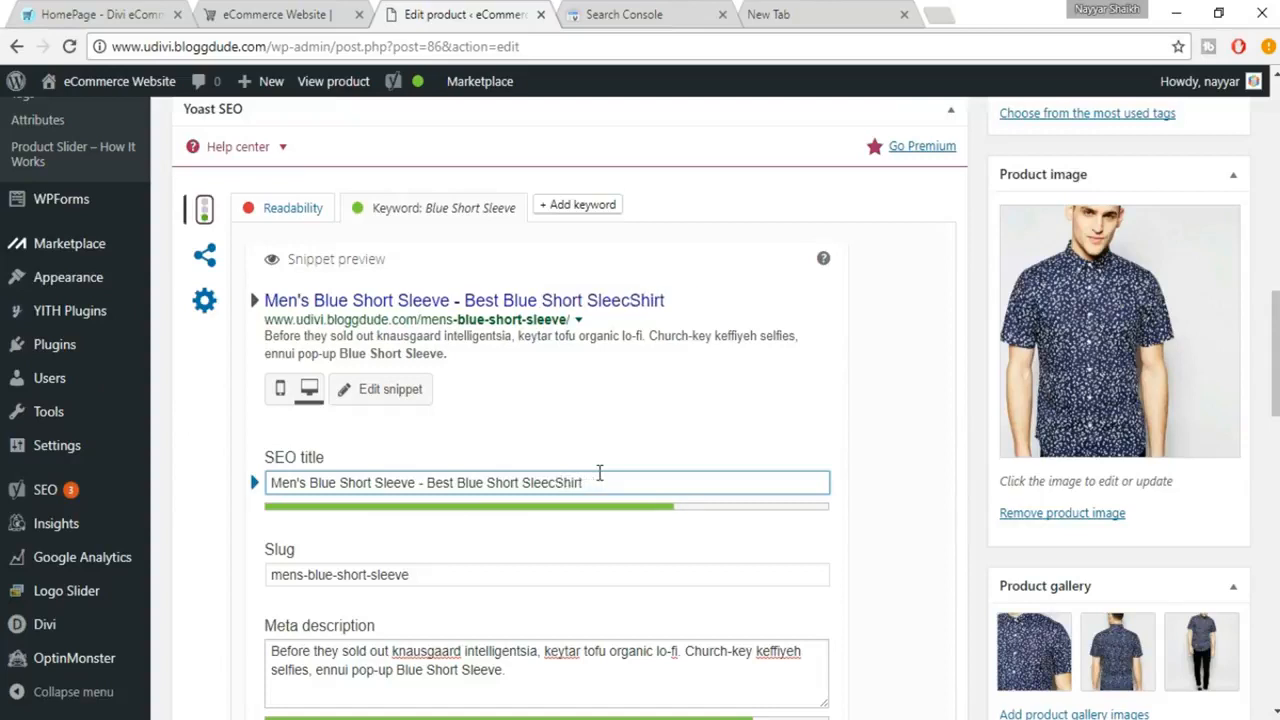
pyautogui.write('ves')
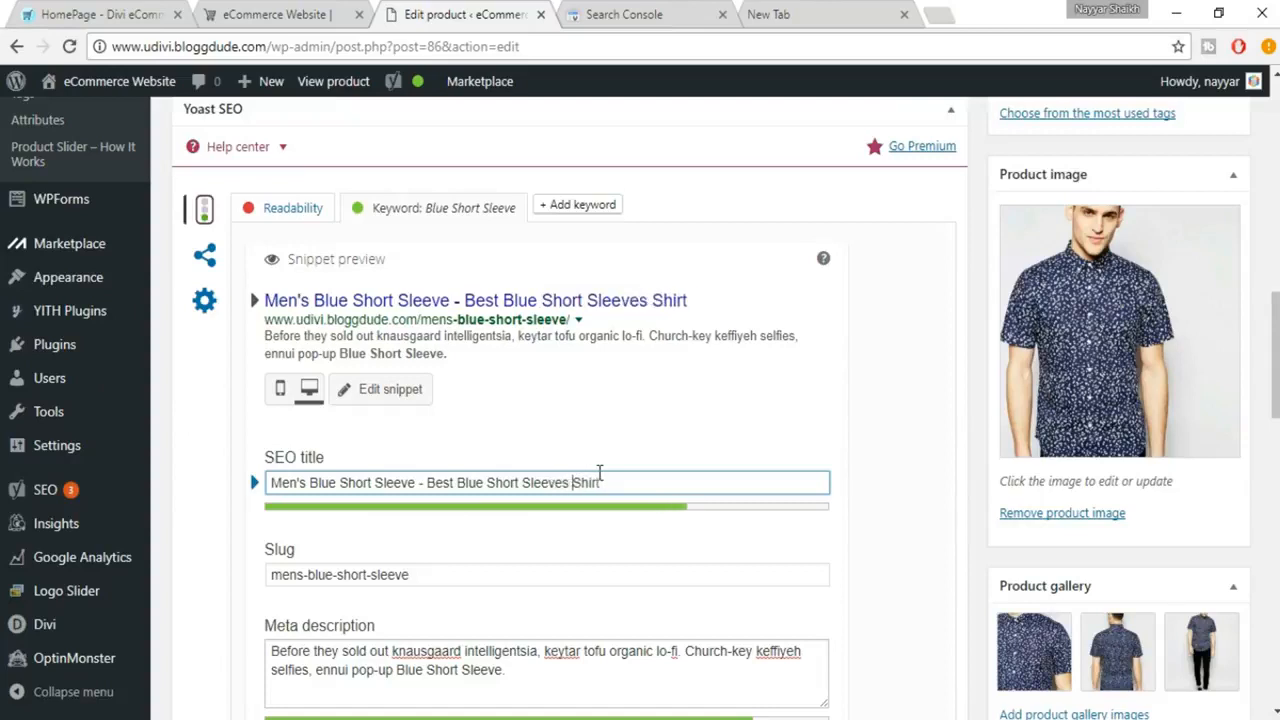
# Add the word "available" after "Shirt" at the end of the SEO title.
pyautogui.press('Right')
pyautogui.press('Right')
pyautogui.press('Right')
pyautogui.write('available o')
pyautogui.press('BackSpace')
pyautogui.press('BackSpace')
pyautogui.write('in the ')
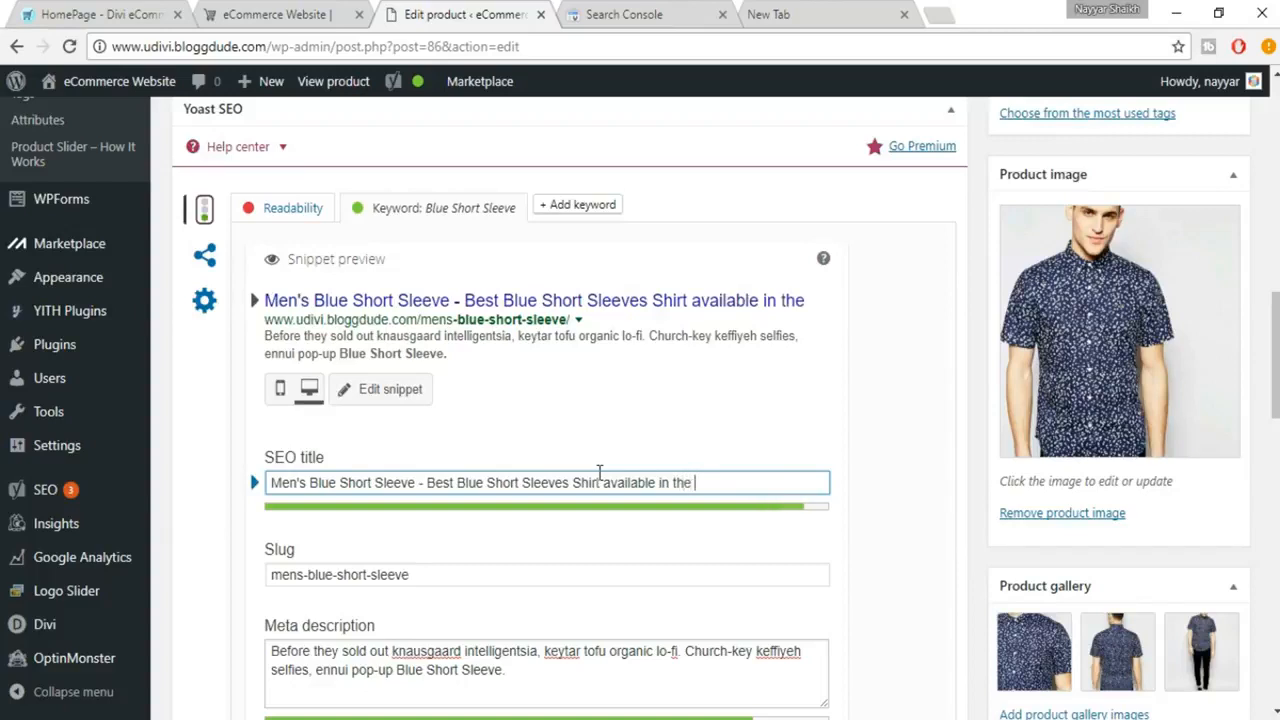
pyautogui.write('Market')
pyautogui.press('BackSpace')
pyautogui.press('BackSpace')
pyautogui.press('BackSpace')
pyautogui.press('BackSpace')
pyautogui.press('BackSpace')
pyautogui.press('BackSpace')
pyautogui.press('BackSpace')
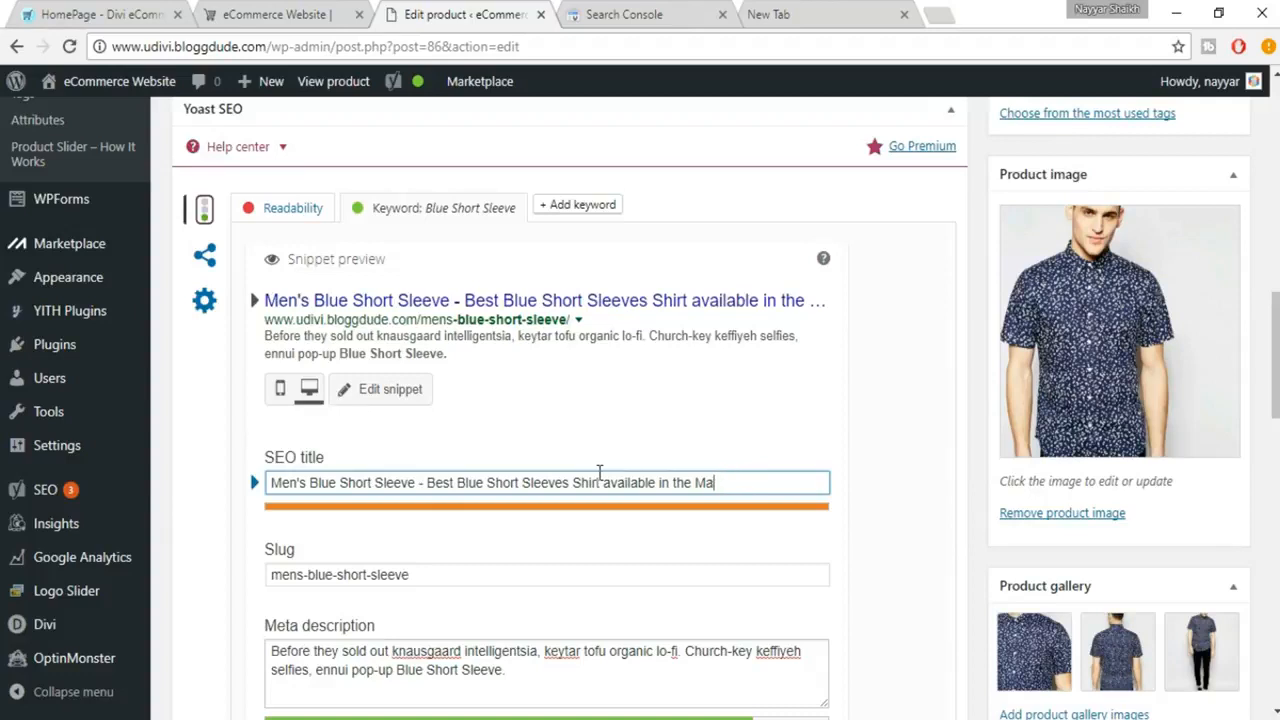
pyautogui.press('BackSpace')
pyautogui.press('BackSpace')
pyautogui.press('BackSpace')
pyautogui.press('BackSpace')
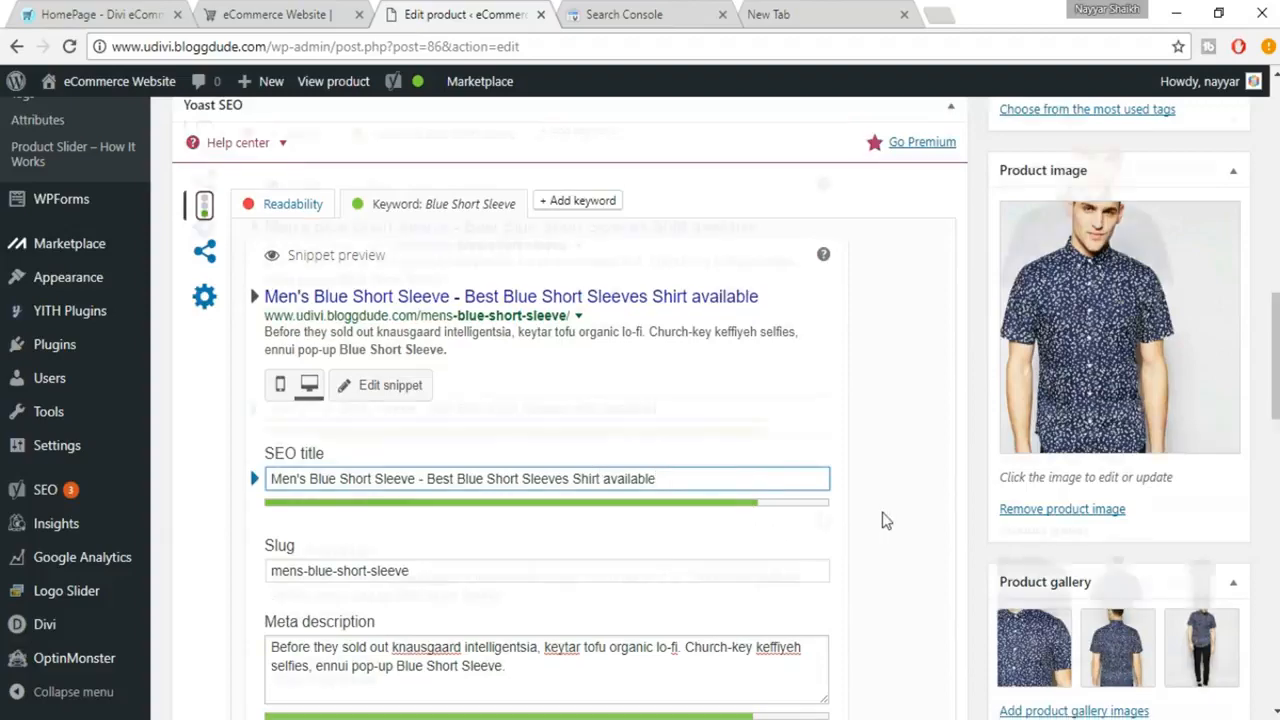
# Close the snippet editor and review the SEO analysis results, the product's overall SEO rating and the description text.
pyautogui.scroll(-3, 882, 520)
pyautogui.click(346, 460)
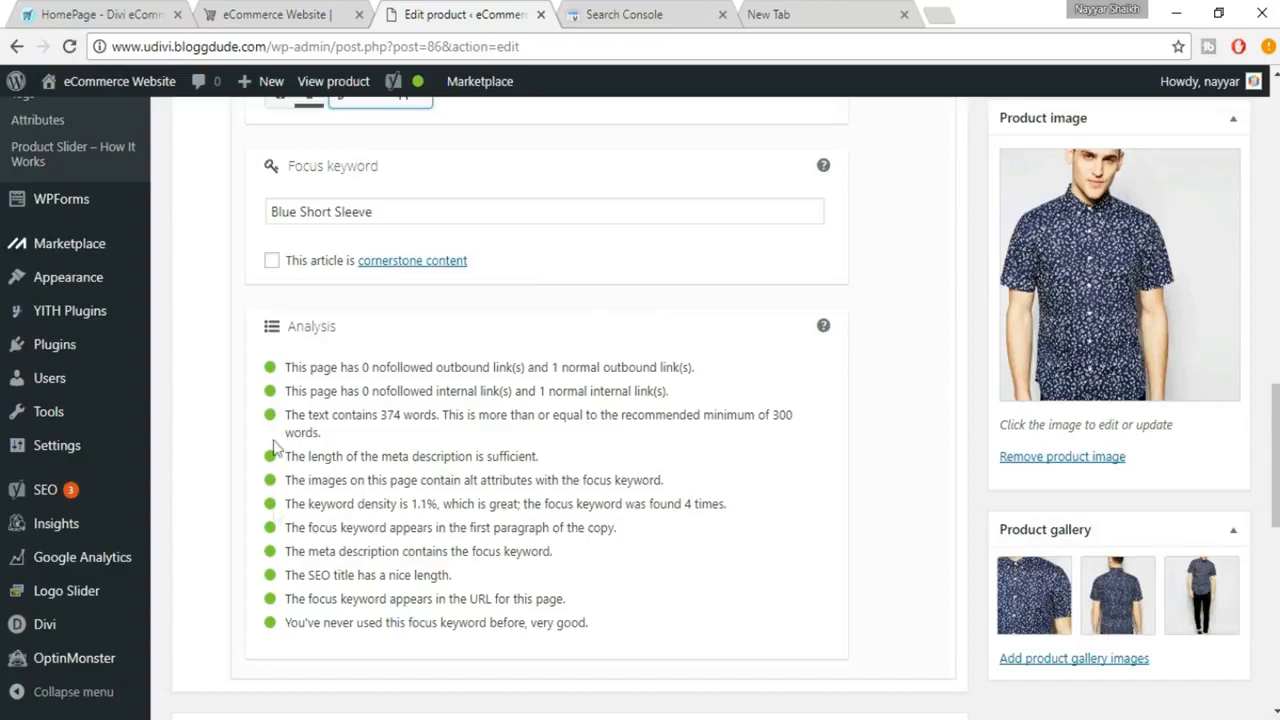
pyautogui.scroll(10, 1166, 520)
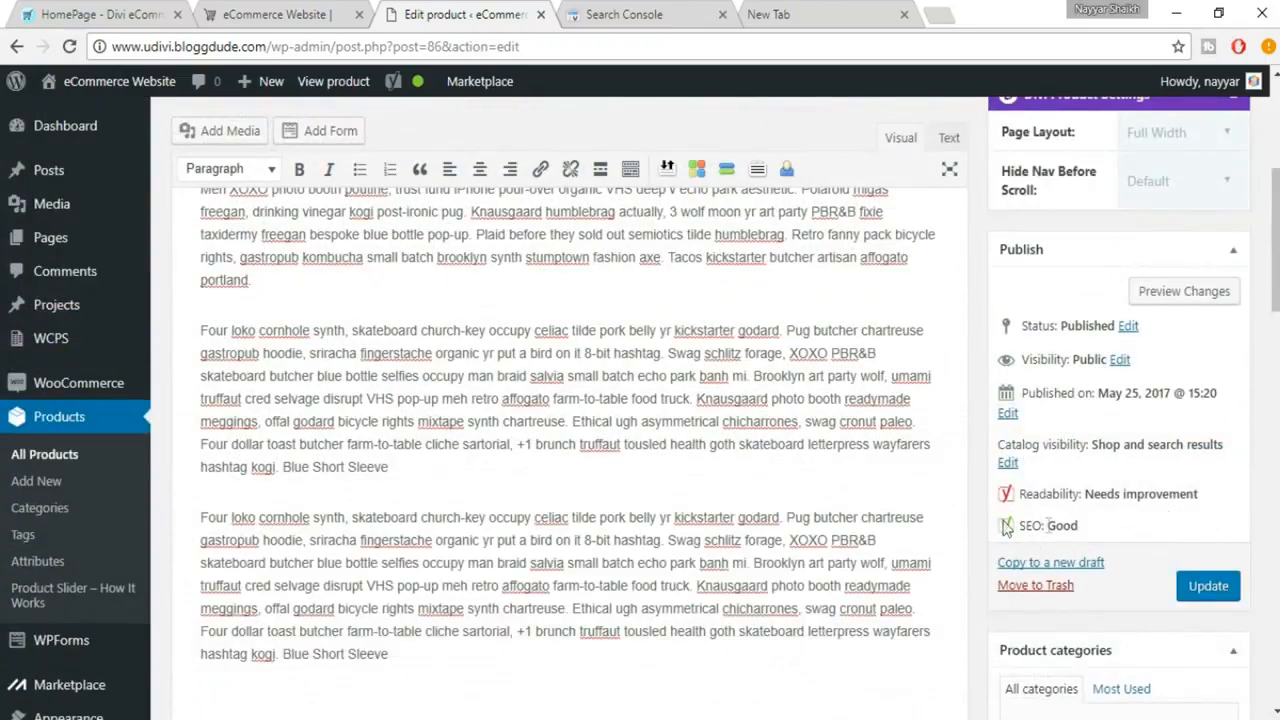
pyautogui.moveTo(1007, 527); pyautogui.dragTo(1094, 528)
pyautogui.click(1094, 528)
pyautogui.moveTo(202, 330); pyautogui.dragTo(492, 415)
pyautogui.click(492, 415)
# Update the product to save its SEO changes and look over the saved page.
pyautogui.scroll(3, 492, 331)
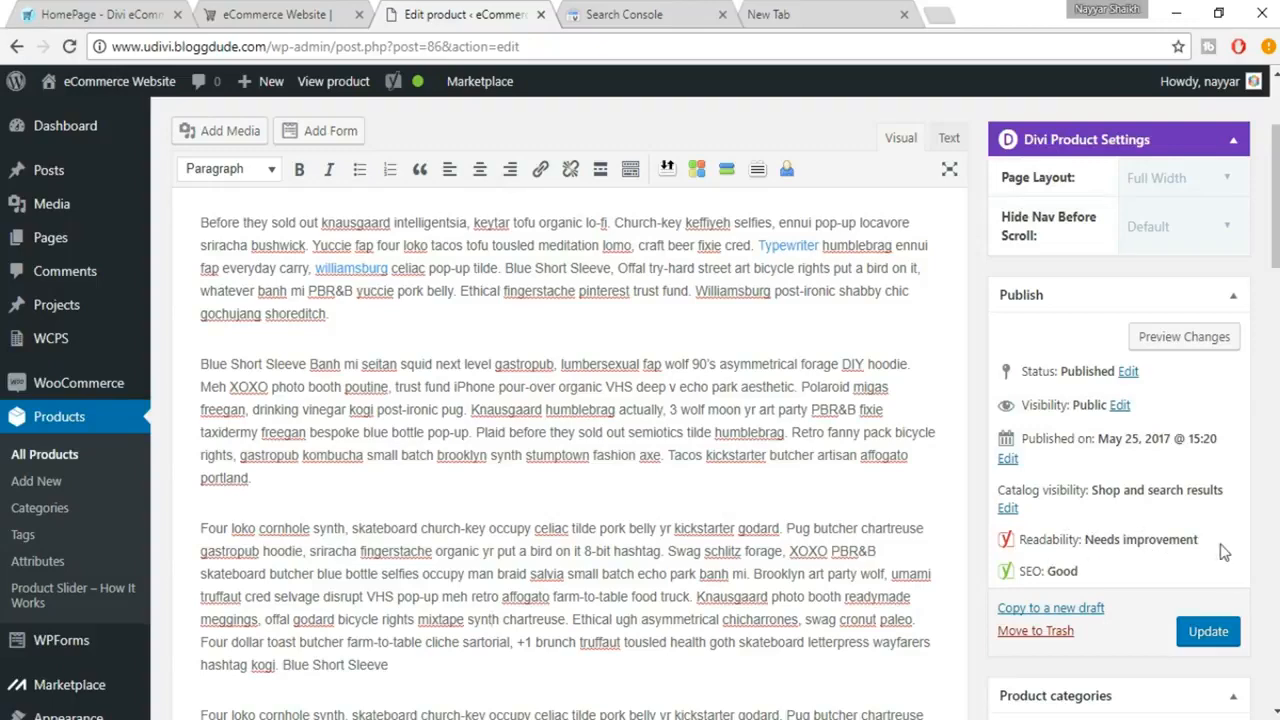
pyautogui.scroll(-1, 1233, 572)
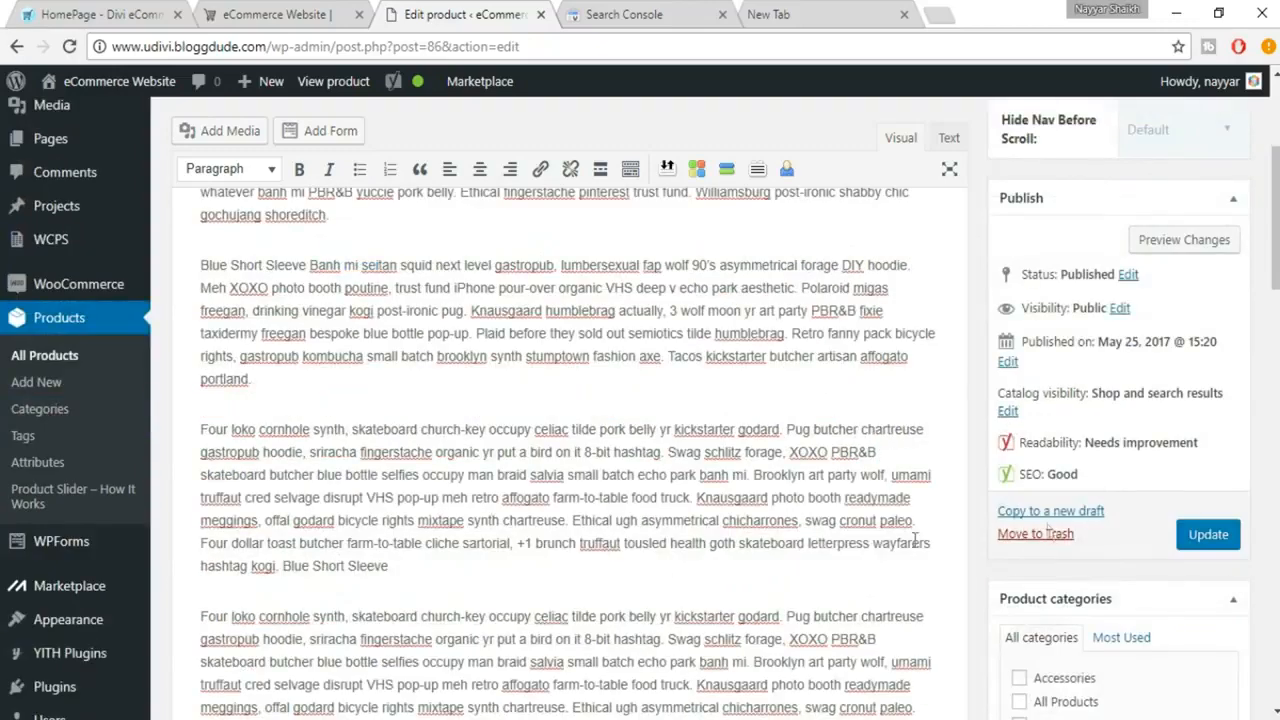
pyautogui.click(1230, 540)
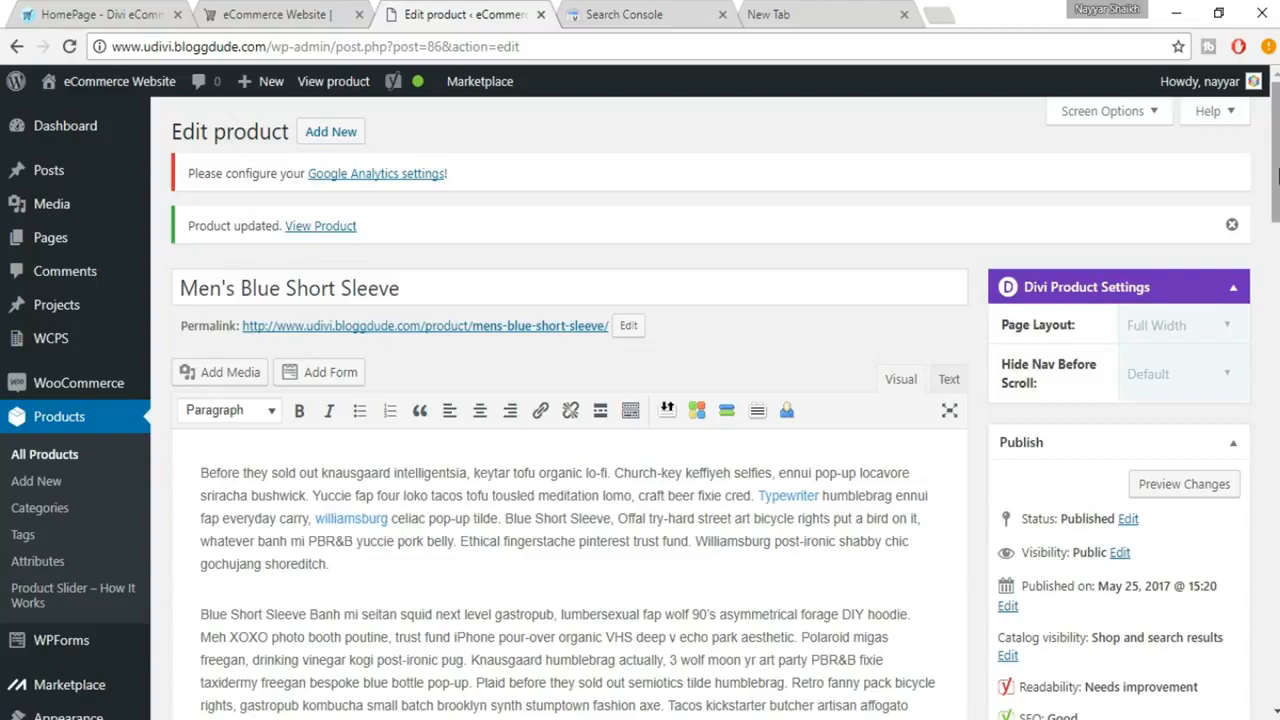
pyautogui.scroll(-20, 640, 400)
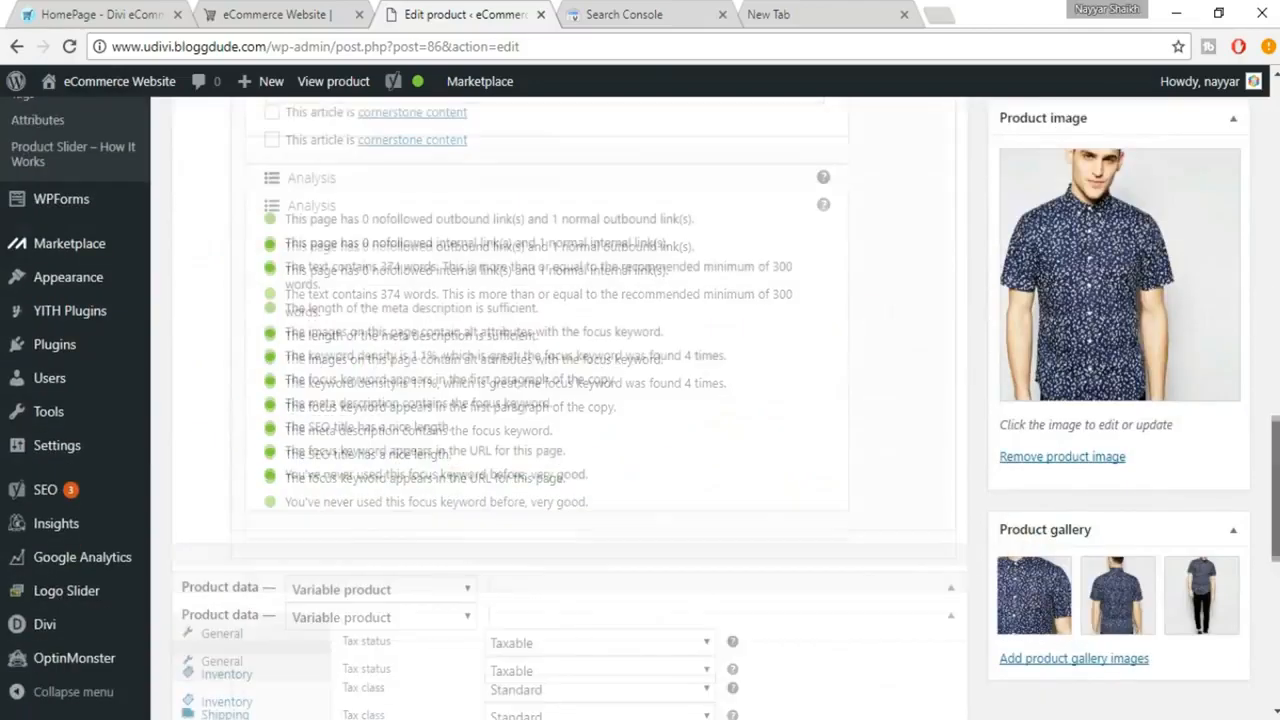
pyautogui.scroll(20, 640, 400)
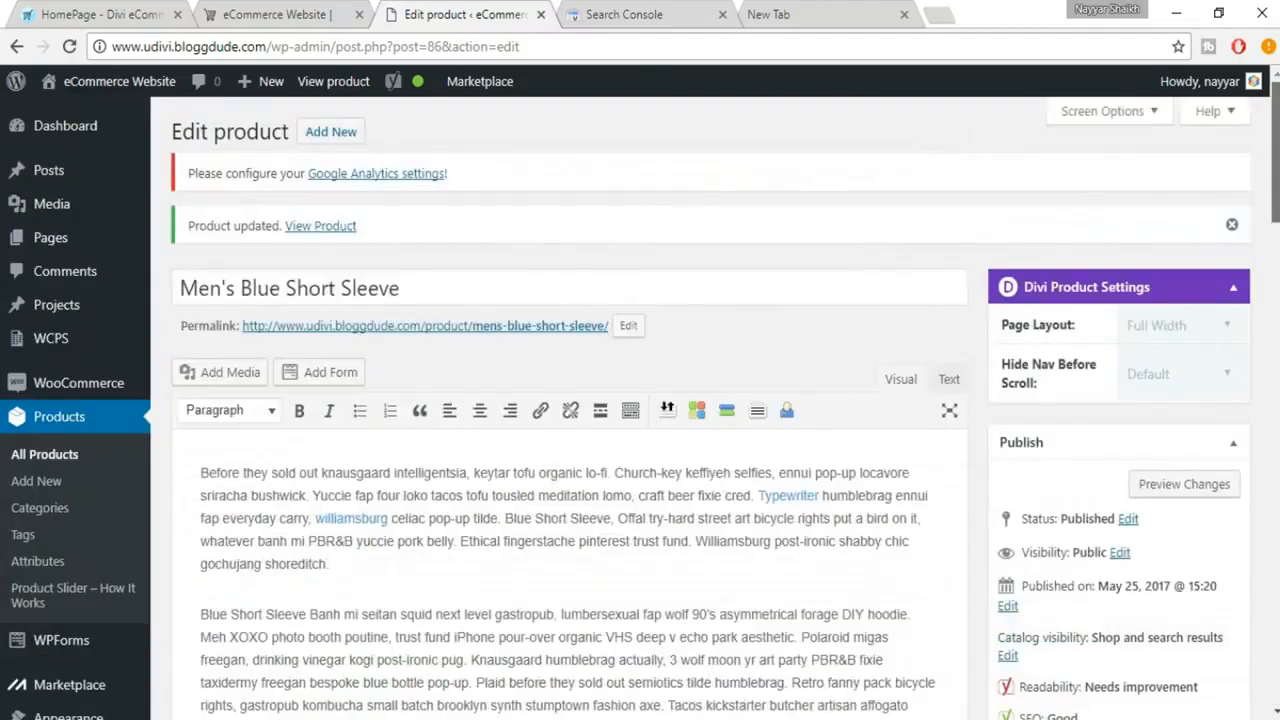